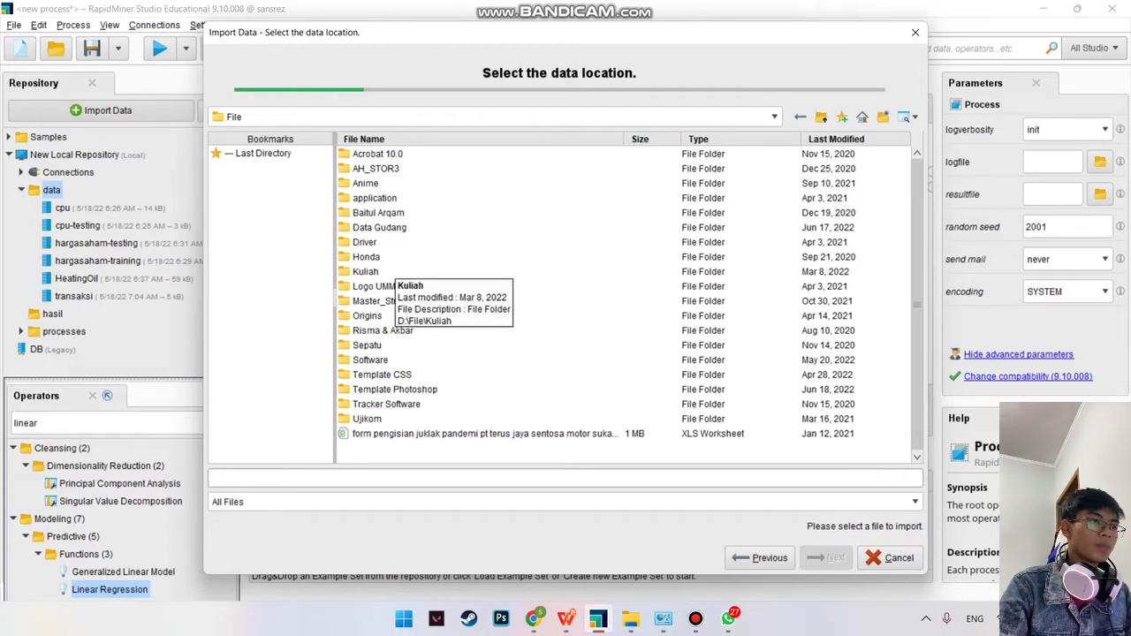
Choose ESTIMASI_heart_failure_clinical_records_dataset.csv from Kuliah, Semester 4, Data Mining, Bahan for import, and accept the default data format.
double_click(365, 271)
double_click(376, 197)
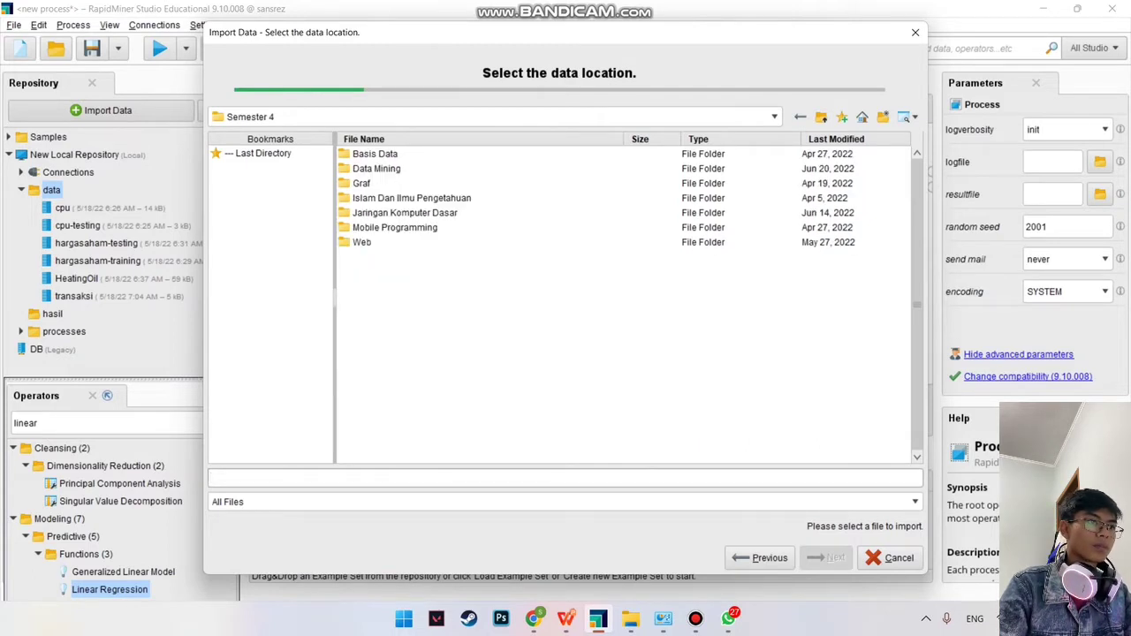
double_click(376, 168)
double_click(364, 154)
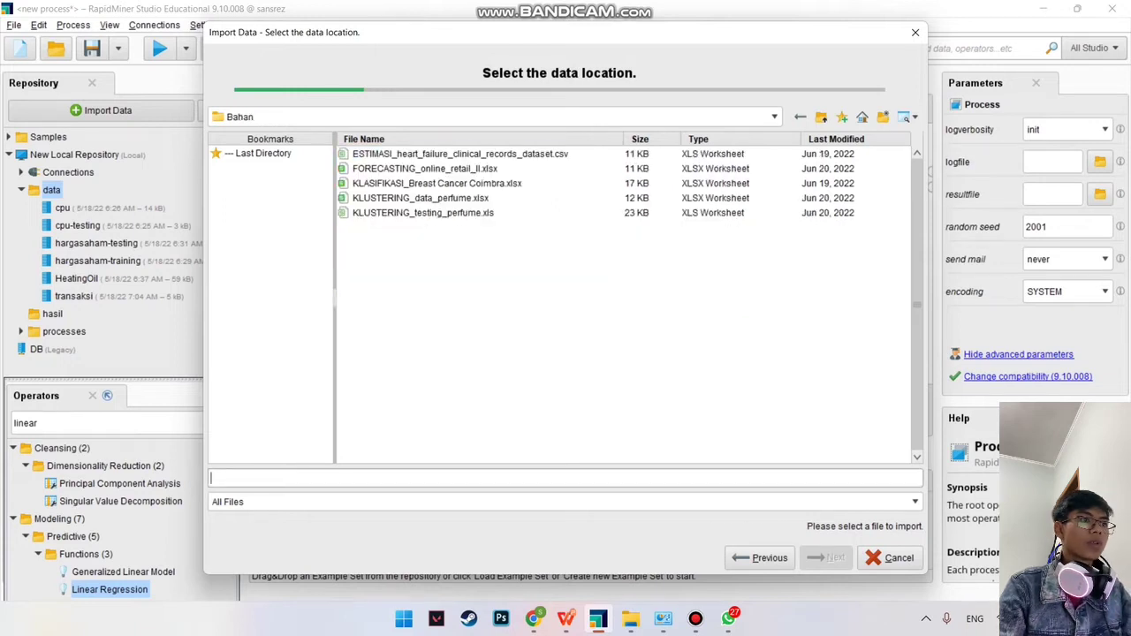
click(364, 154)
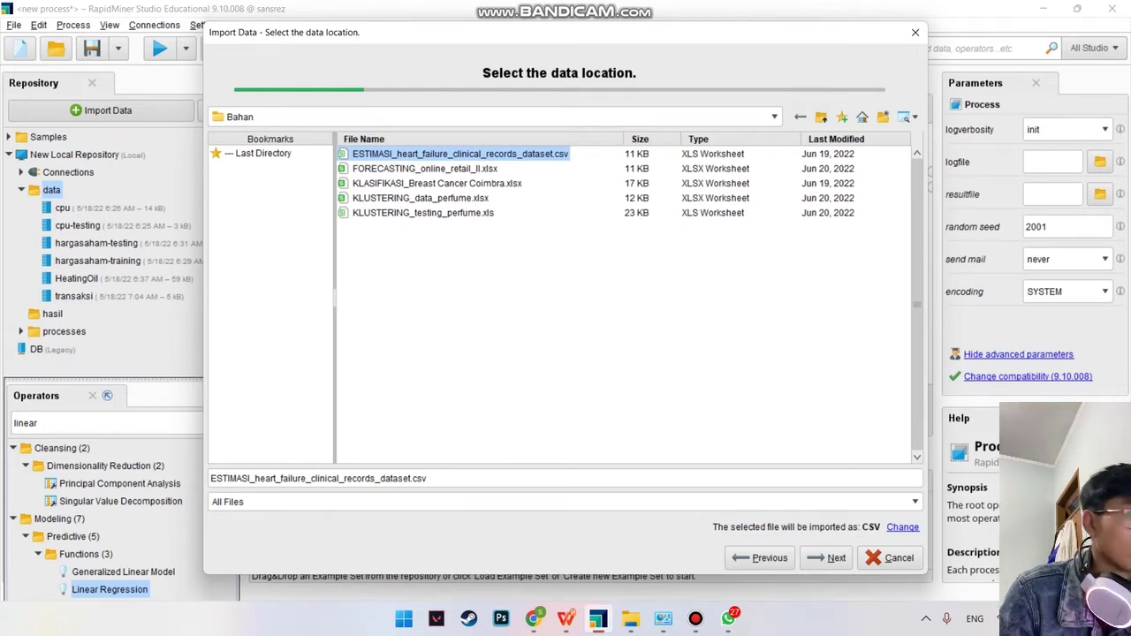
key(Return)
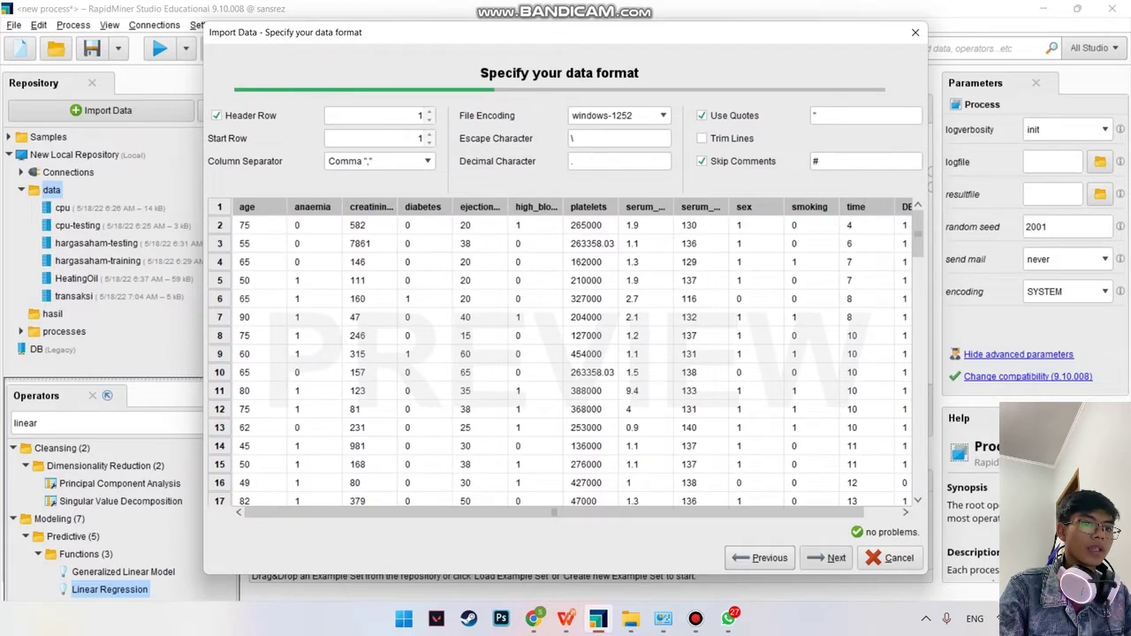
click(828, 557)
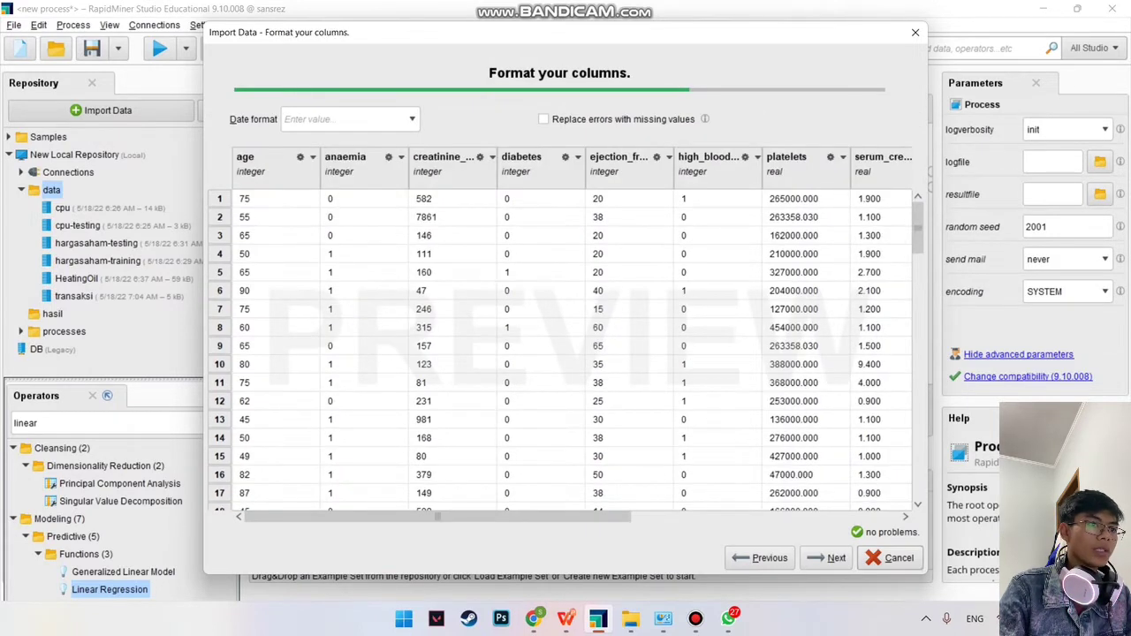
Set the role of the DEATH_EVENT column to label in the column formatting.
scroll(571, 353, right, 5)
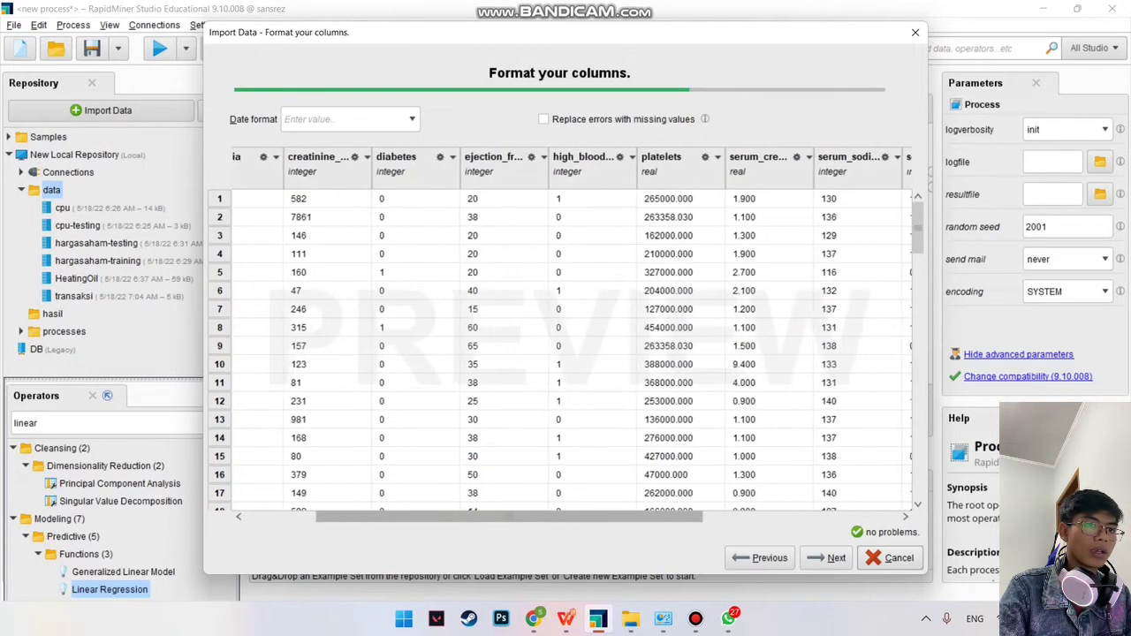
scroll(572, 354, left, 1)
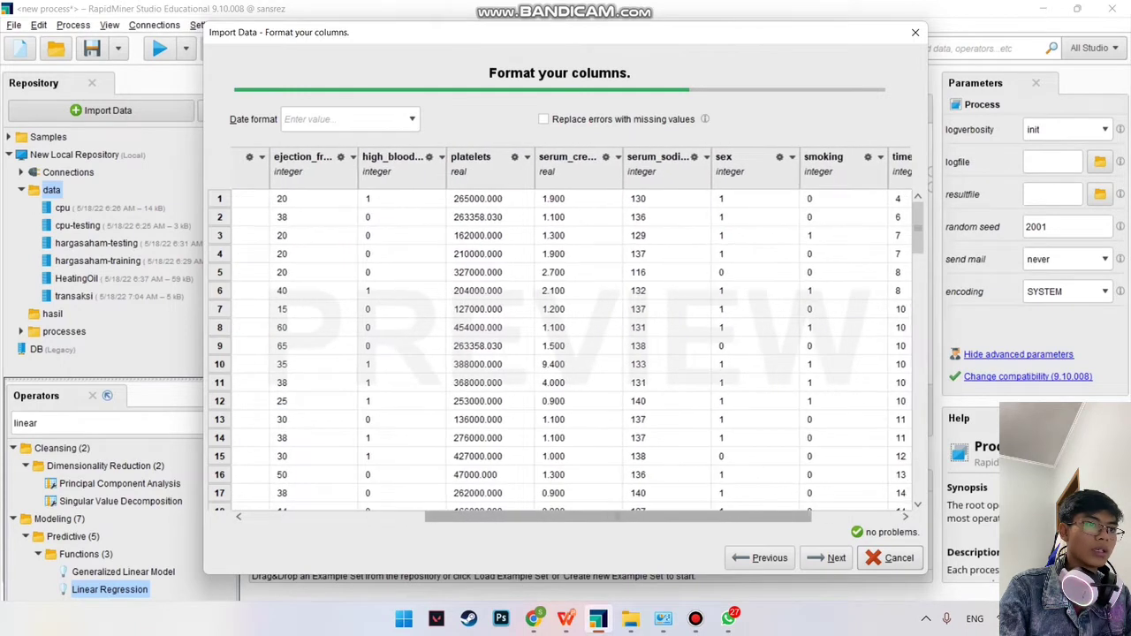
scroll(572, 353, right, 3)
scroll(572, 354, left, 3)
scroll(571, 354, right, 3)
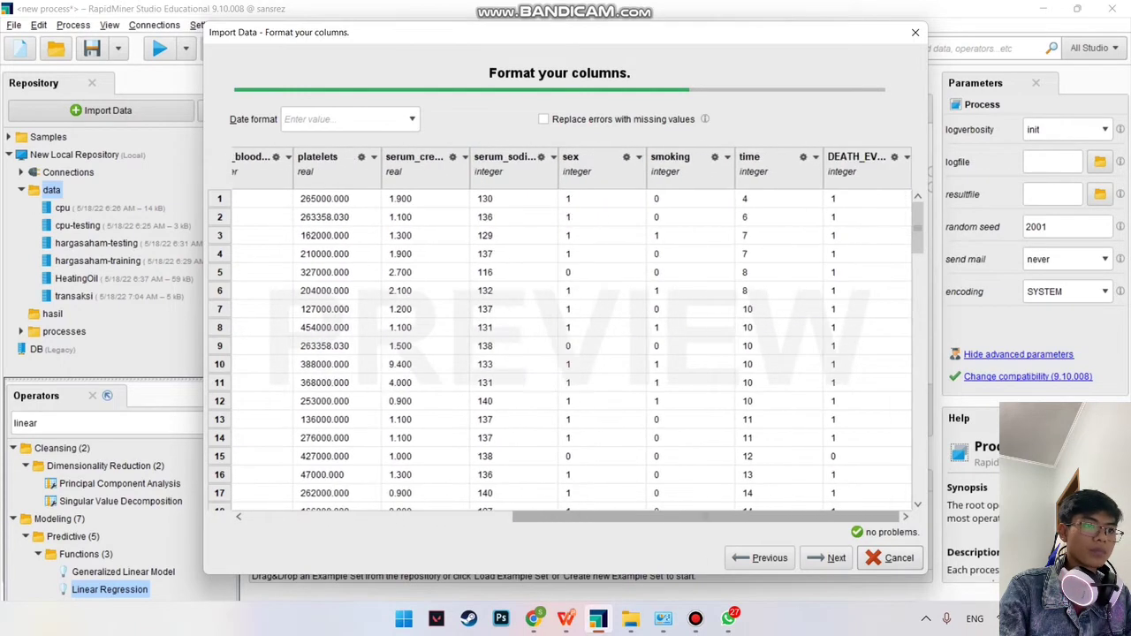
click(906, 156)
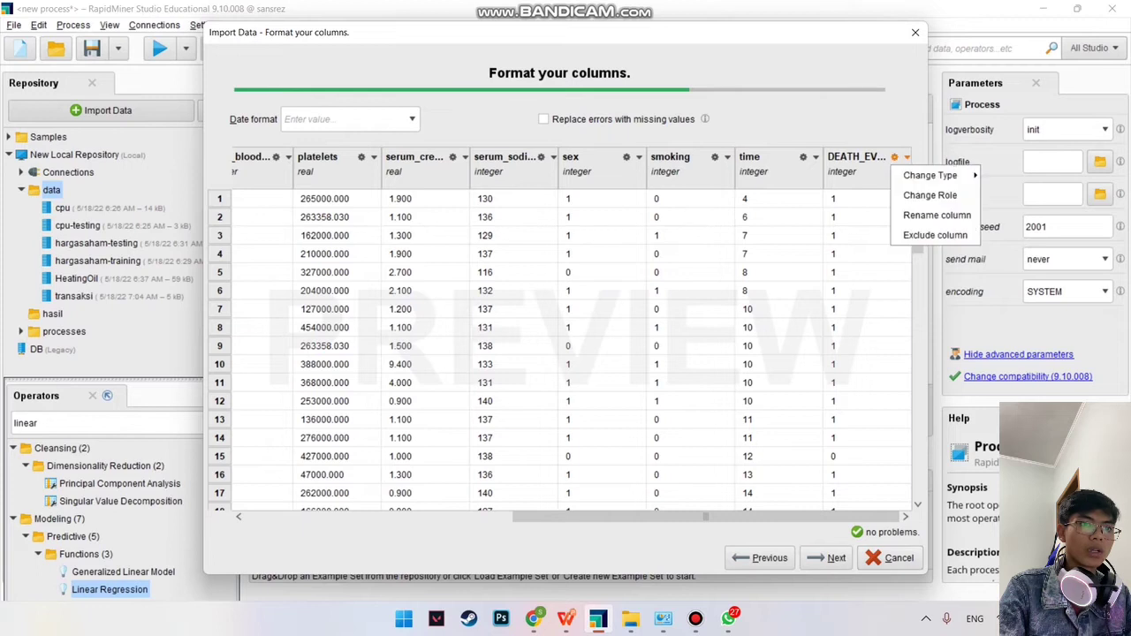
mouse_move(930, 175)
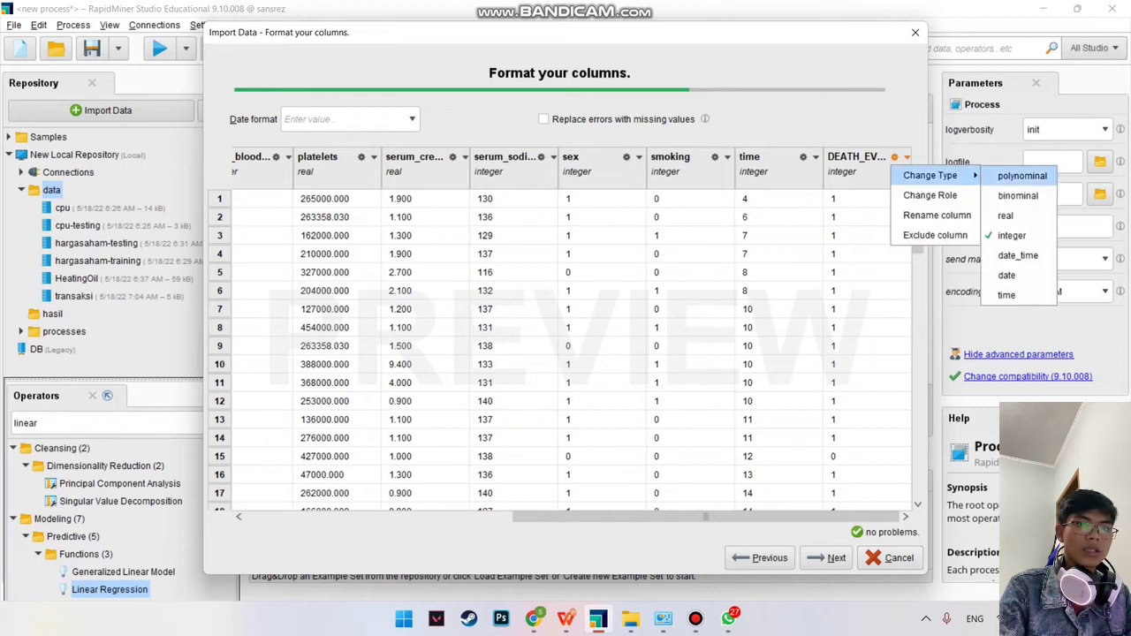
click(906, 157)
click(905, 157)
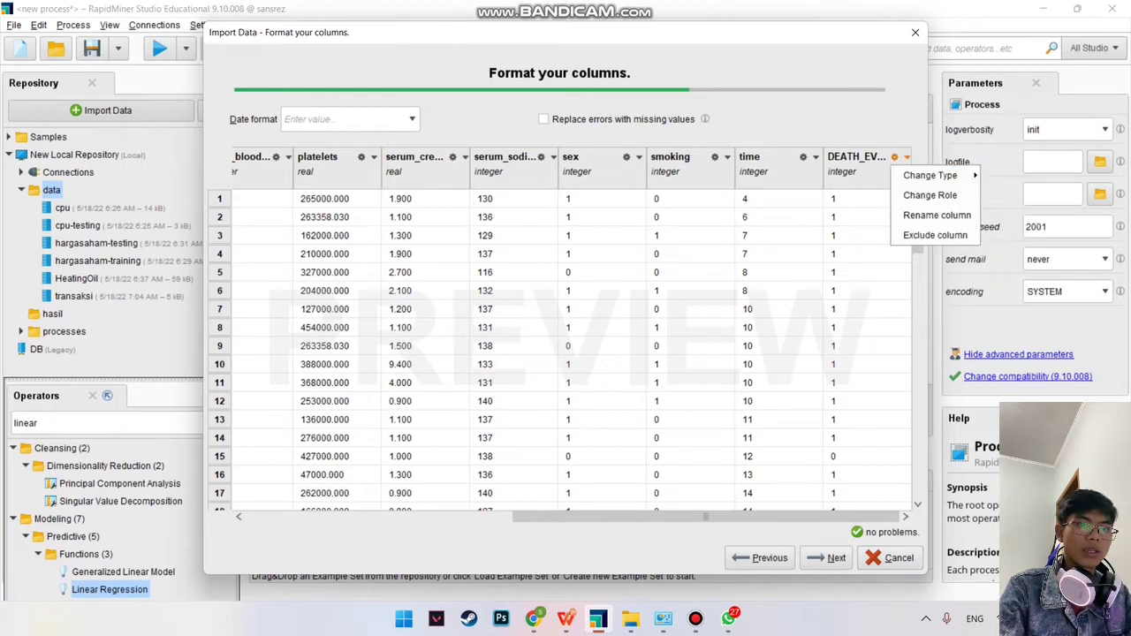
click(929, 194)
click(744, 311)
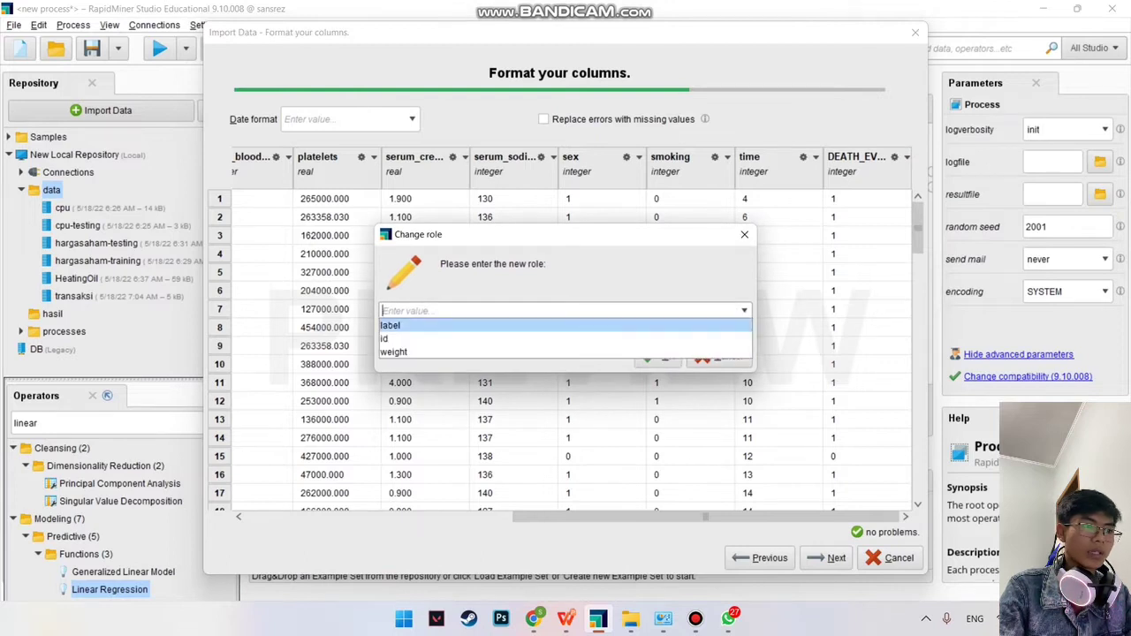
click(391, 323)
click(658, 356)
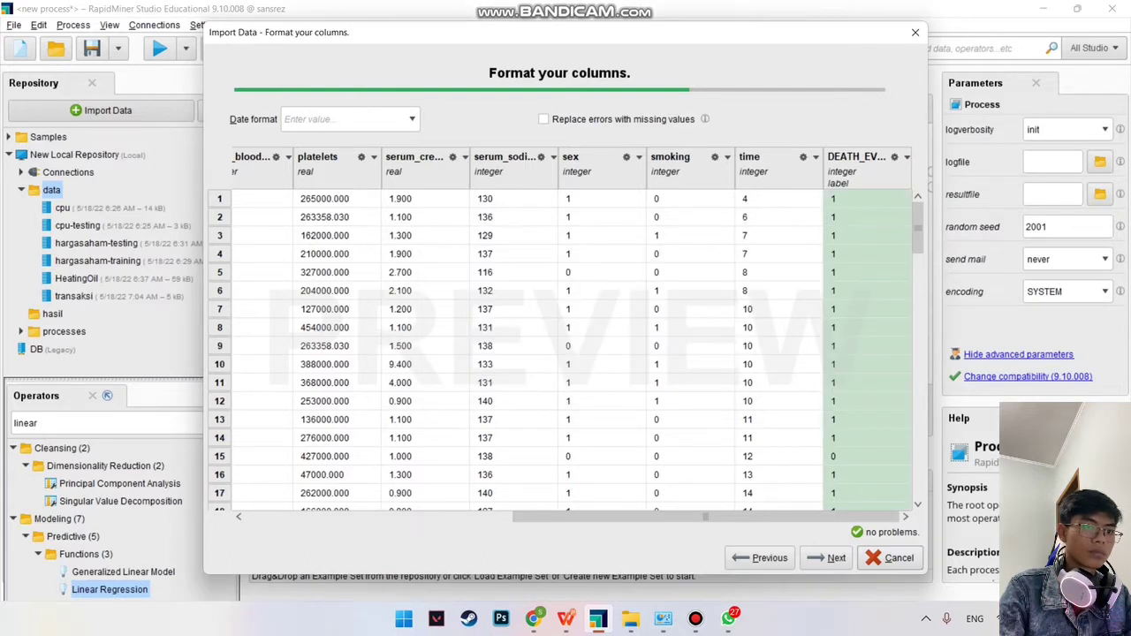
Store the dataset in the data folder of New Local Repository under its default name and look through the imported rows.
mouse_move(760, 517)
mouse_down()
mouse_move(489, 517)
mouse_move(760, 516)
mouse_up()
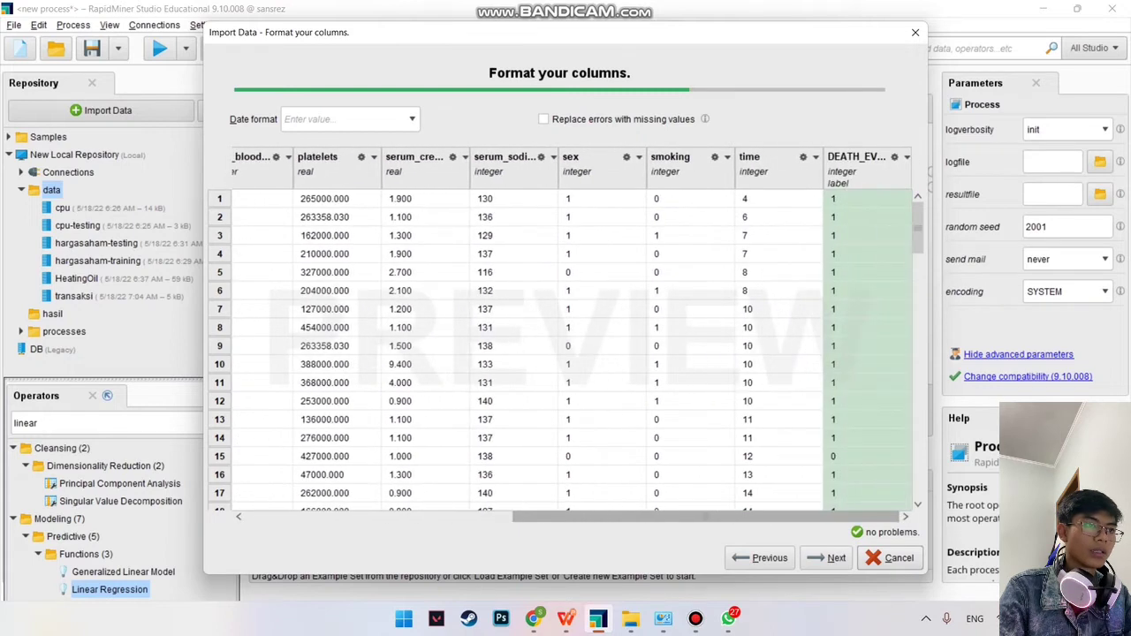
click(829, 557)
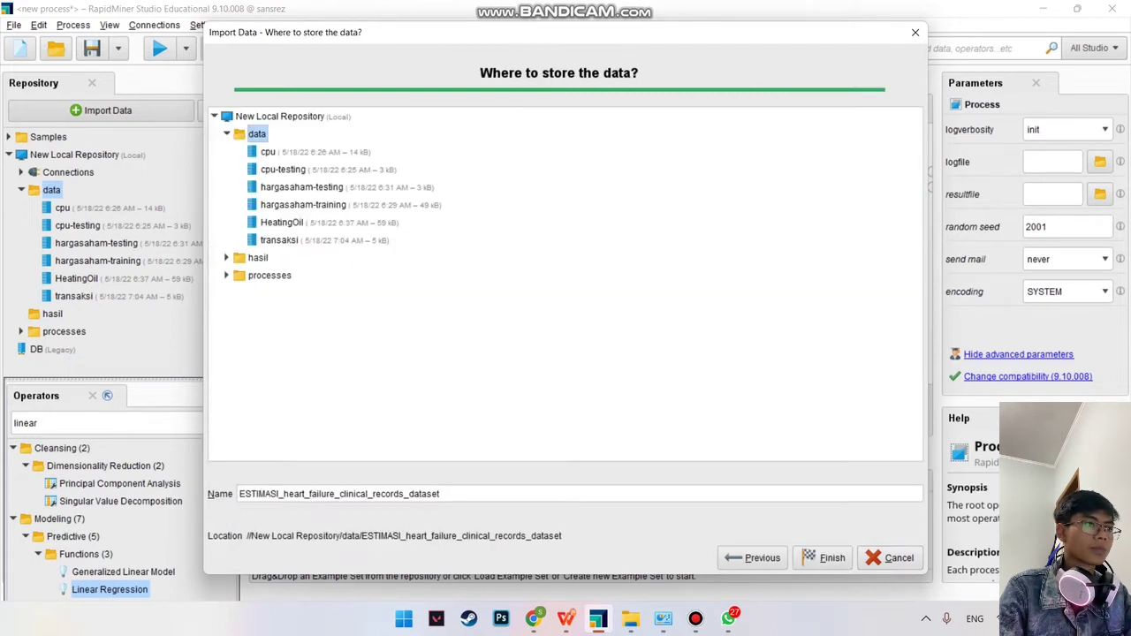
click(823, 558)
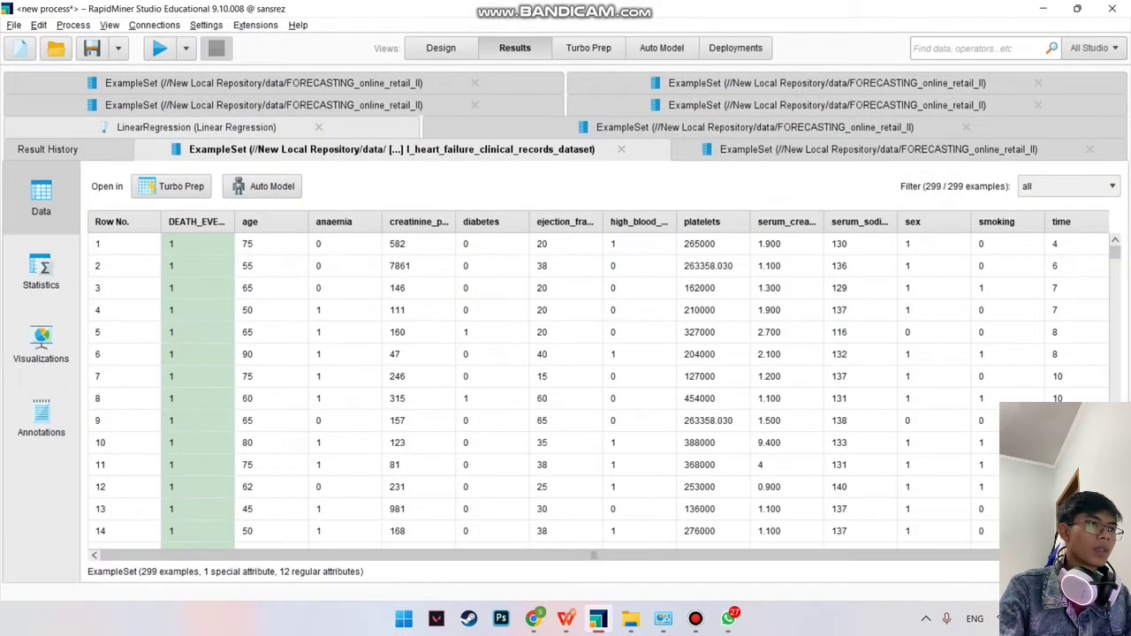
scroll(530, 309, down, 2)
scroll(530, 419, up, 3)
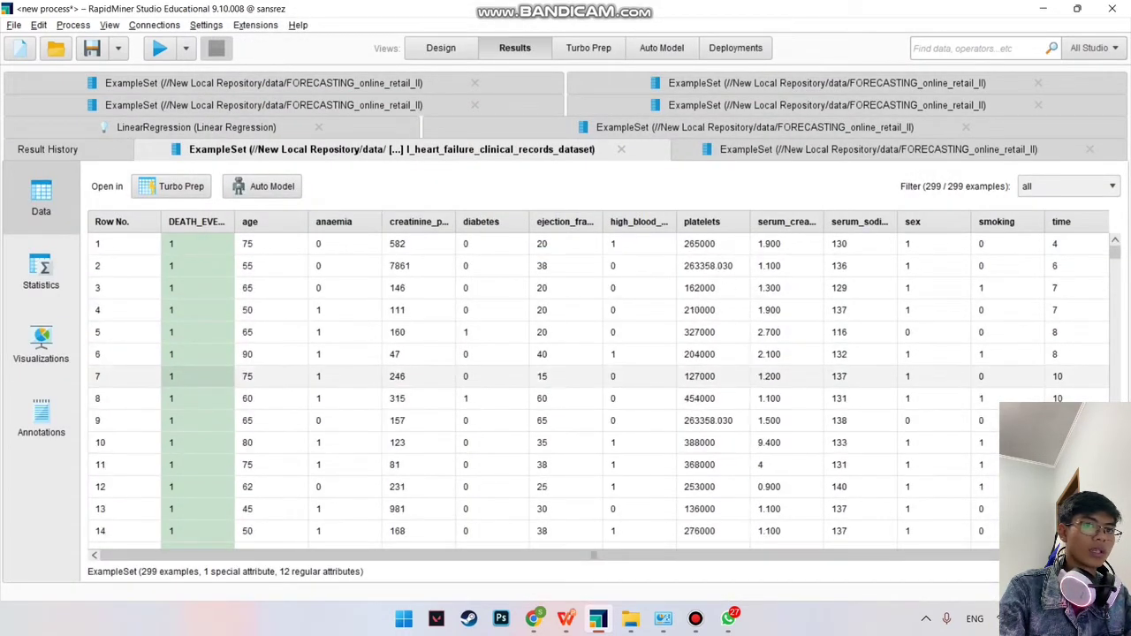
scroll(530, 442, down, 4)
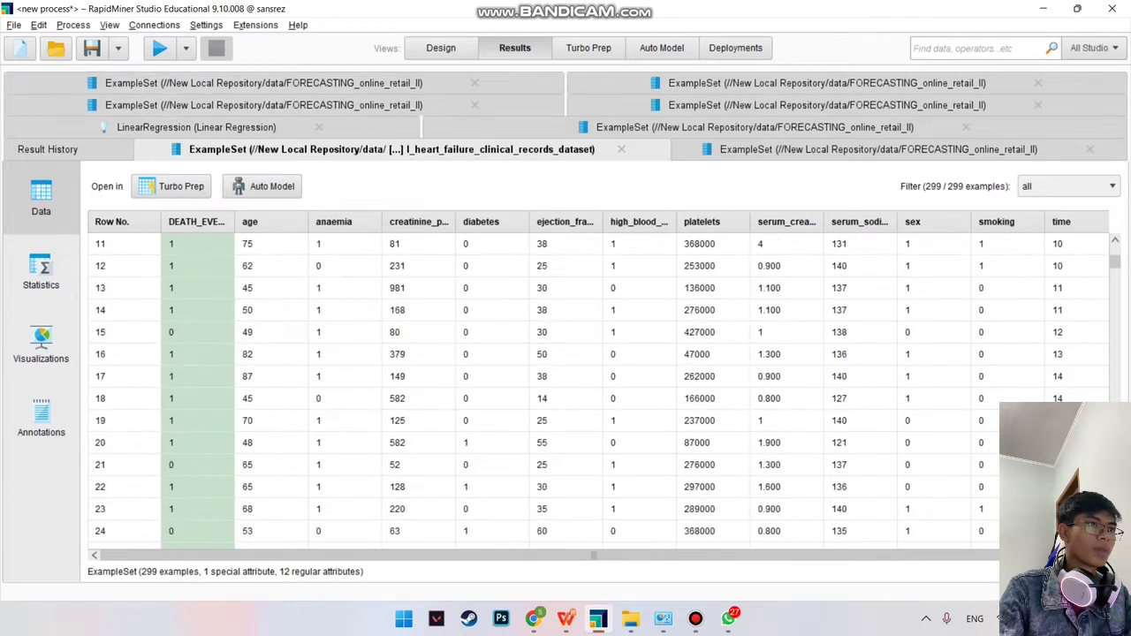
Close all open results, including the FORECASTING_online_retail_II example sets, the old linear regression model and the heart failure example set.
click(475, 83)
click(475, 83)
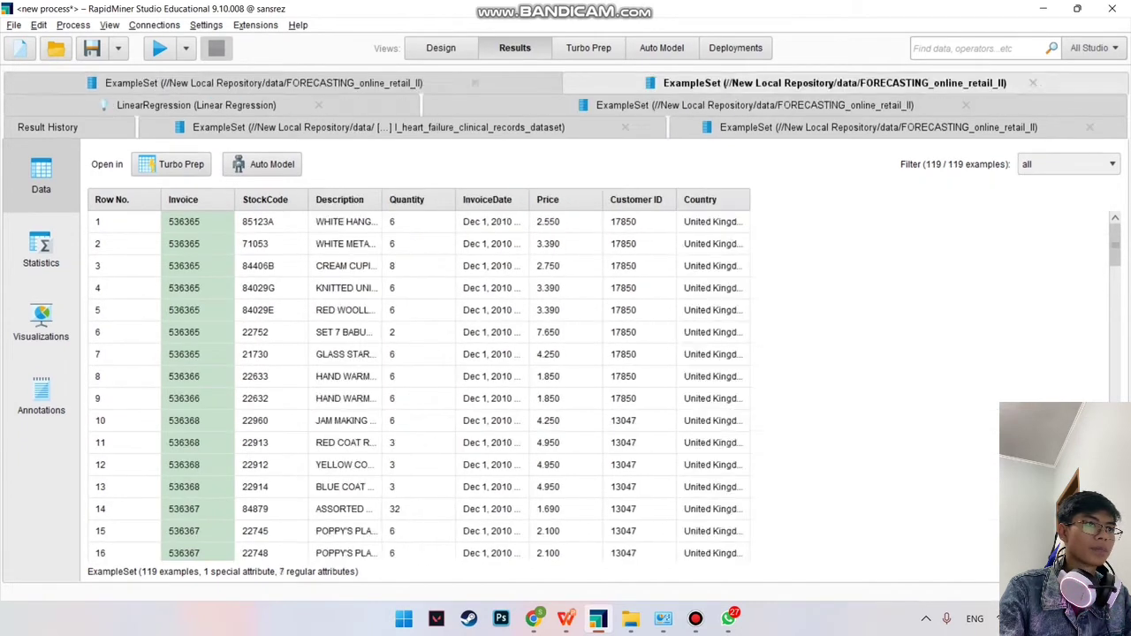
click(965, 106)
click(668, 83)
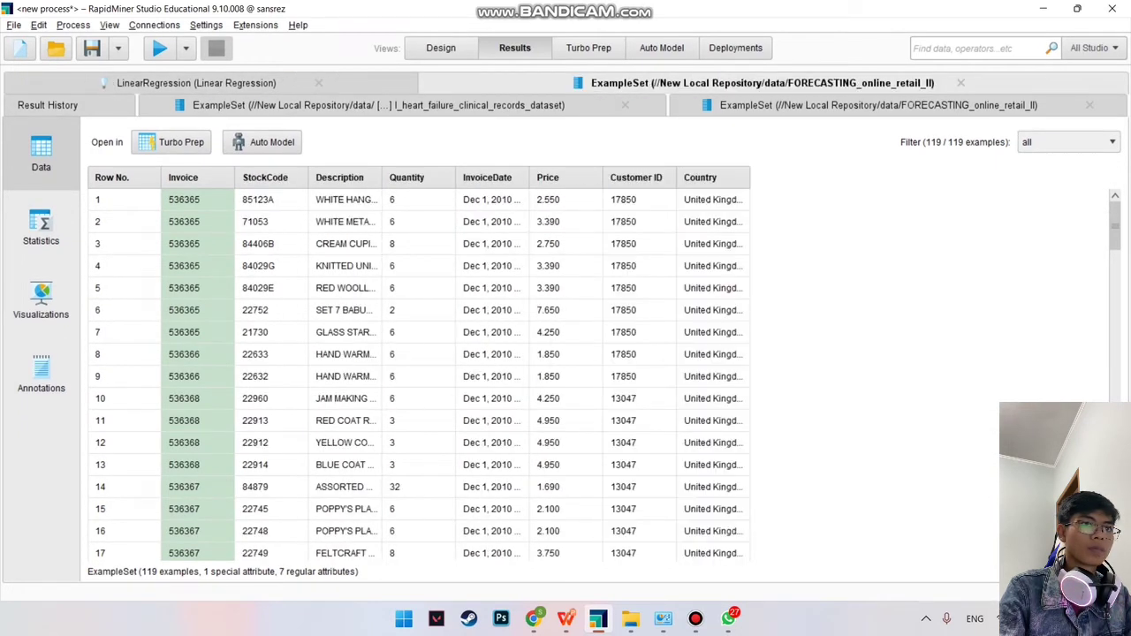
click(196, 83)
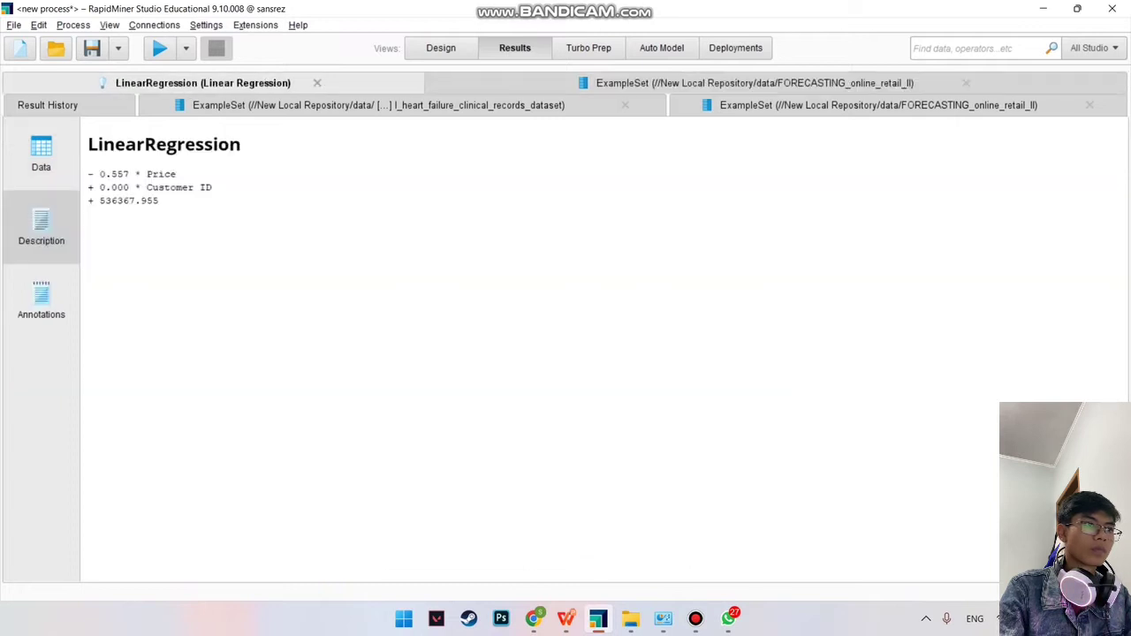
click(317, 83)
click(317, 83)
click(474, 83)
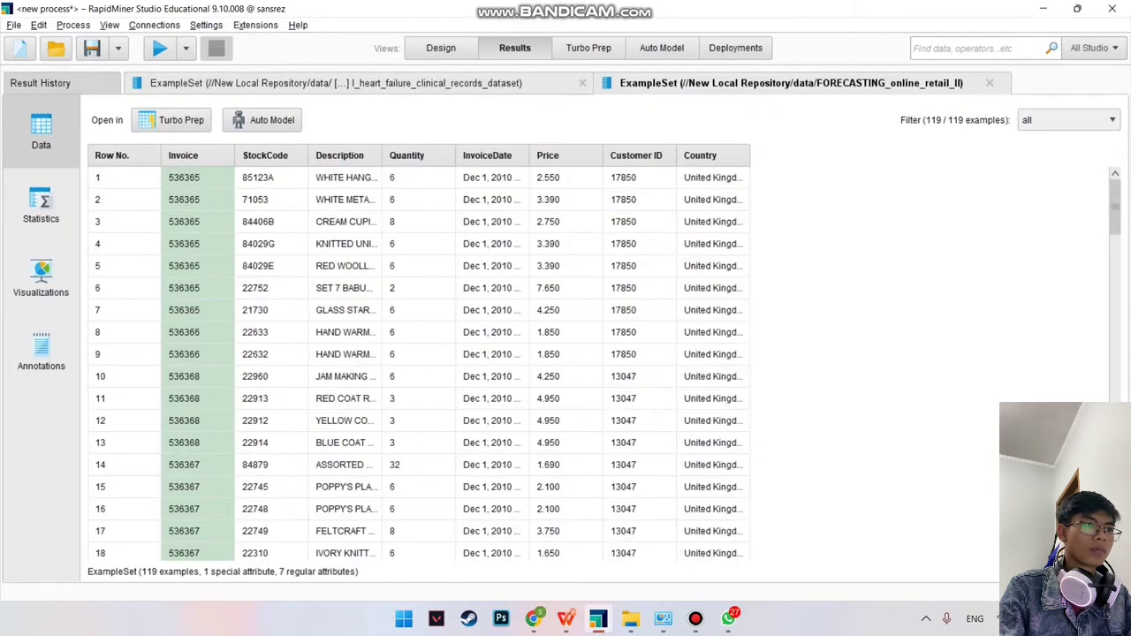
click(578, 83)
click(517, 83)
Place the ESTIMASI heart failure dataset and a Linear Regression operator in the process, with the dataset output feeding the training input.
click(441, 48)
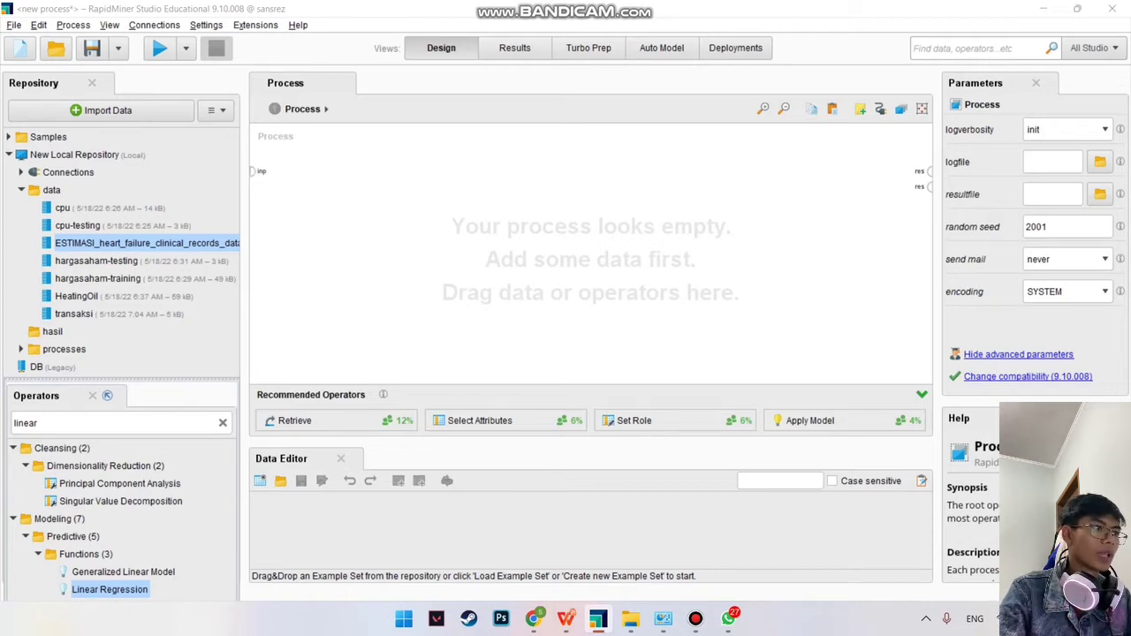
drag(147, 243, 318, 182)
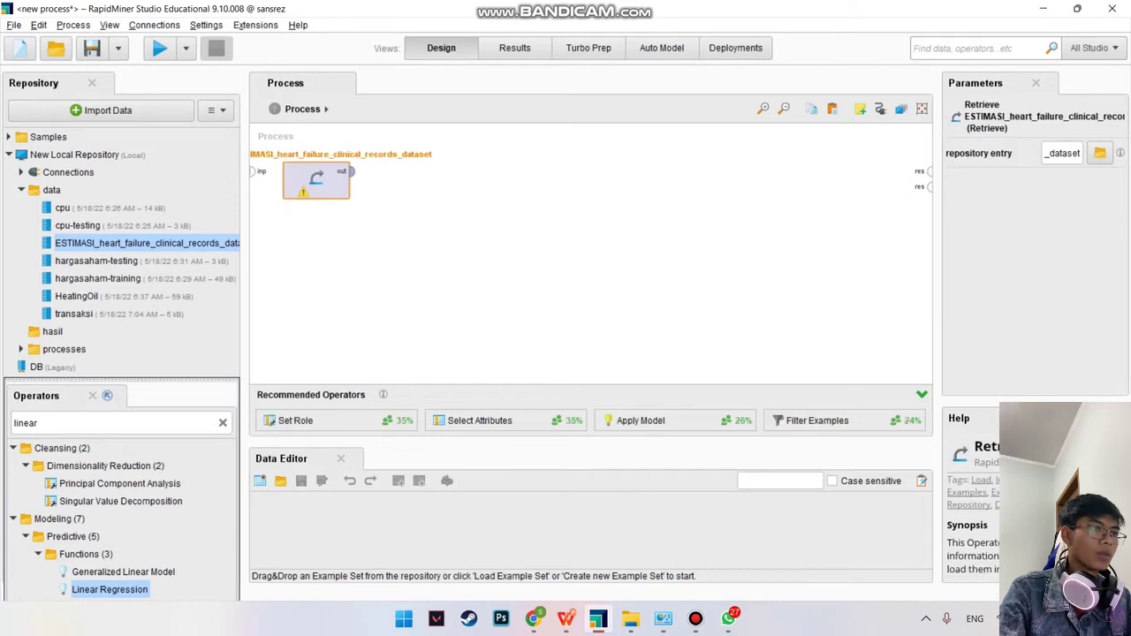
click(398, 256)
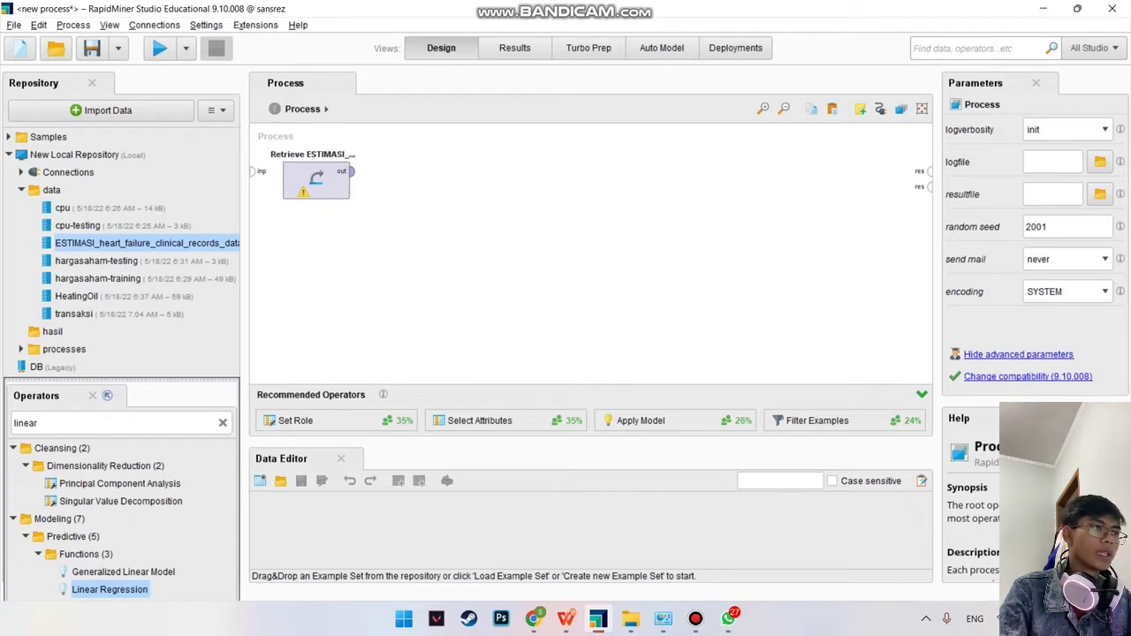
drag(110, 589, 464, 187)
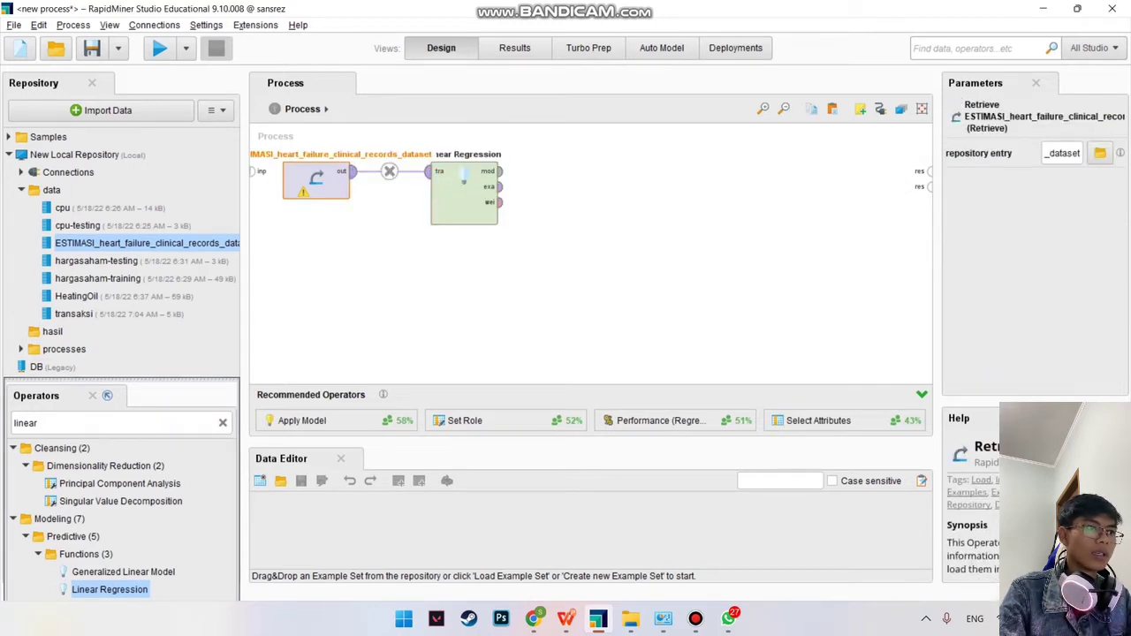
click(340, 248)
click(316, 181)
click(353, 243)
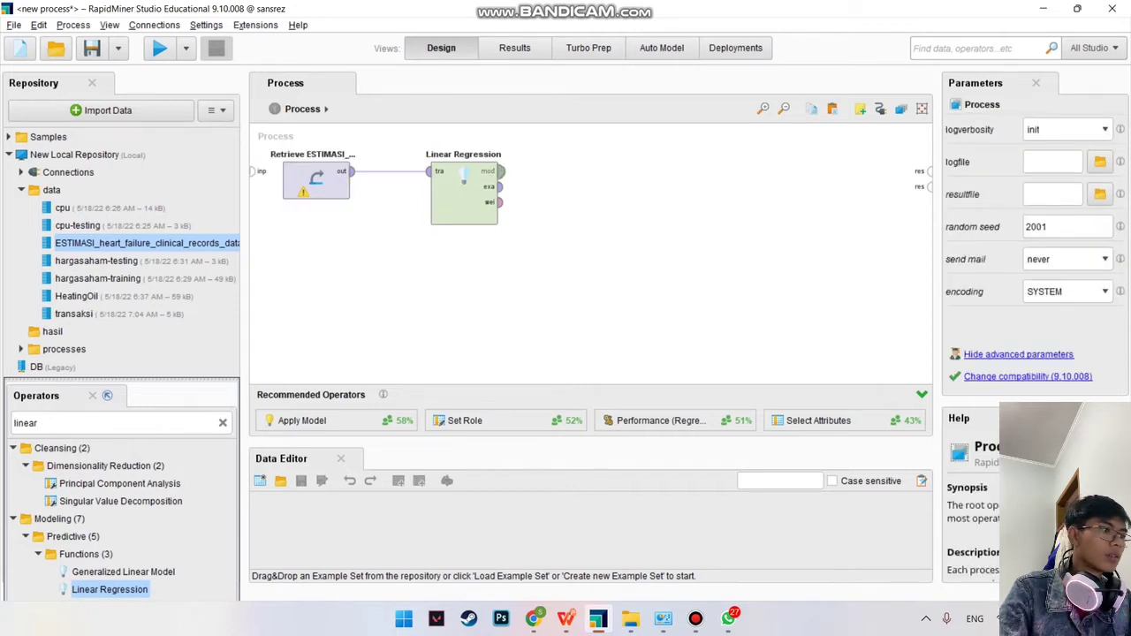
Connect the Linear Regression model output to the first process result port and run the process.
drag(500, 170, 927, 168)
key(F11)
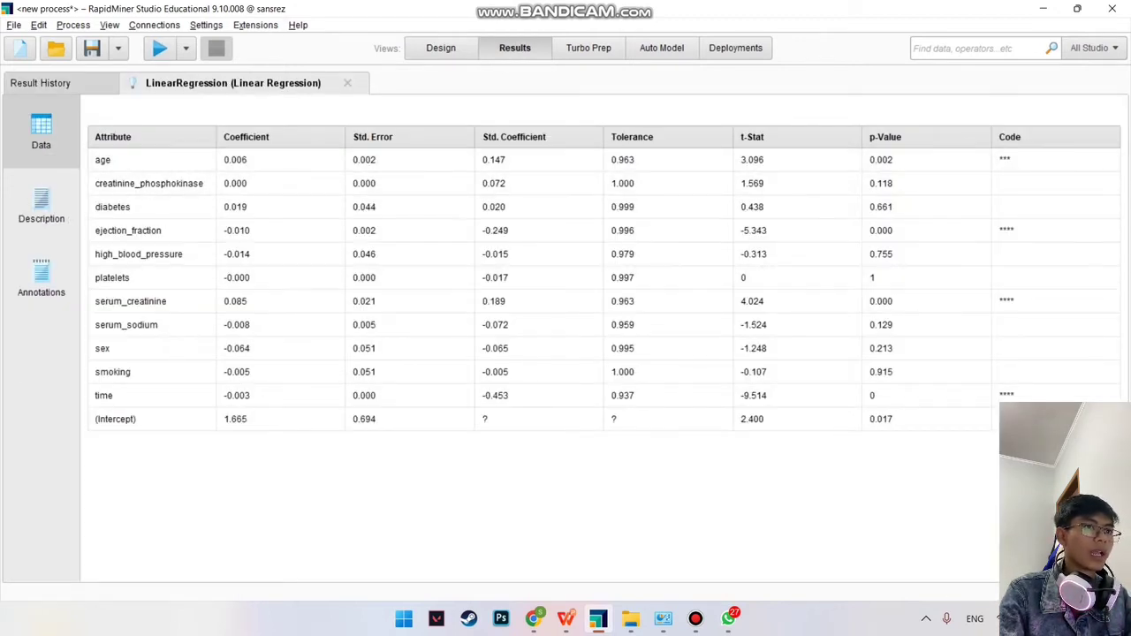
Examine the regression model's coefficient table and its written formula in the description.
drag(363, 418, 1016, 302)
drag(398, 301, 159, 160)
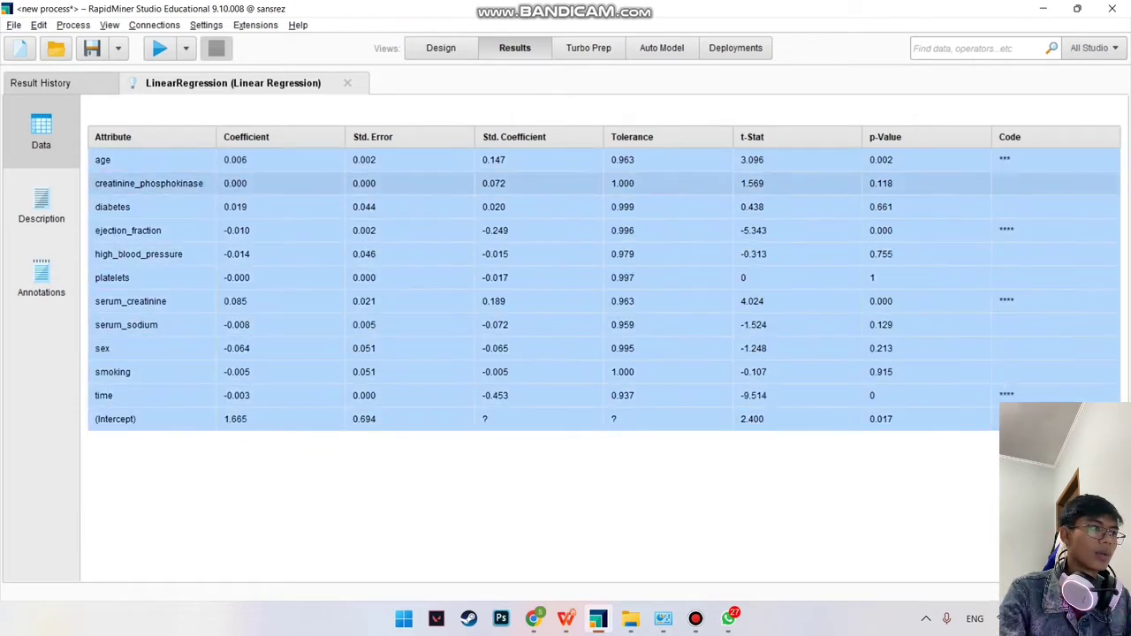
click(40, 207)
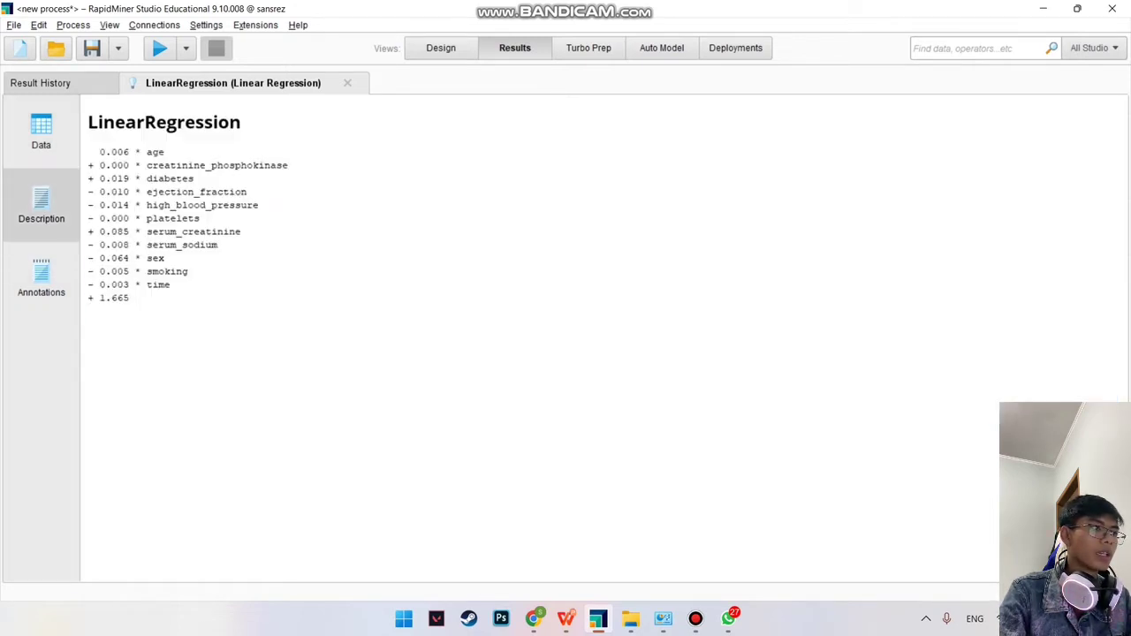
drag(129, 298, 87, 114)
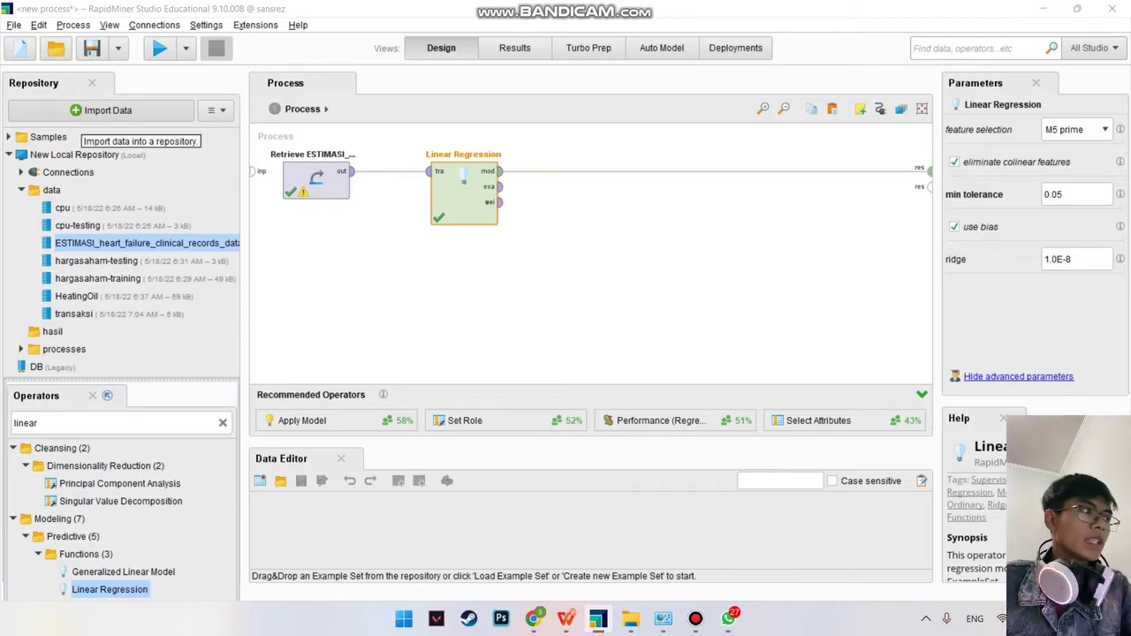
Start a data import from the computer and browse to the Bahan folder in File, Kuliah, Semester 4, Data Mining on drive D.
click(107, 110)
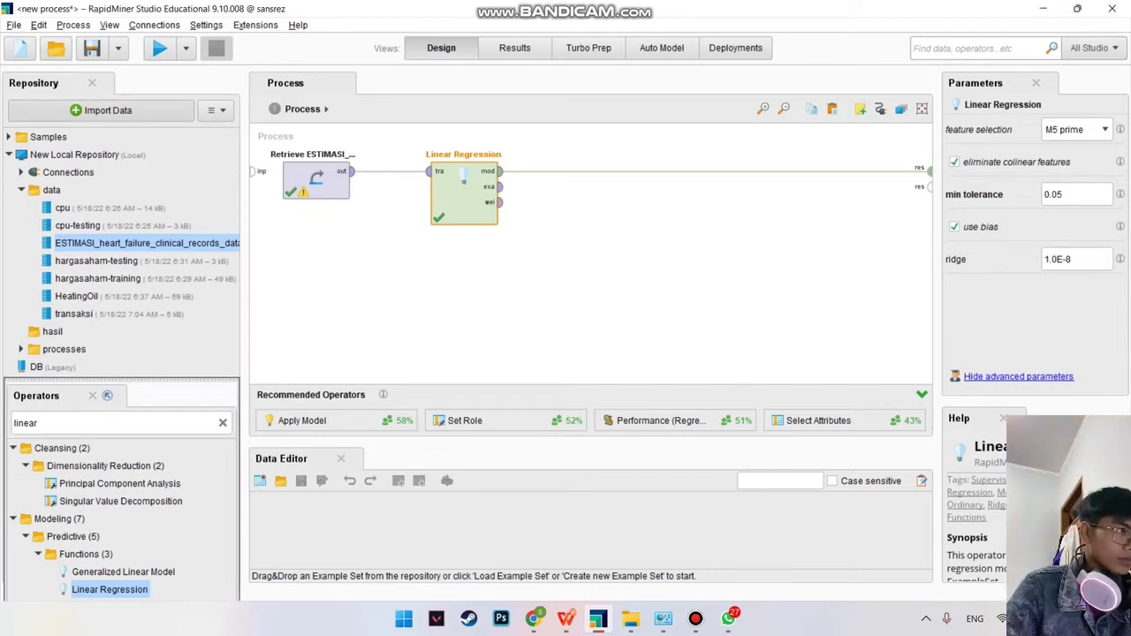
click(456, 150)
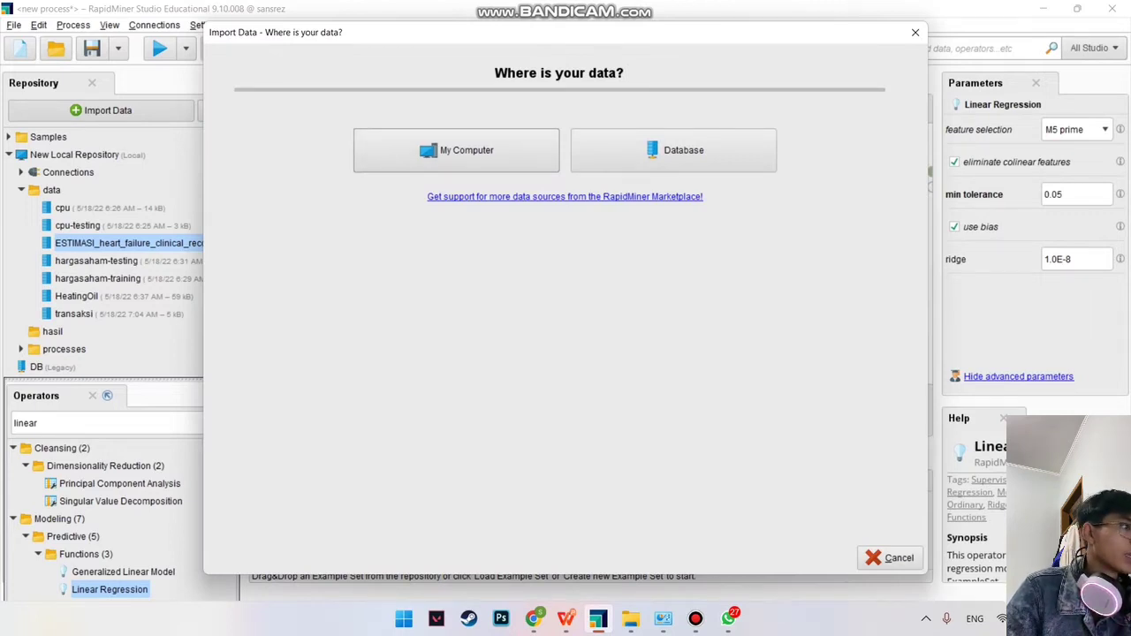
click(456, 150)
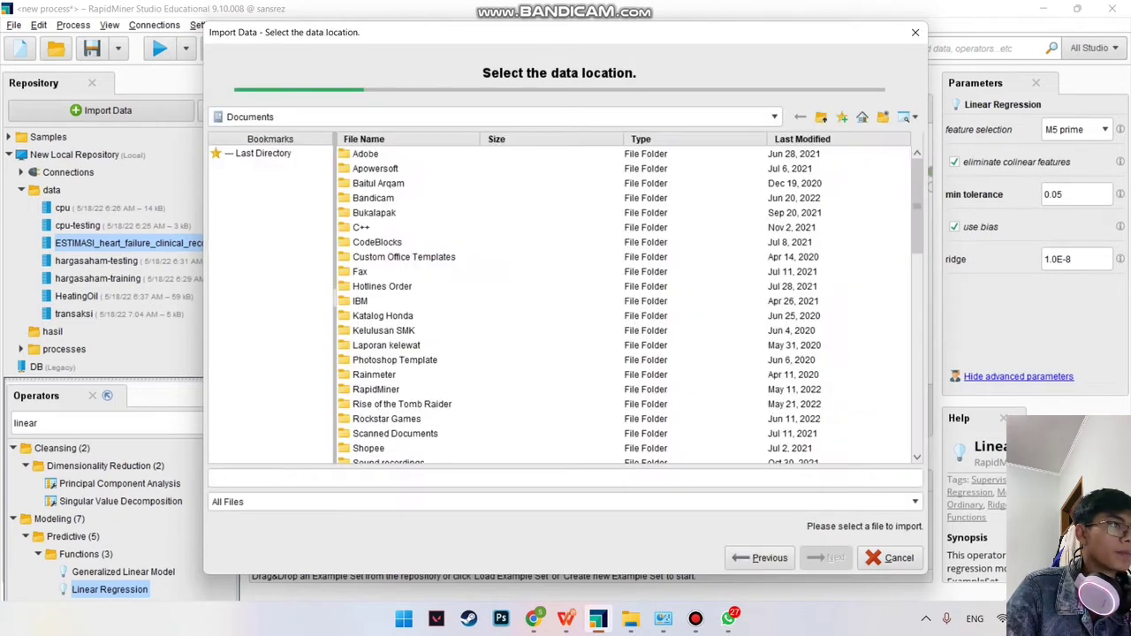
click(495, 116)
click(257, 146)
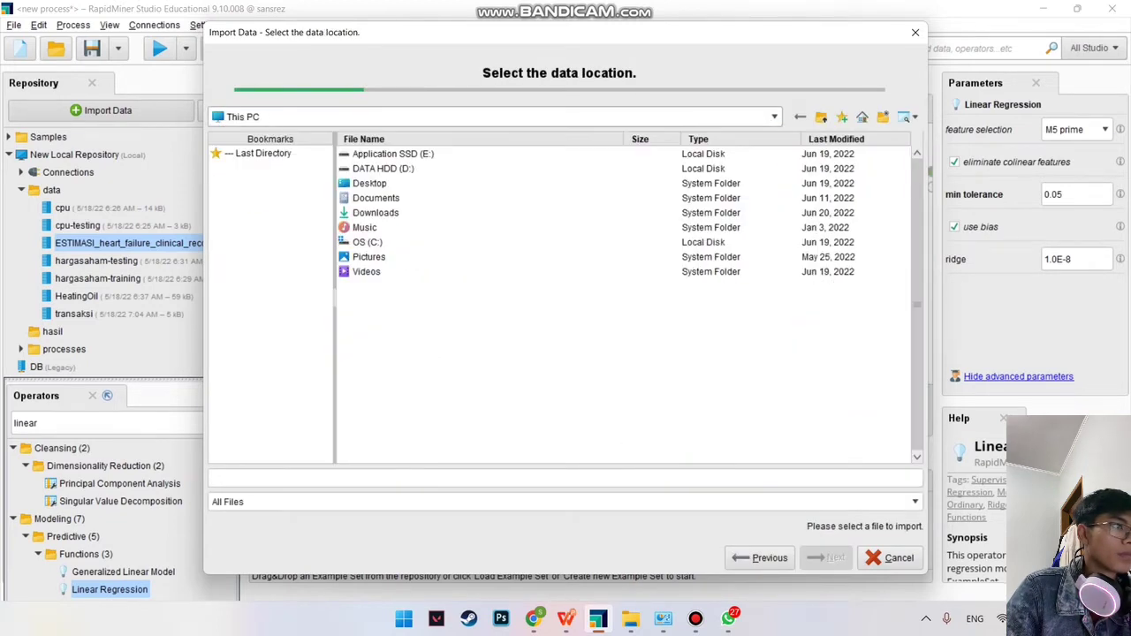
double_click(382, 169)
click(359, 184)
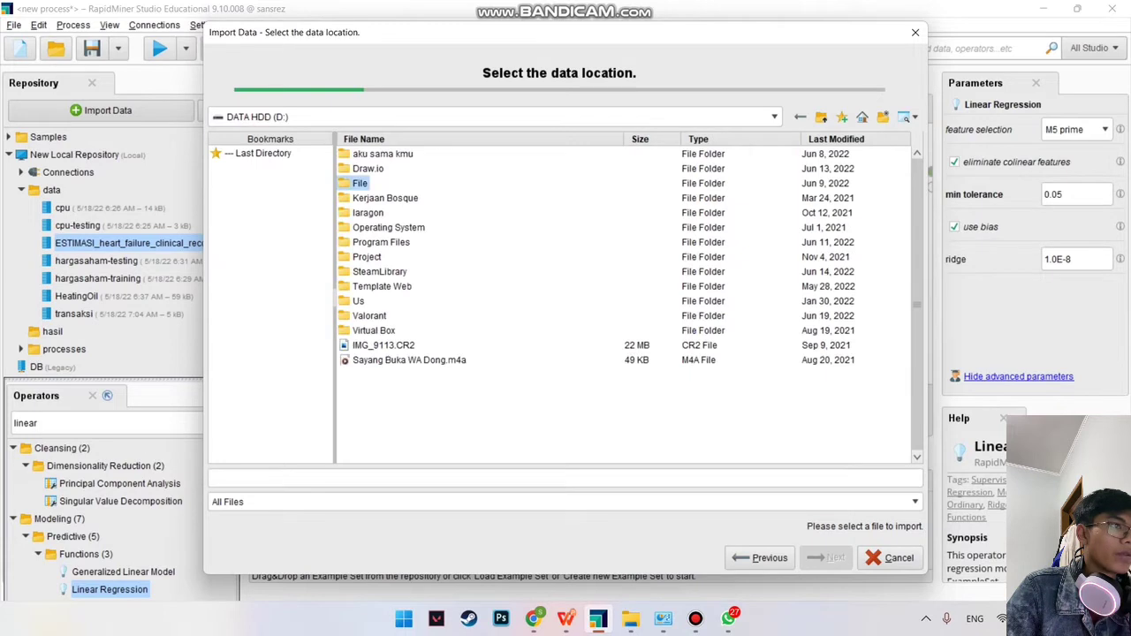
double_click(359, 182)
double_click(365, 271)
double_click(371, 198)
double_click(376, 169)
double_click(362, 154)
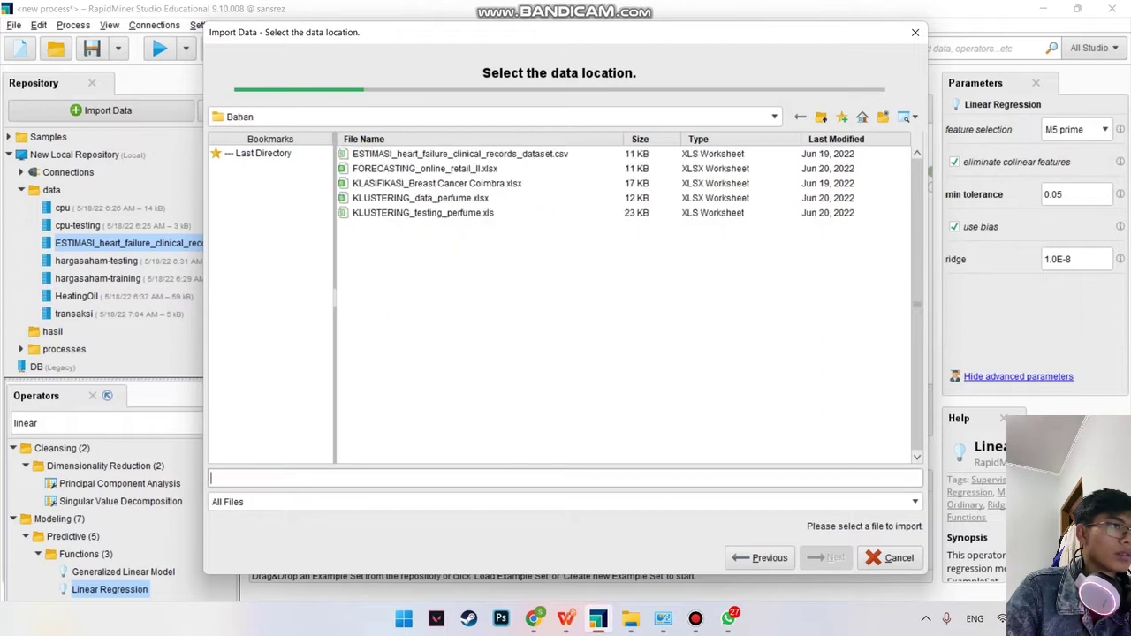
Choose FORECASTING_online_retail_II.xlsx and accept cell range A:E of sheet Year 2010-2011 with row 1 as the header.
click(424, 168)
click(827, 558)
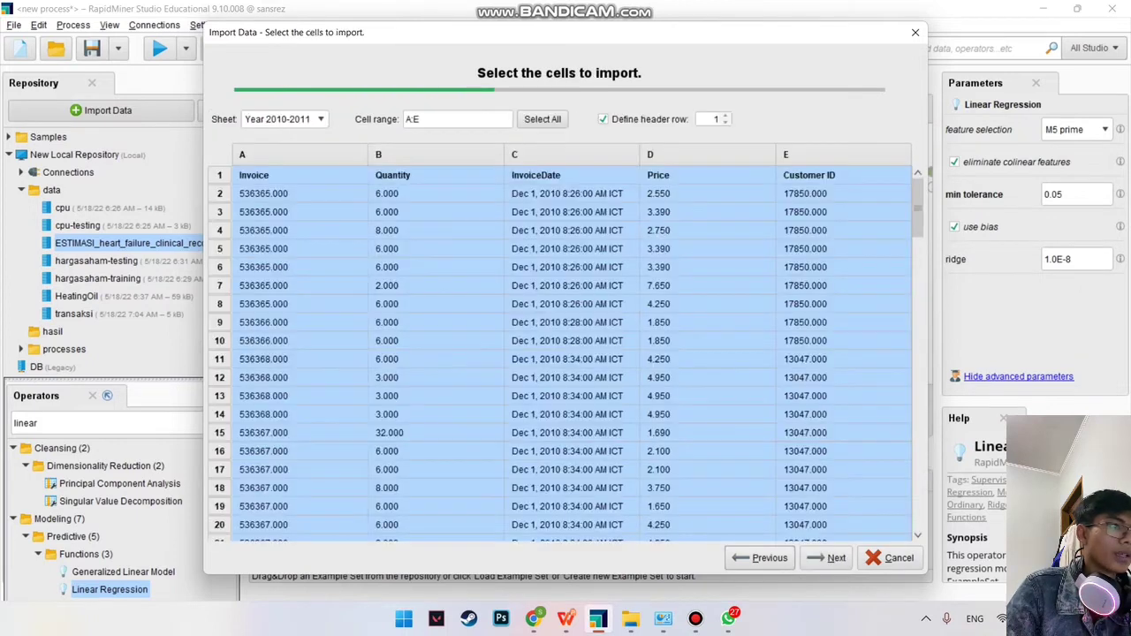
click(827, 557)
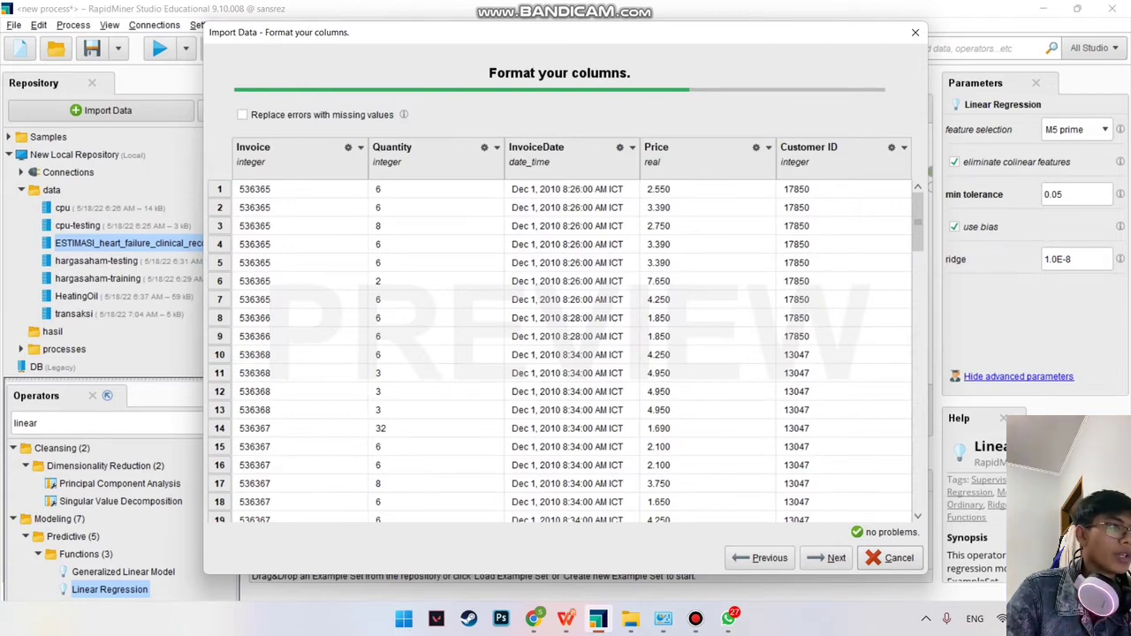
Assign the label role to the Invoice column and store the dataset as FORECASTING_online_retail_II in the local repository's data folder.
click(348, 147)
mouse_move(381, 166)
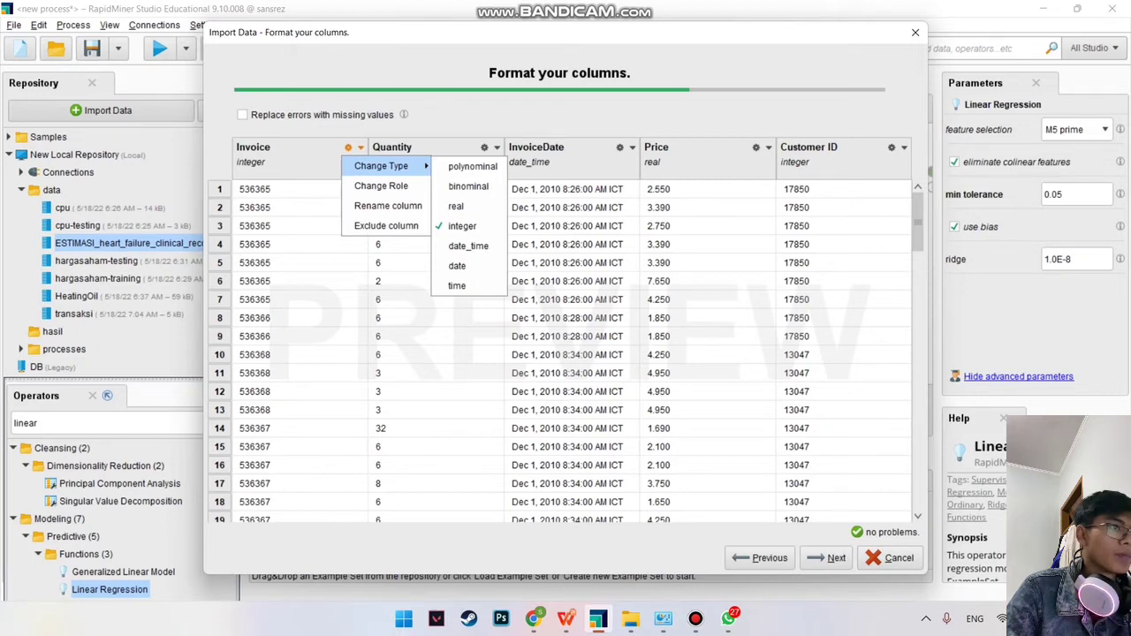
click(381, 185)
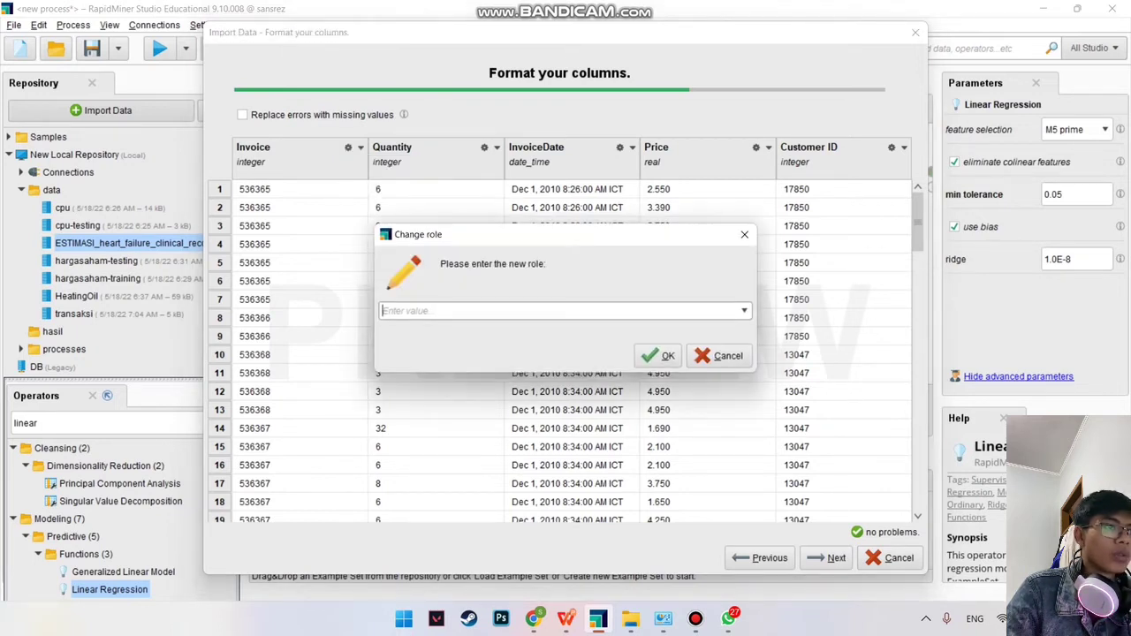
click(743, 311)
click(566, 324)
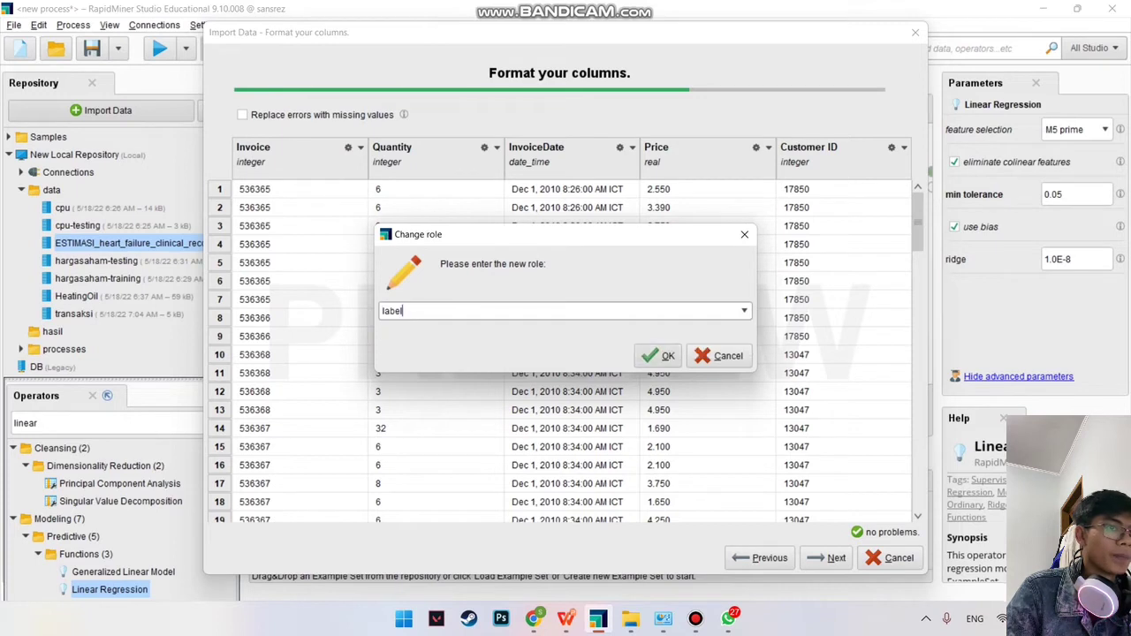
click(658, 355)
click(828, 557)
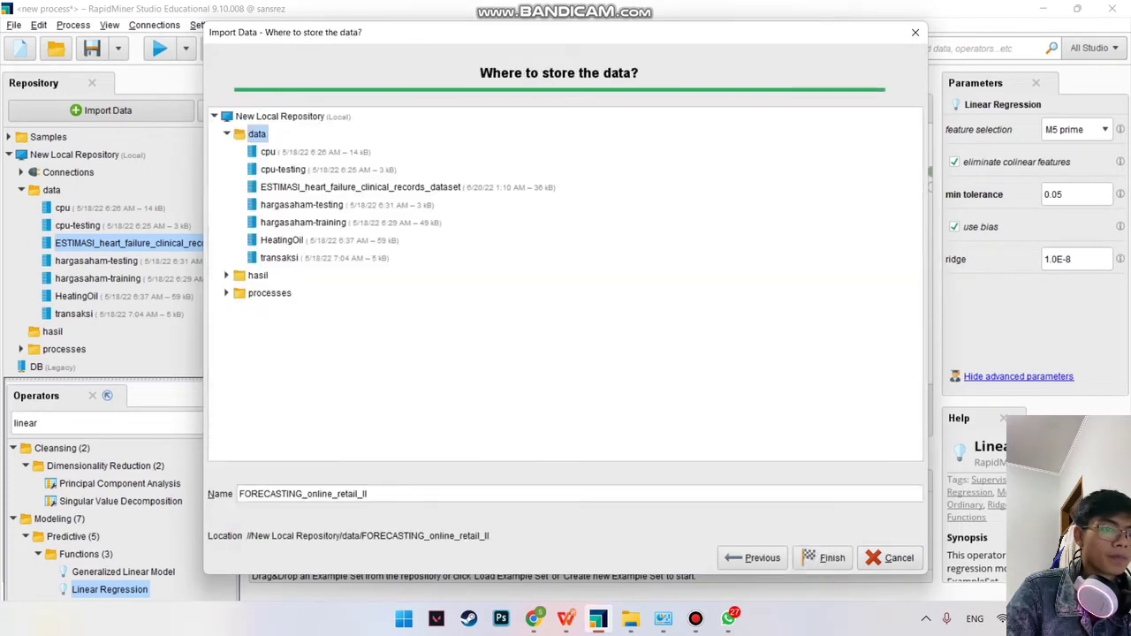
click(828, 557)
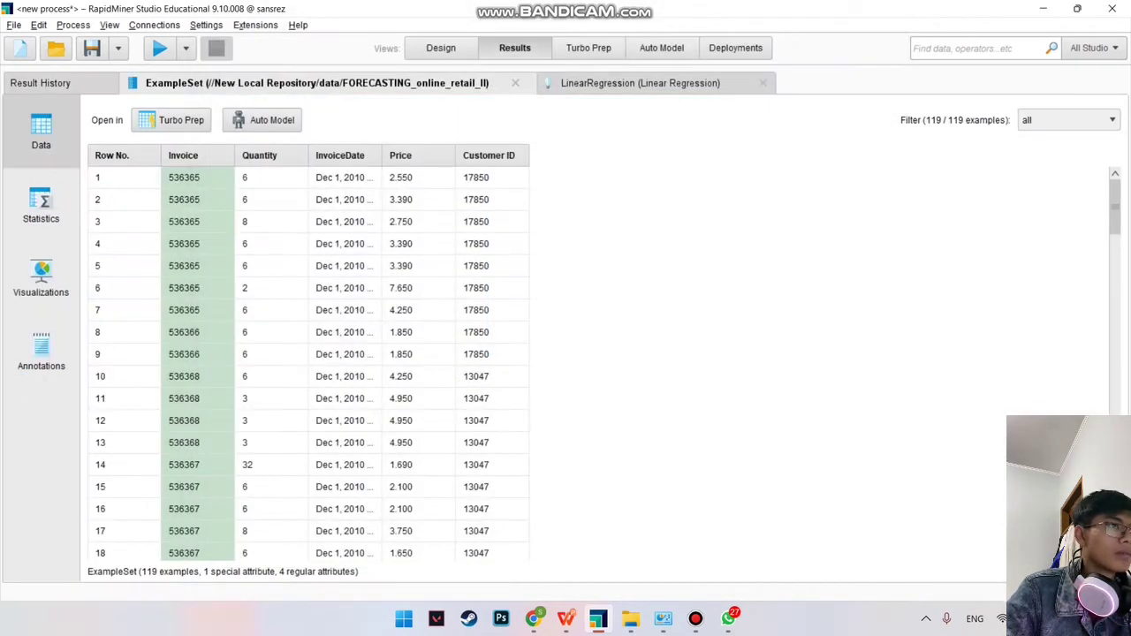
Return to the process design and delete the heart failure Retrieve and Linear Regression operators.
click(441, 48)
mouse_move(260, 133)
mouse_down()
mouse_move(342, 197)
mouse_move(550, 251)
mouse_up()
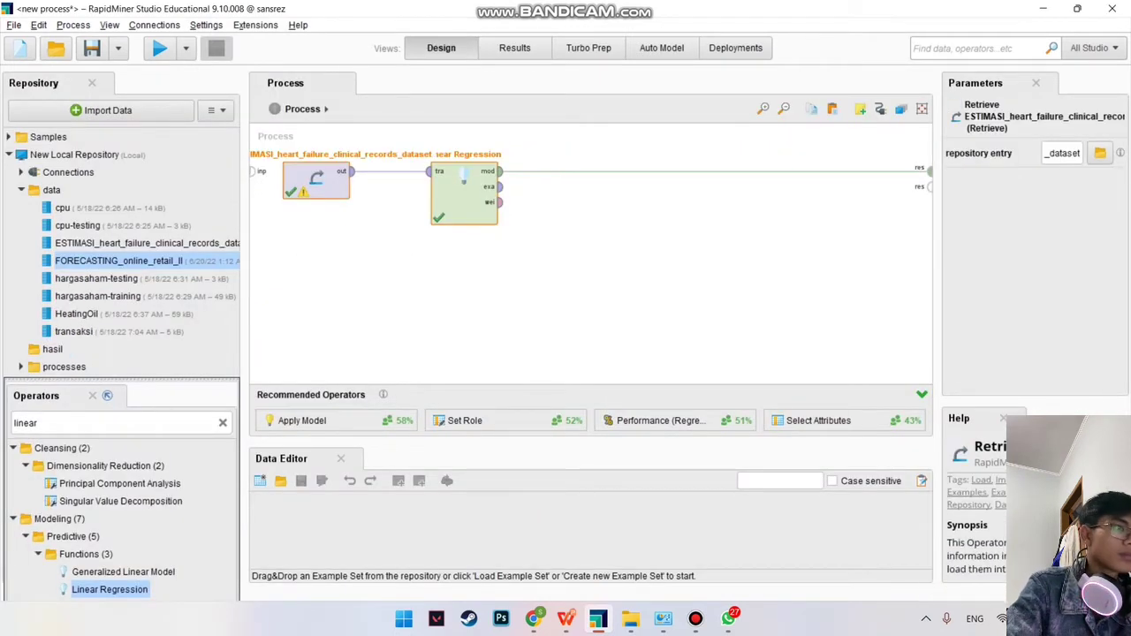
key(Delete)
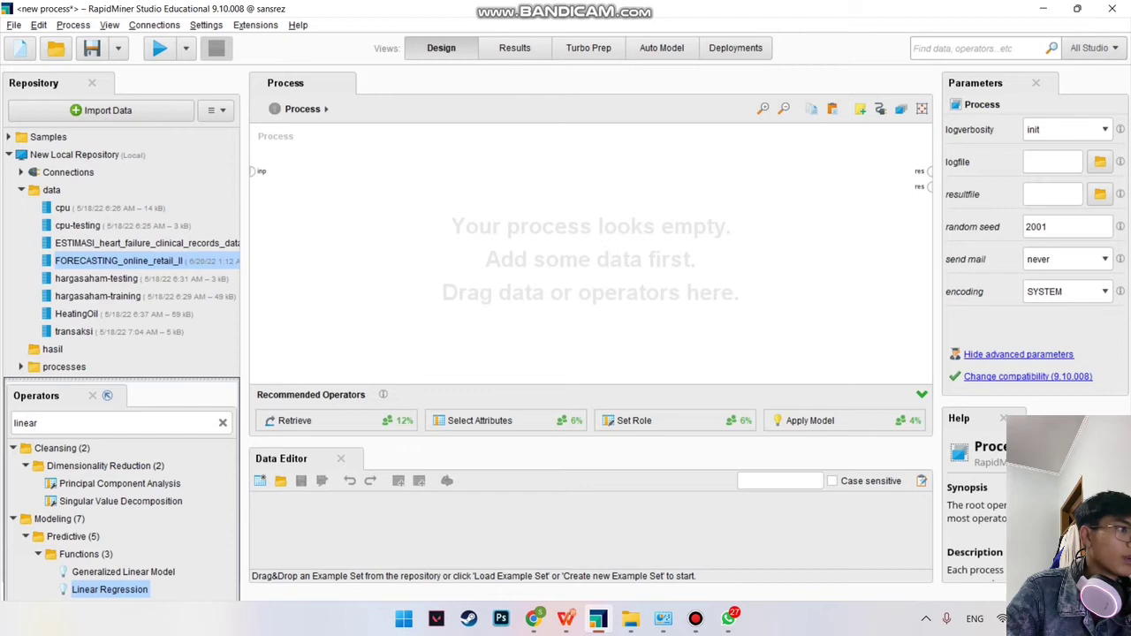
Place the FORECASTING_online_retail_II dataset and a Linear Regression operator in the process, and connect the dataset output to the training input.
drag(118, 261, 315, 180)
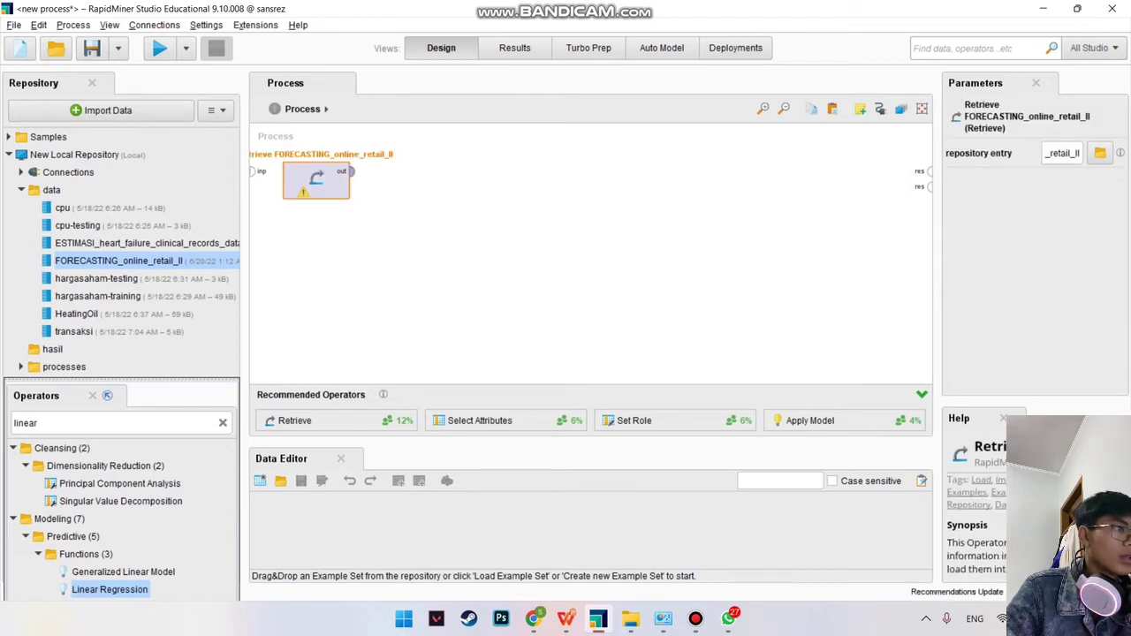
click(353, 265)
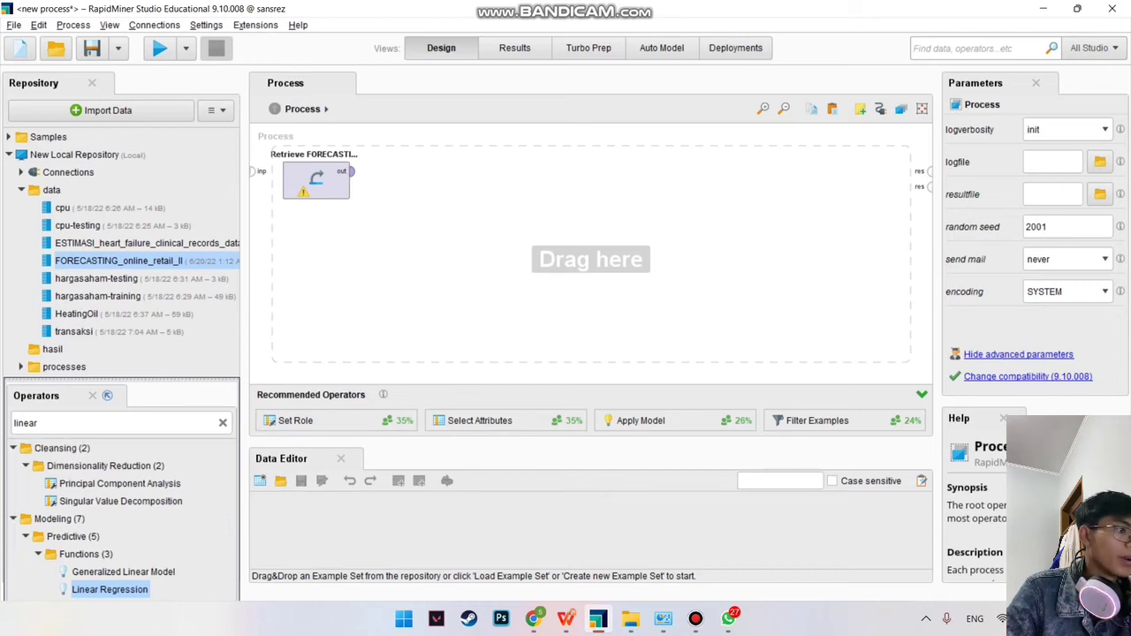
drag(109, 589, 513, 187)
click(350, 171)
click(478, 170)
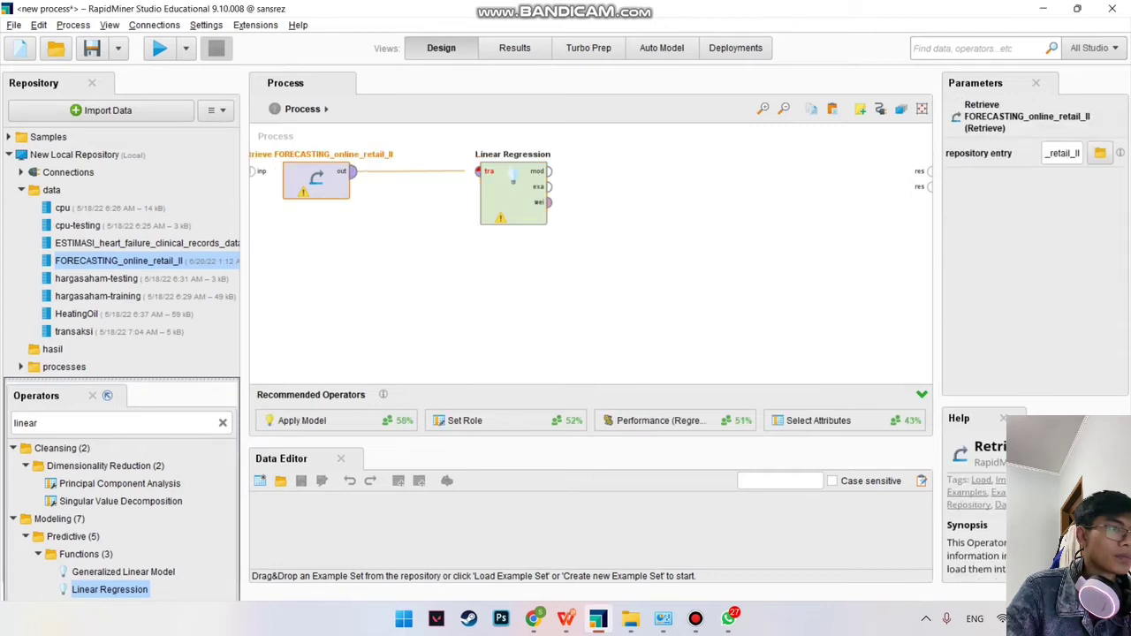
Connect the Linear Regression model output to the first process result port and run the process.
click(549, 170)
click(927, 170)
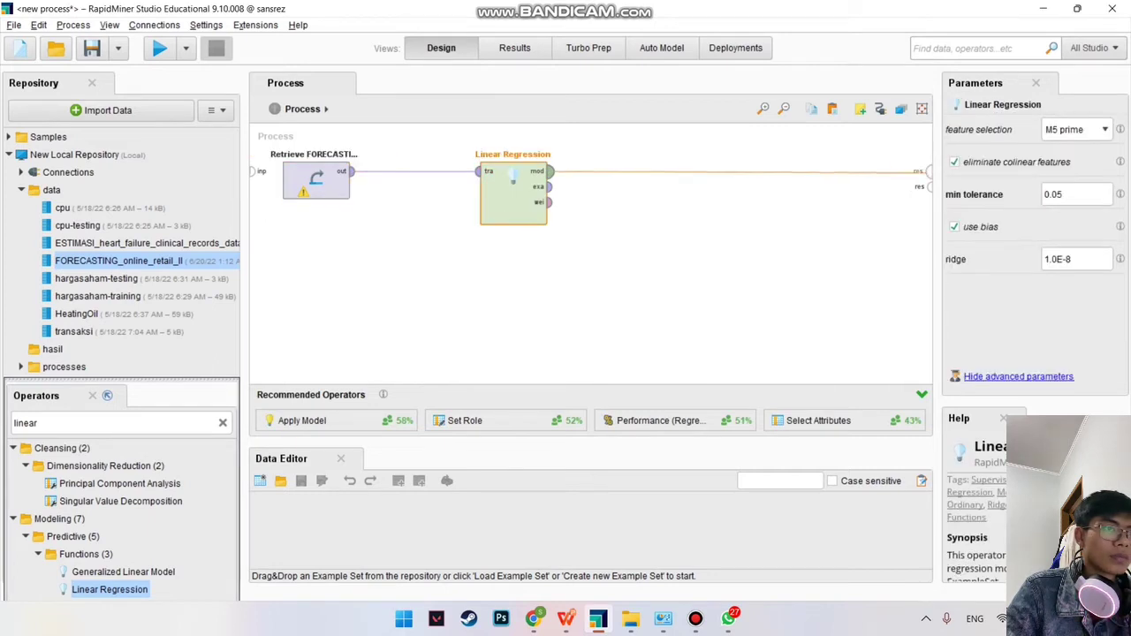
click(157, 47)
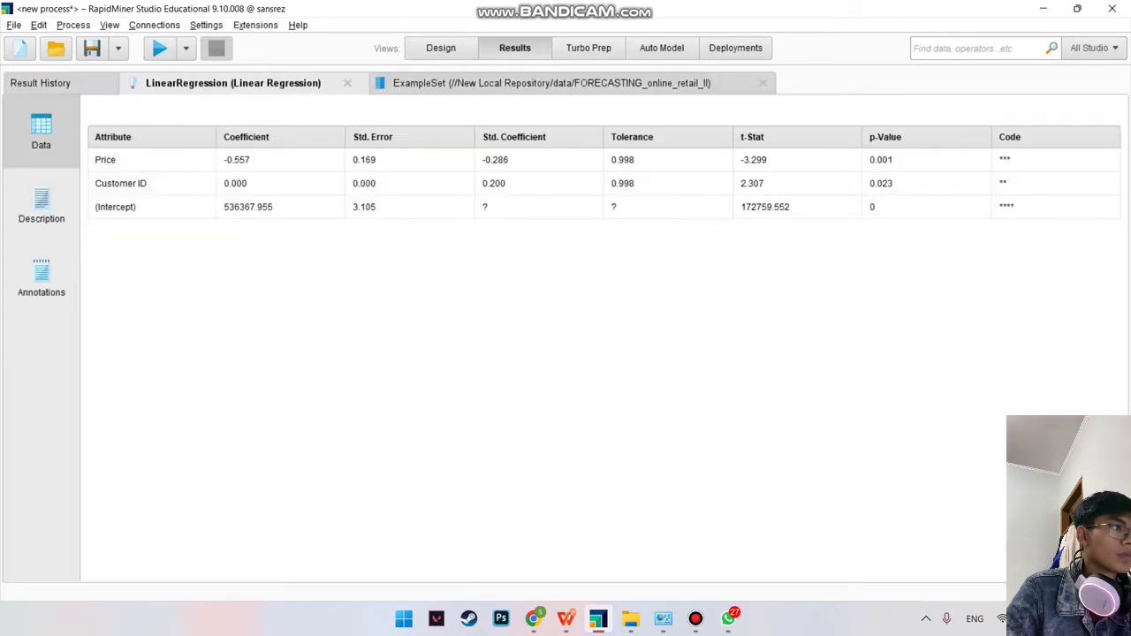
Examine the written regression formula in the description of the forecasting model.
click(41, 205)
drag(159, 179, 88, 120)
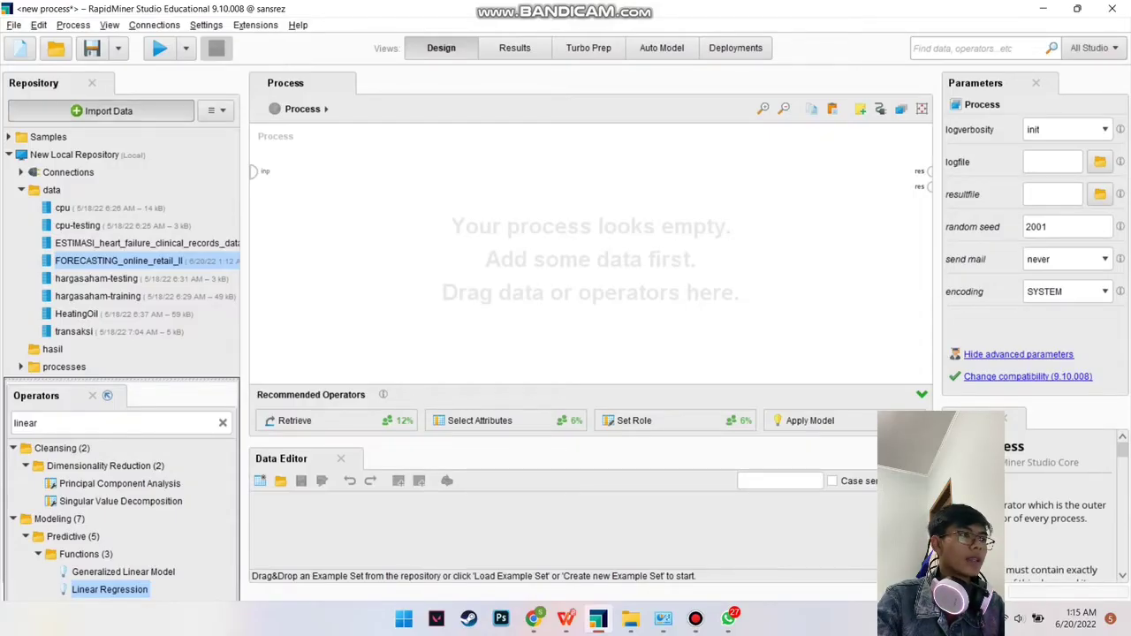
Start another data import from the computer and browse on drive D to File, Kuliah, Semester 4, Data Mining, Bahan.
click(101, 110)
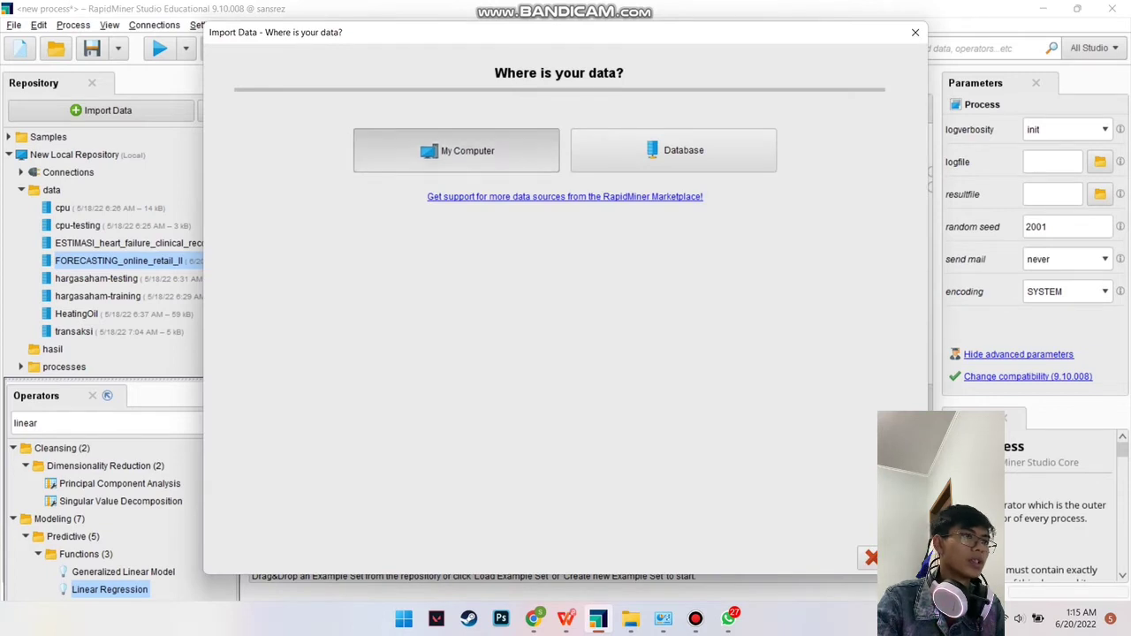
click(456, 150)
click(456, 117)
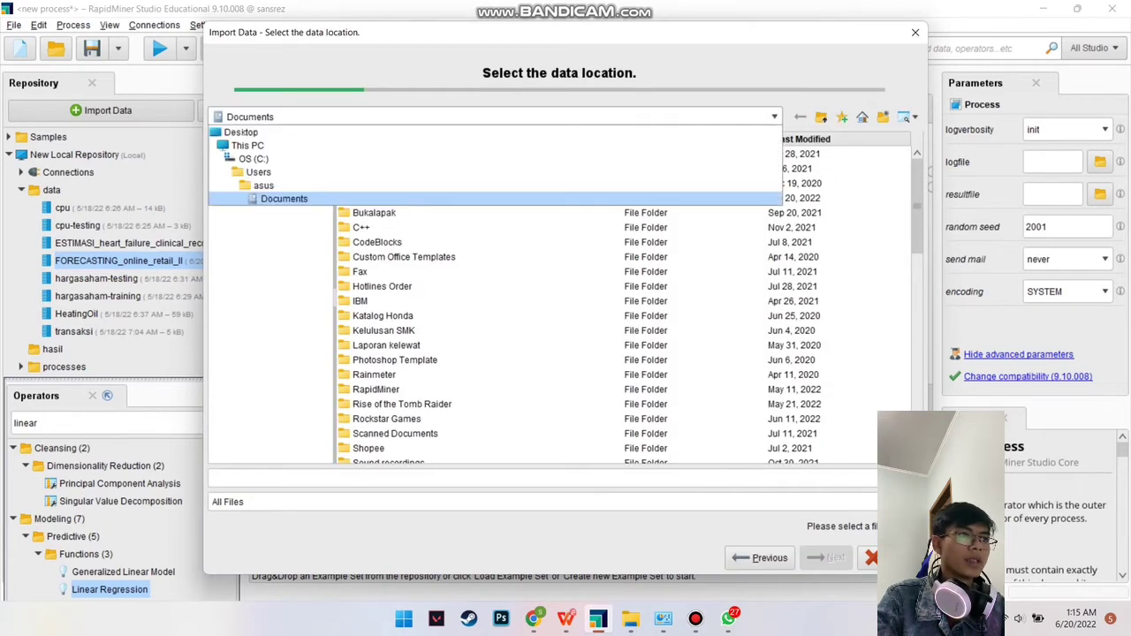
click(248, 145)
click(382, 169)
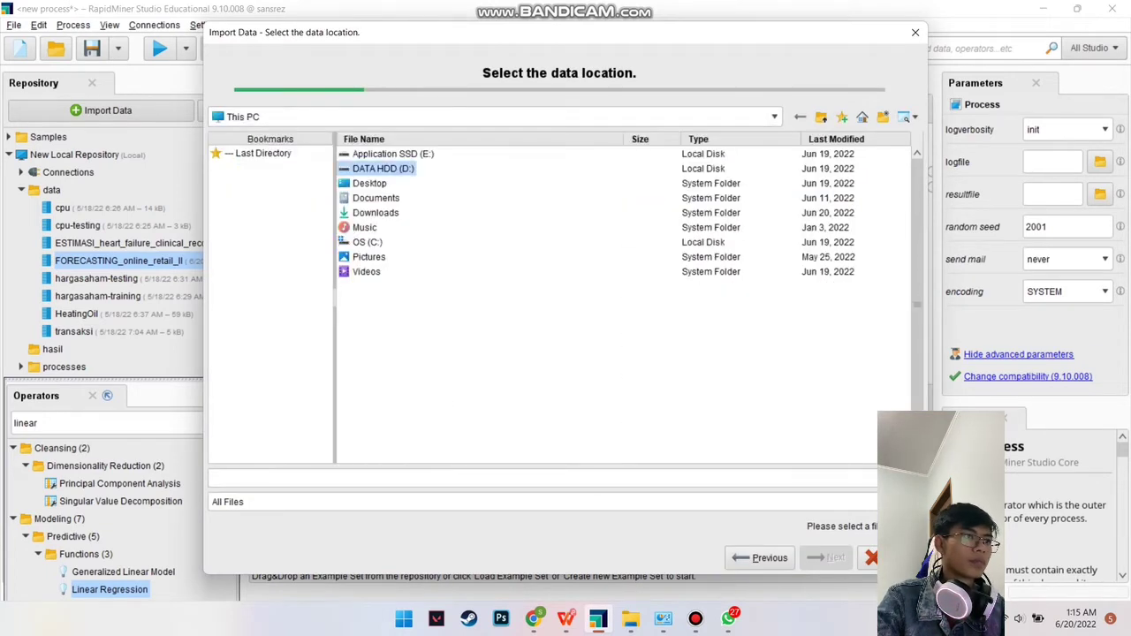
double_click(382, 169)
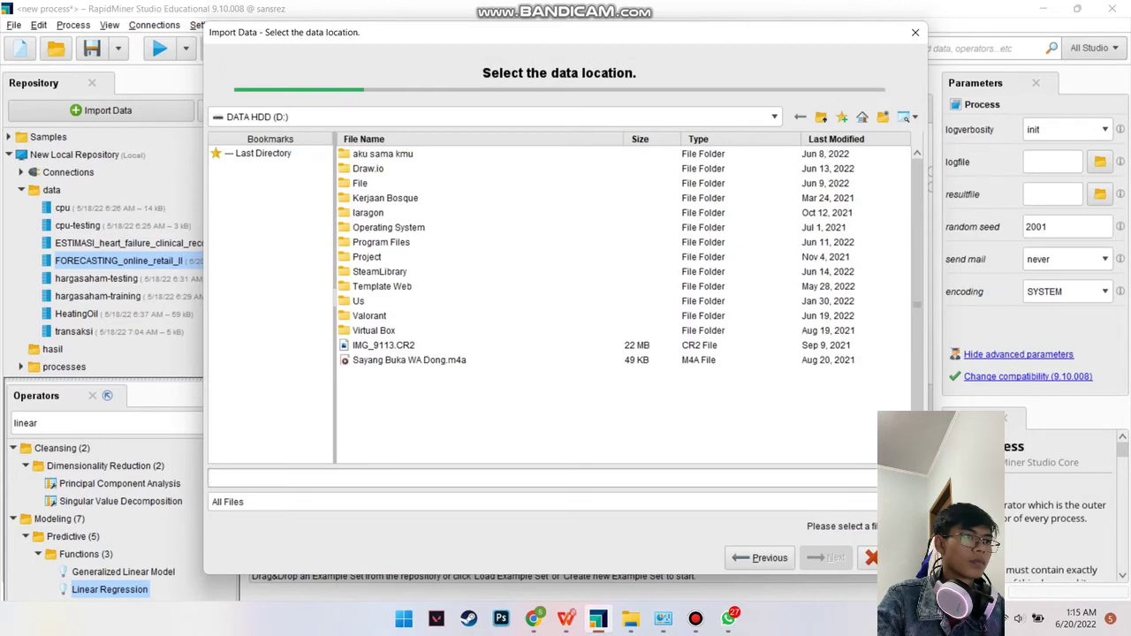
double_click(359, 183)
double_click(365, 272)
click(376, 198)
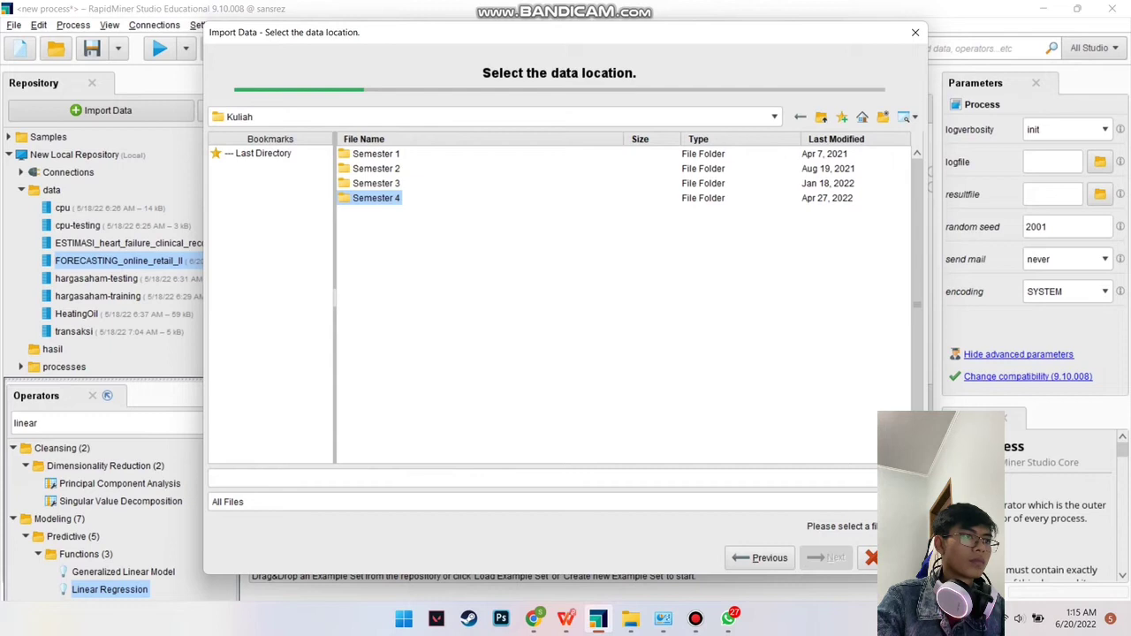
double_click(376, 198)
double_click(371, 168)
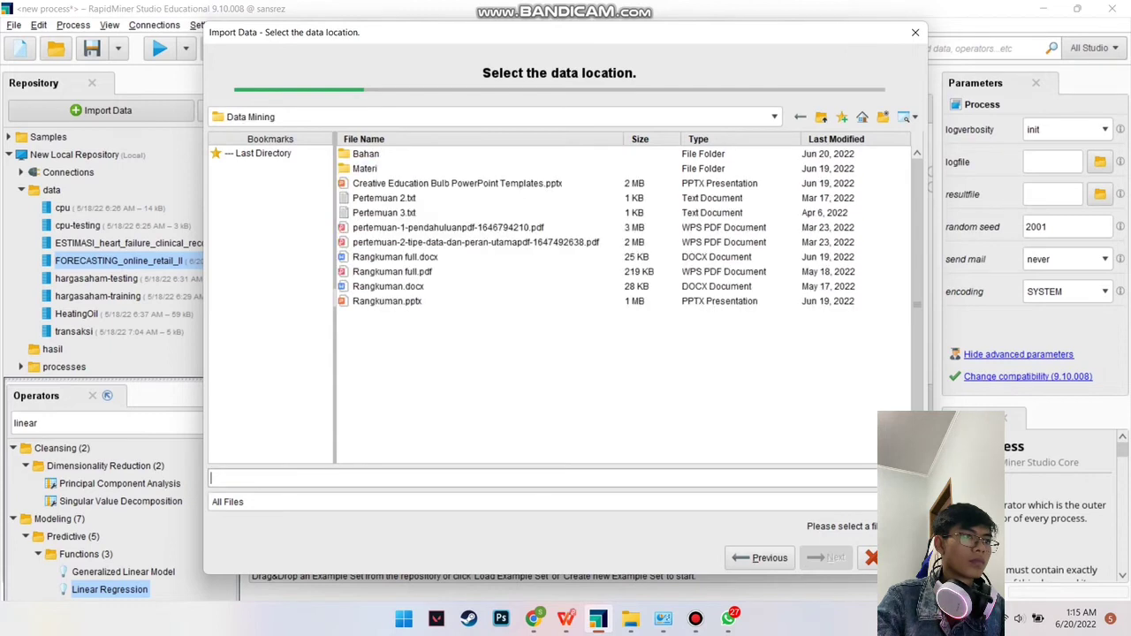
click(365, 153)
double_click(364, 153)
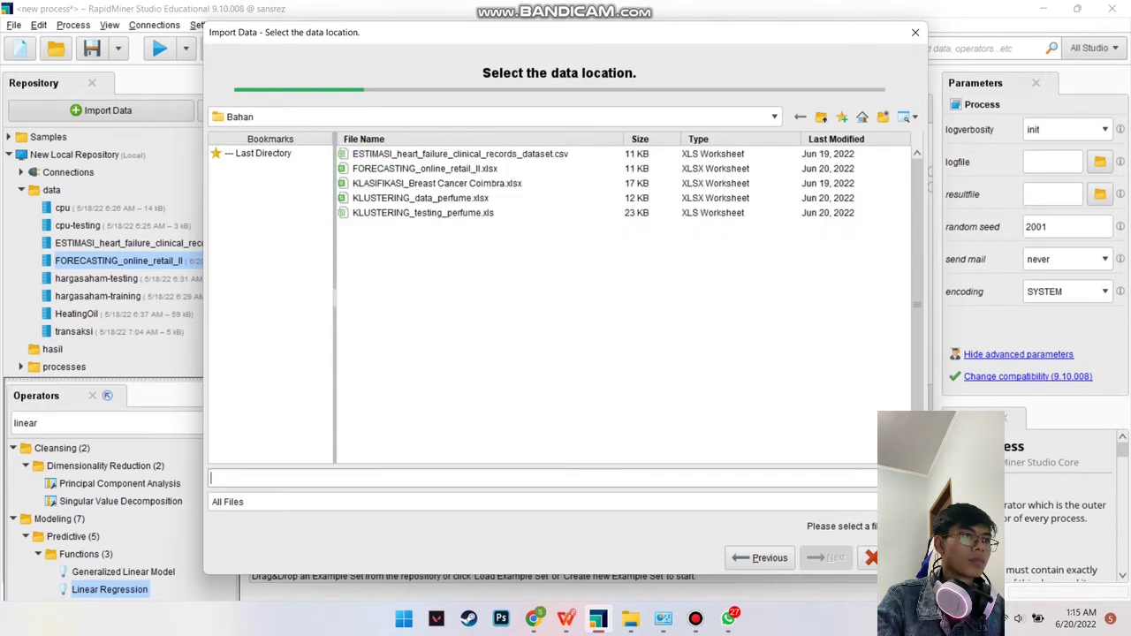
Choose KLASIFIKASI_Breast Cancer Coimbra.xlsx and accept cell range A:J of Sheet1 with row 1 as the header.
click(436, 183)
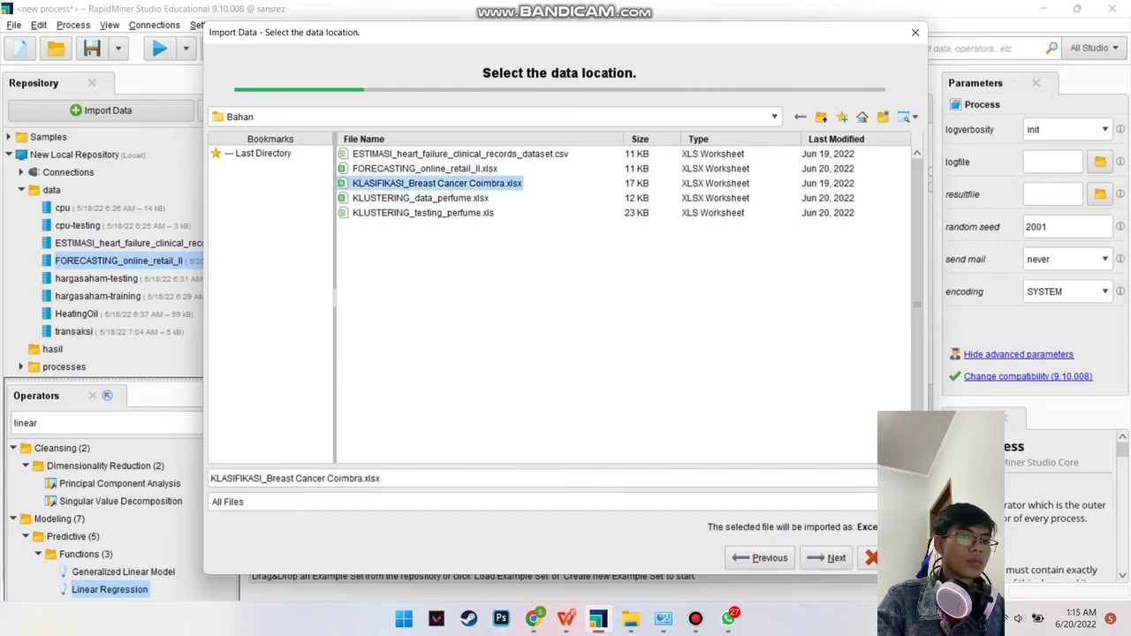
click(828, 557)
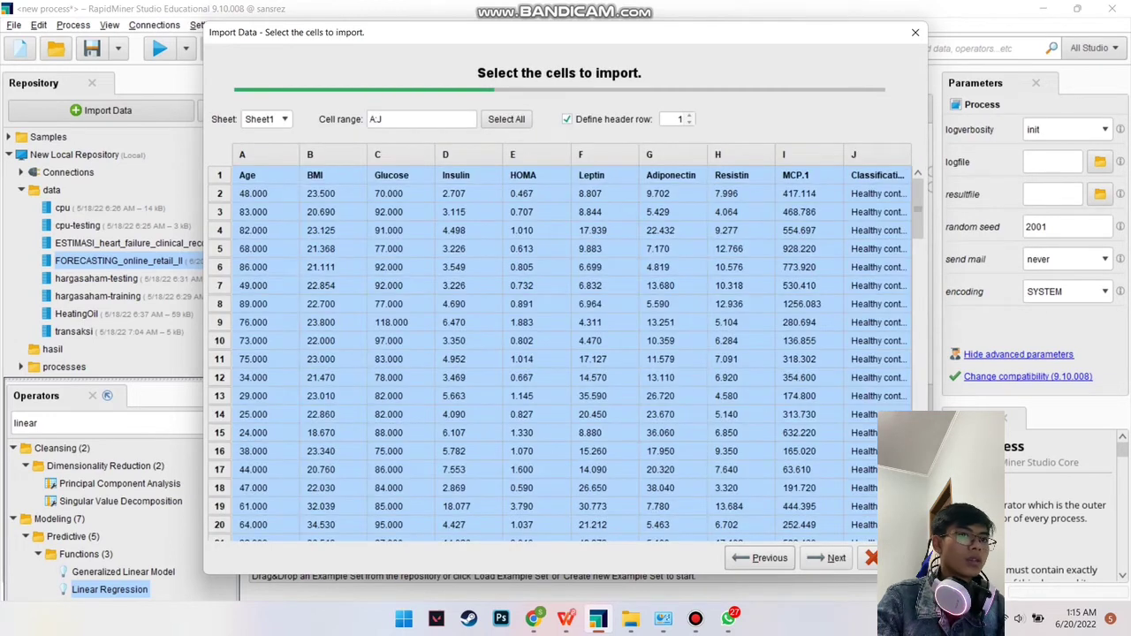
click(830, 558)
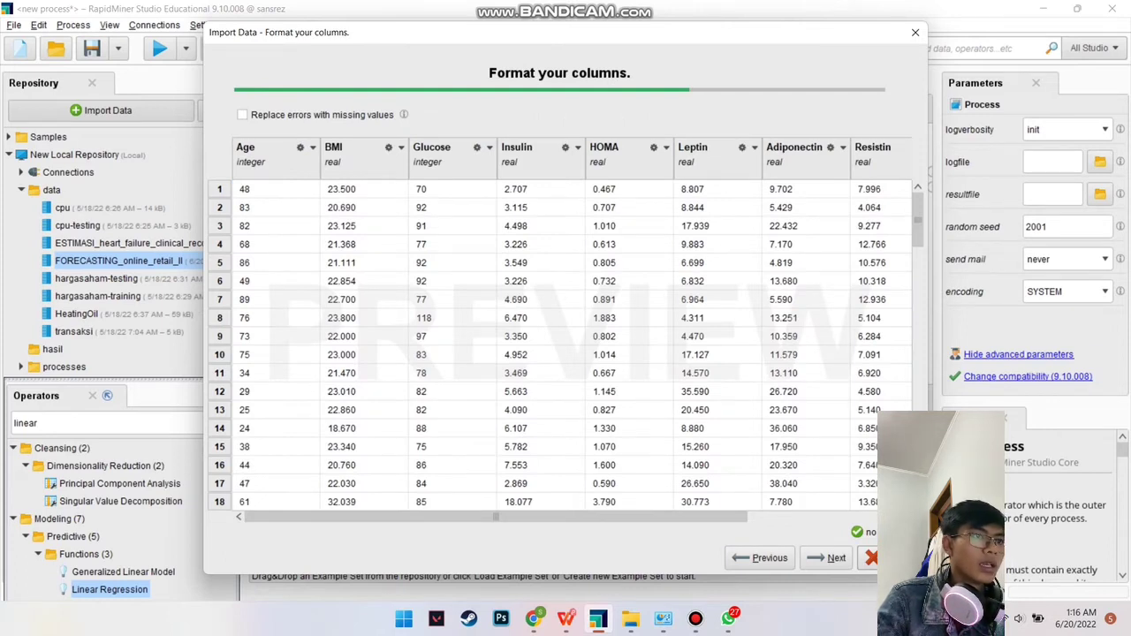
Review the Classification column's values down the rows of the breast cancer data preview.
scroll(571, 345, right, 5)
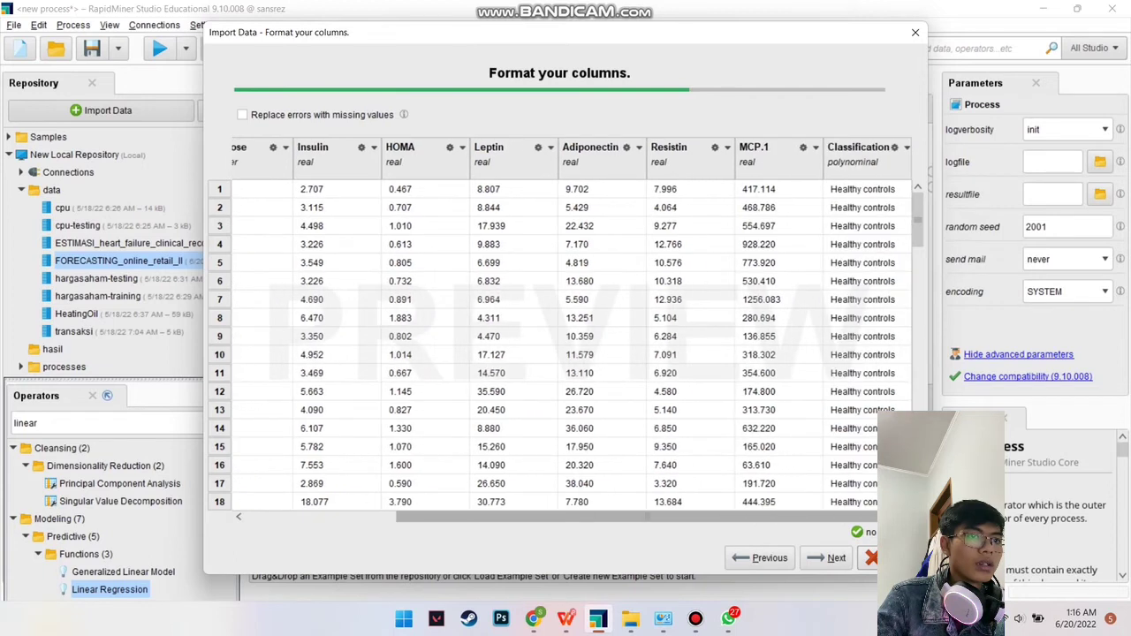
scroll(565, 344, down, 6)
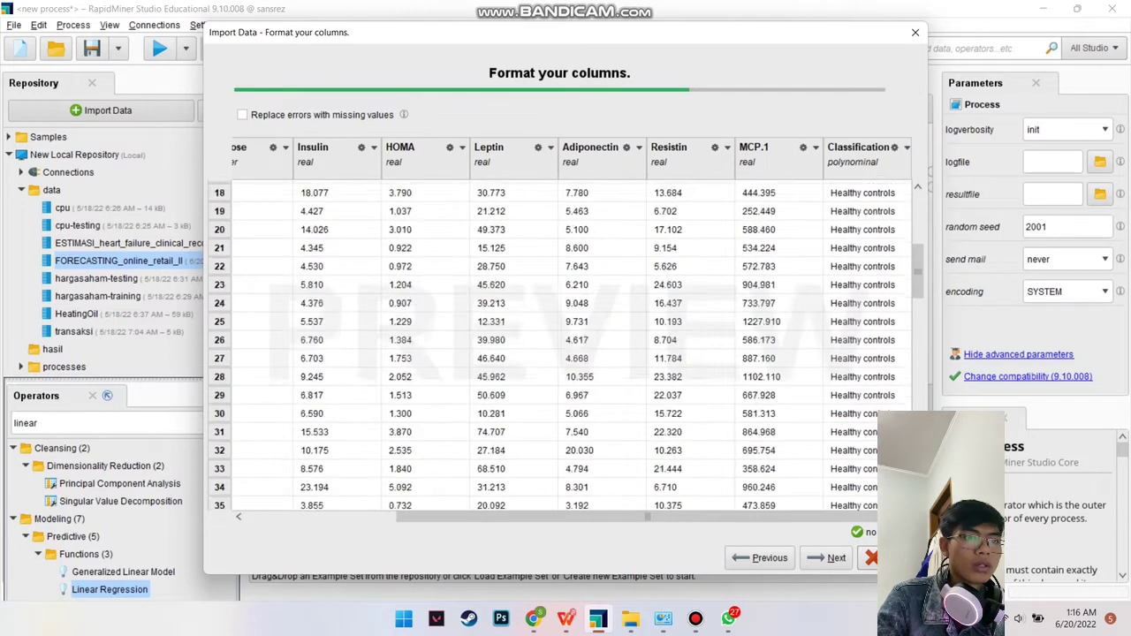
scroll(565, 345, down, 15)
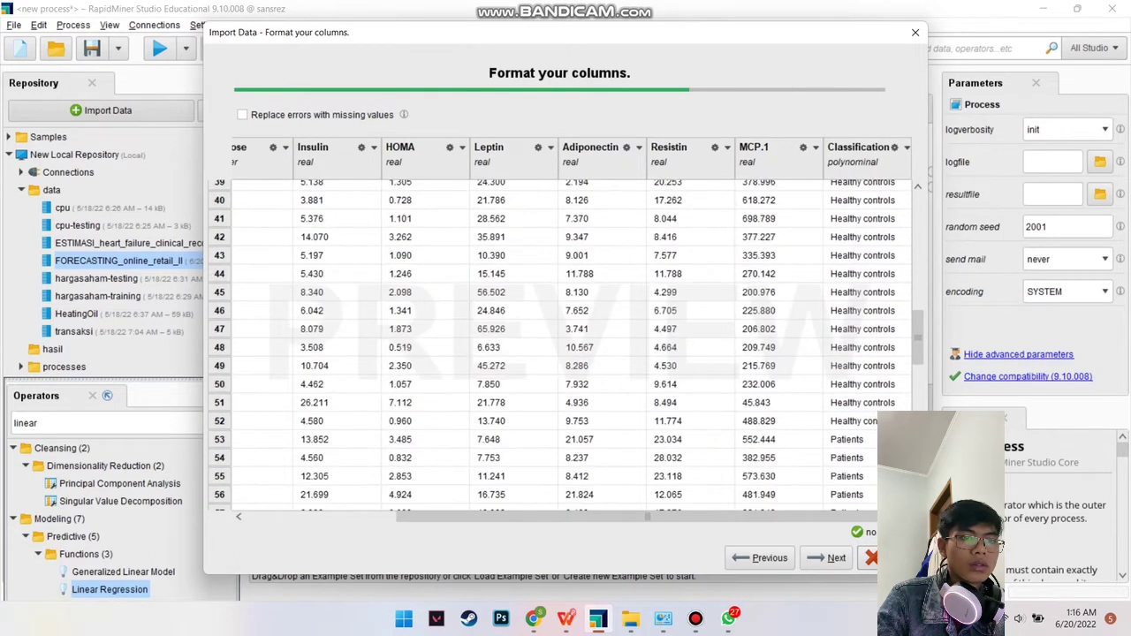
scroll(565, 344, up, 20)
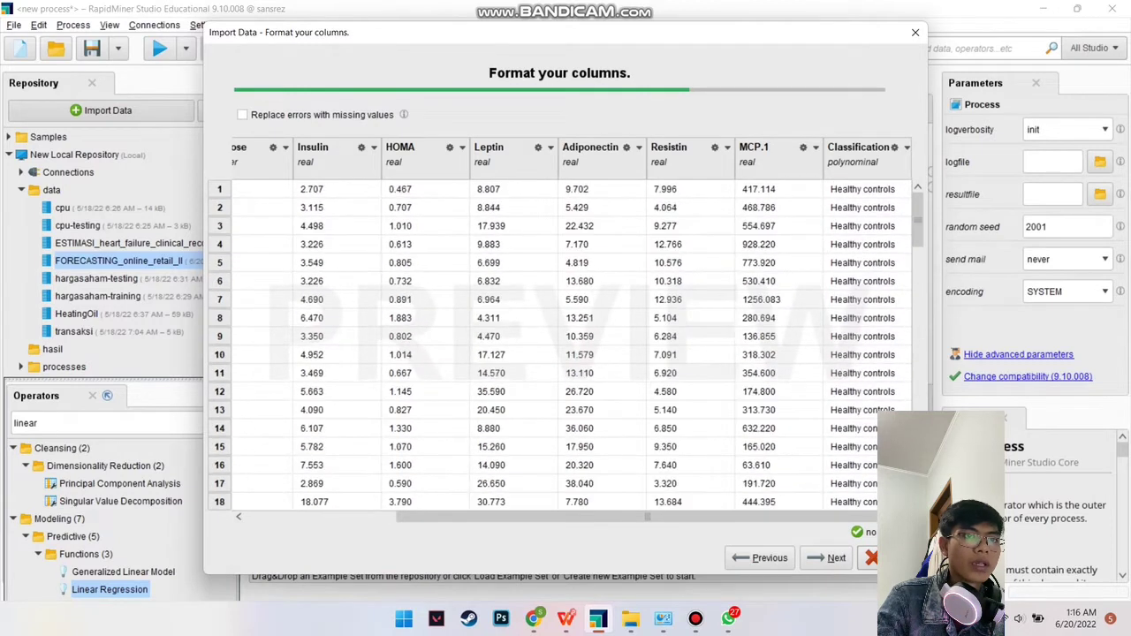
Set the Classification column's type to binominal and its role to label.
click(906, 147)
mouse_move(929, 165)
click(1018, 185)
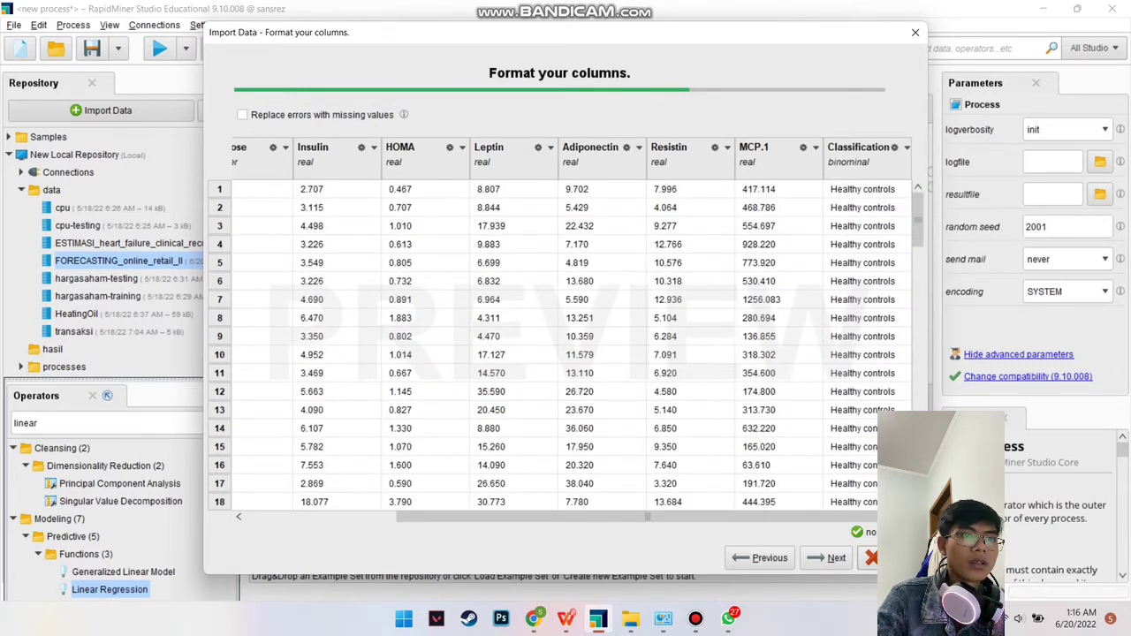
click(906, 147)
click(929, 186)
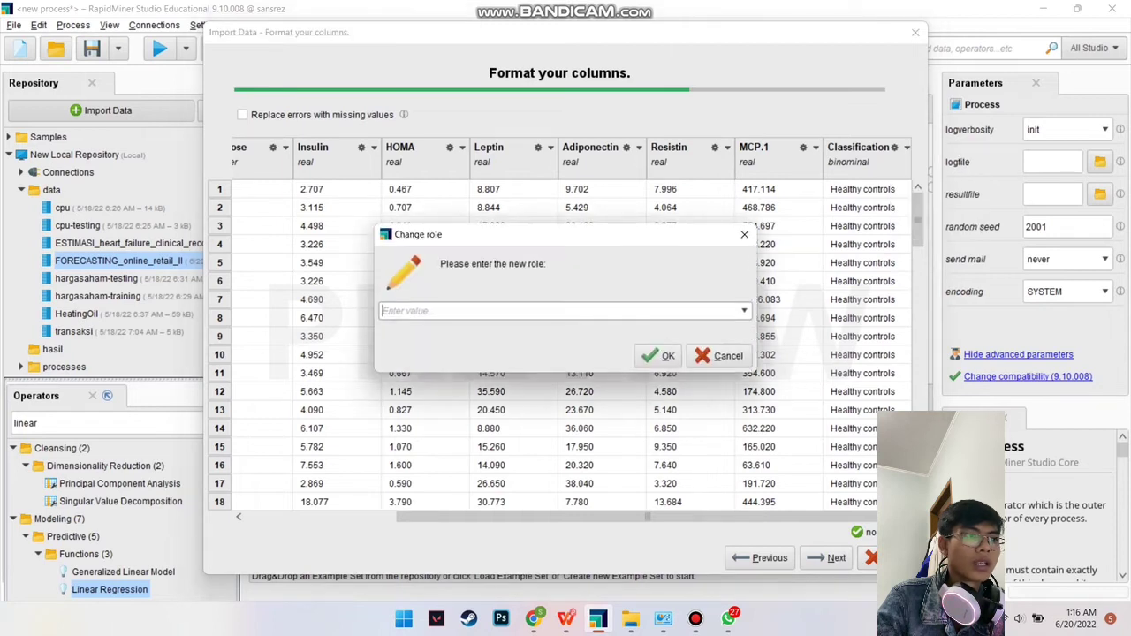
click(744, 311)
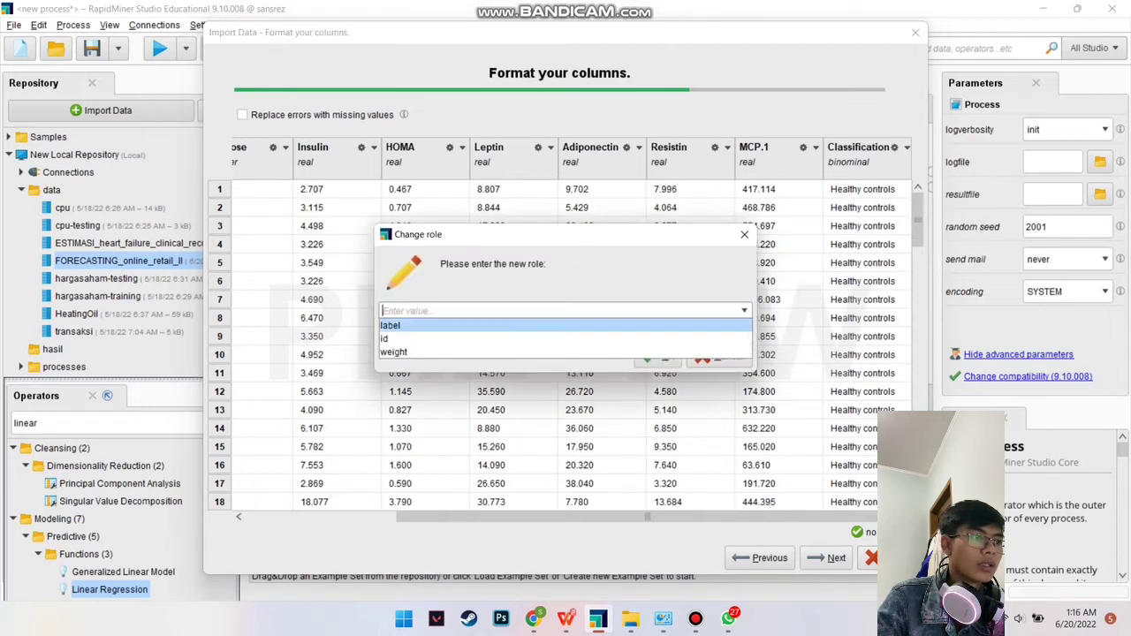
click(389, 325)
click(663, 357)
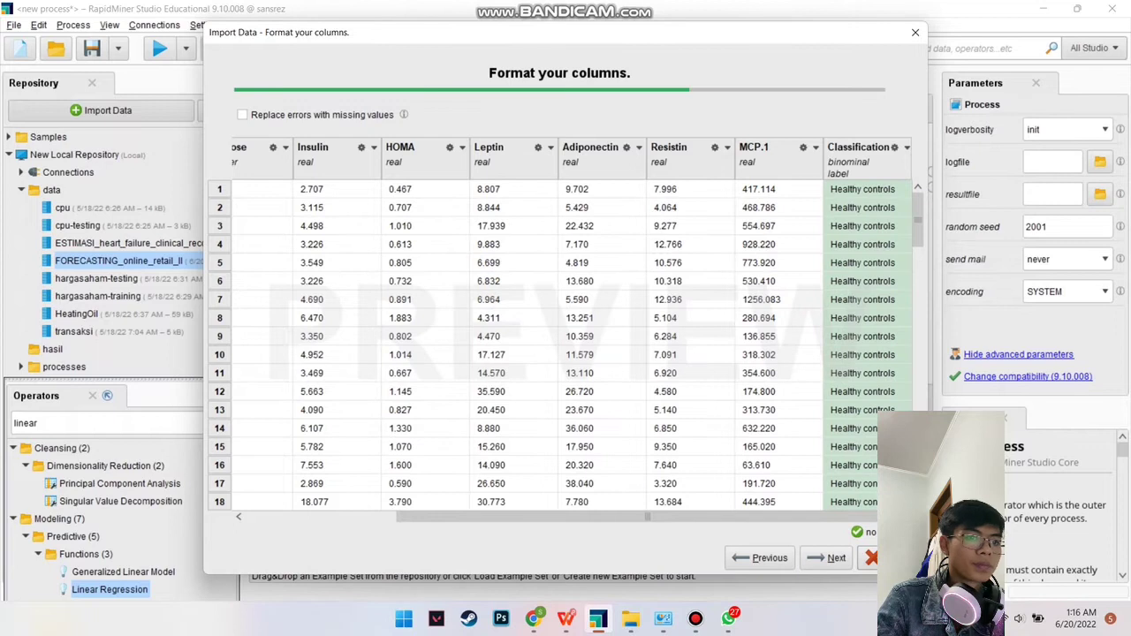
Store the imported data as KLASIFIKASI_Breast Cancer Coimbra in the repository's data folder and close the open result views.
click(830, 558)
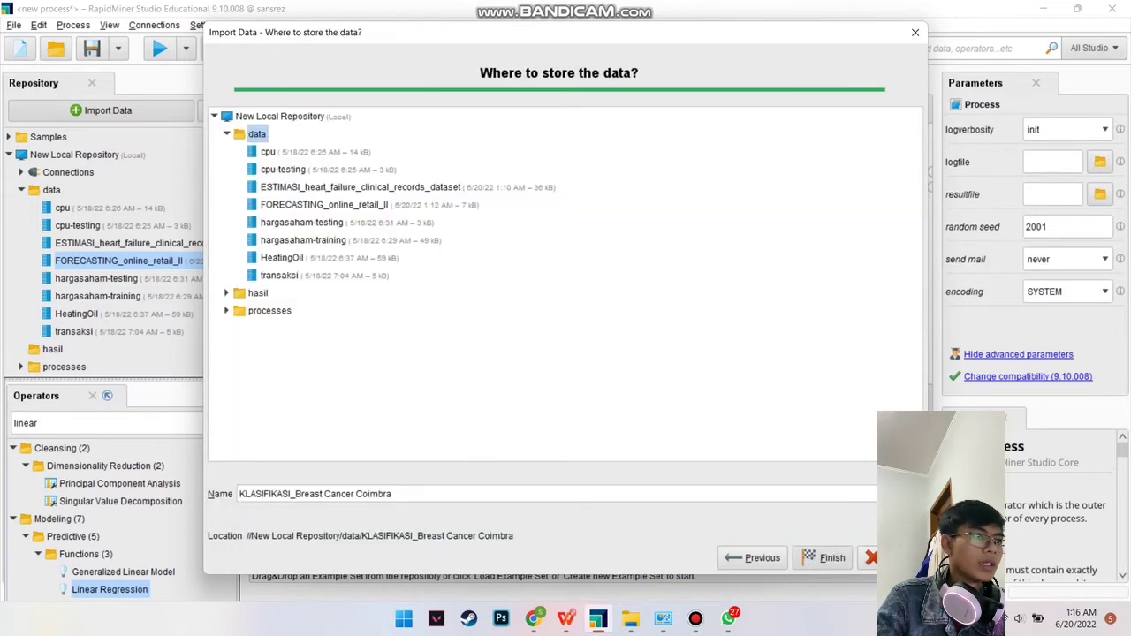
click(830, 557)
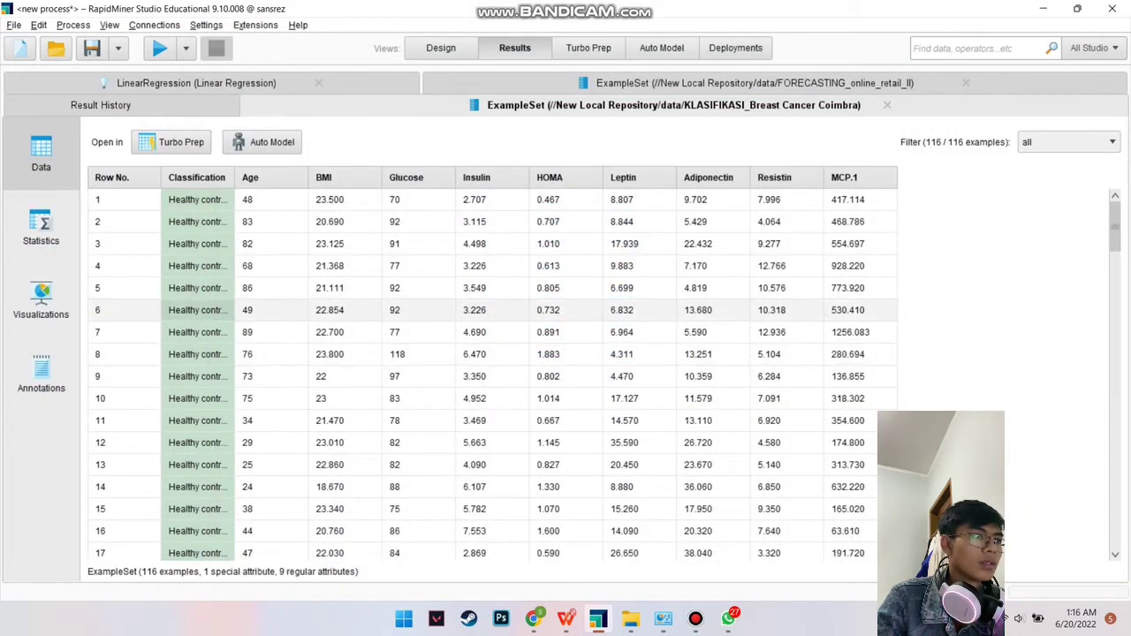
click(203, 82)
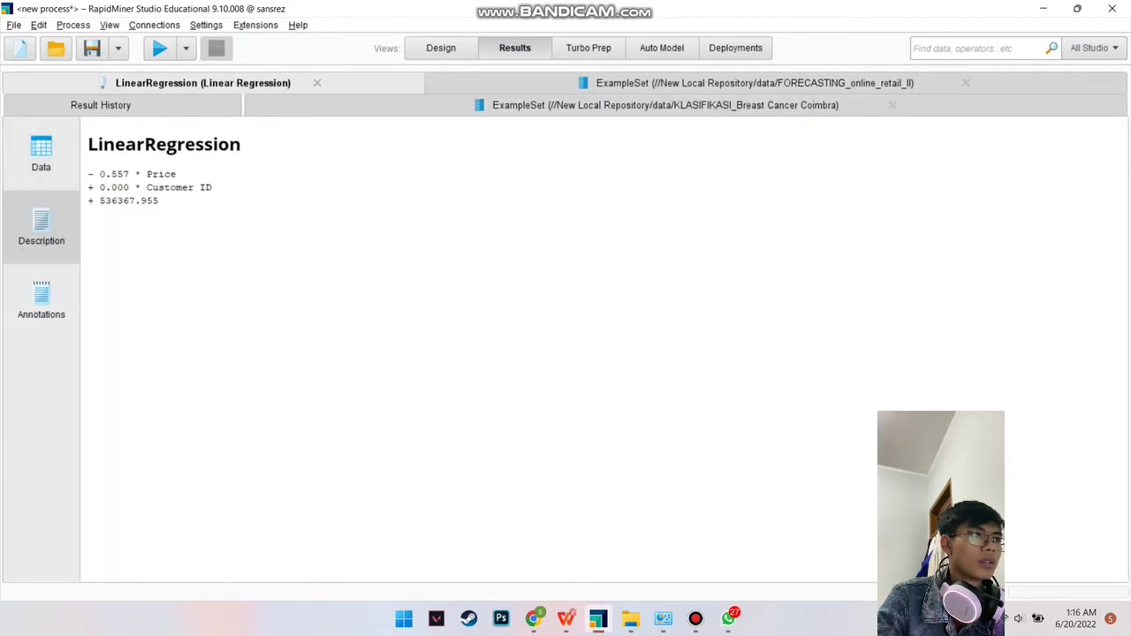
click(317, 83)
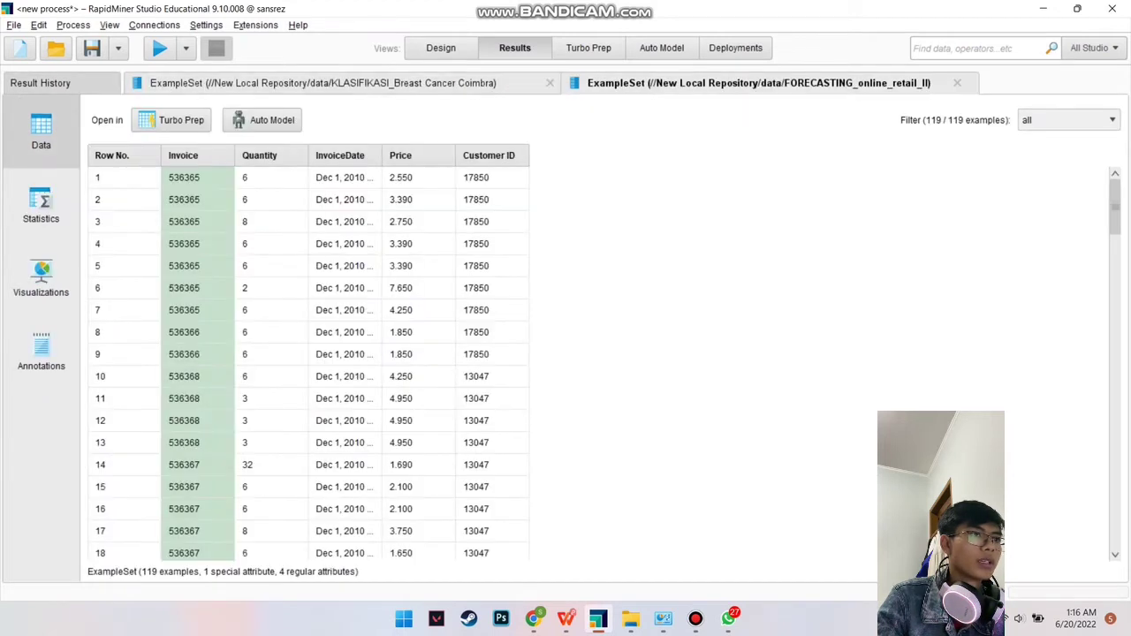
click(541, 83)
click(515, 82)
Return to the process design and add the KLASIFIKASI_Breast Cancer Coimbra dataset to the empty process.
click(441, 48)
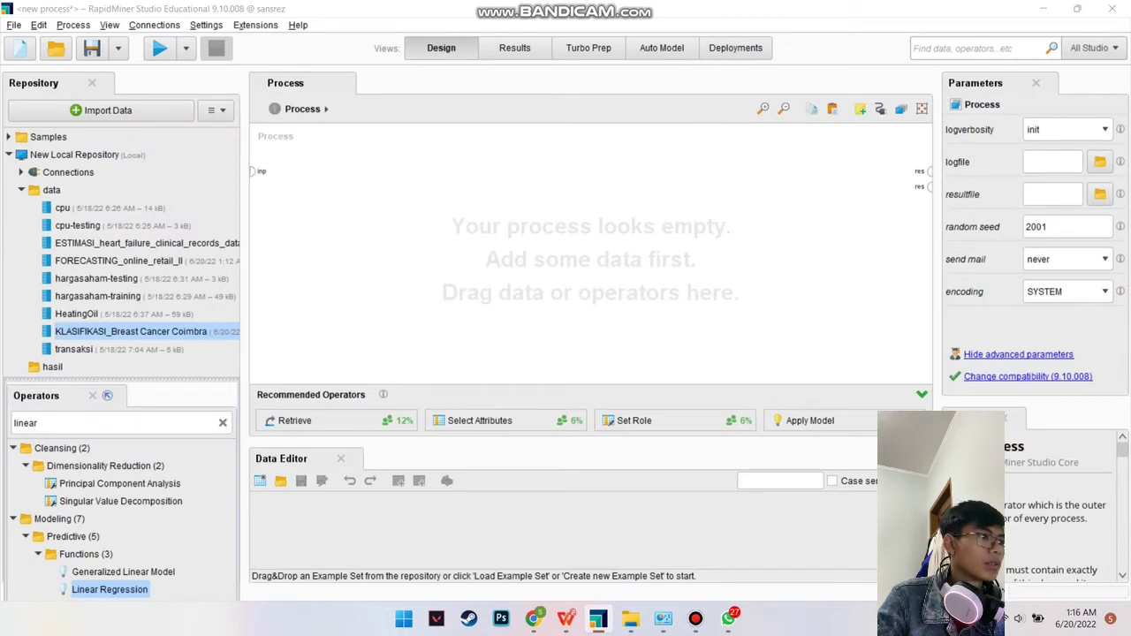
drag(131, 332, 366, 181)
click(477, 247)
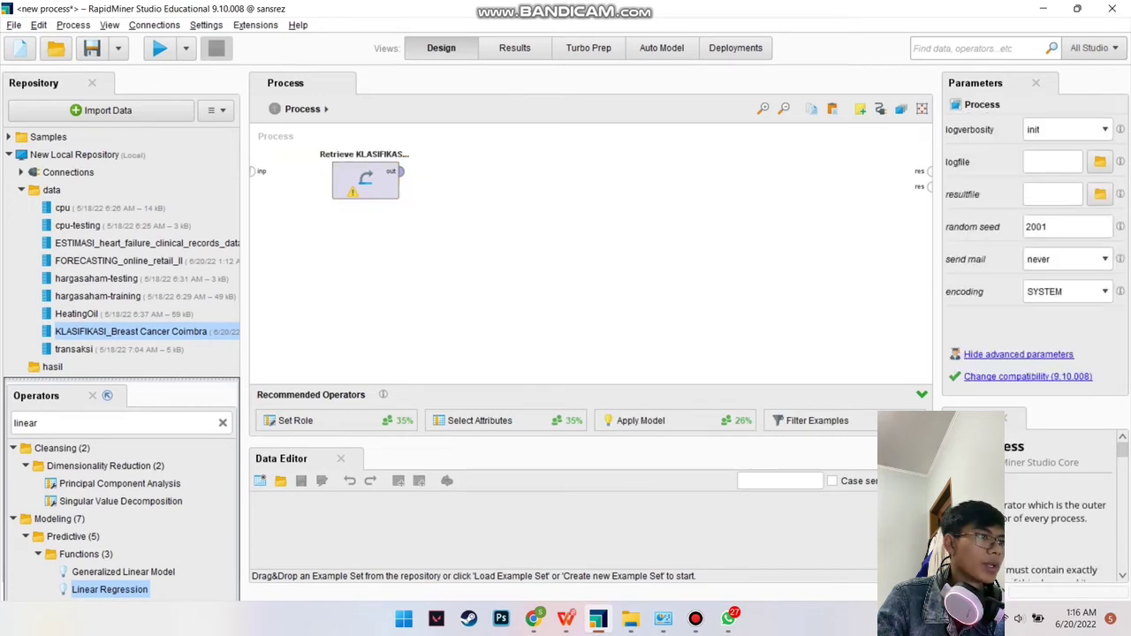
Search the operators for "tree" and place a Decision Tree operator beside the breast cancer dataset.
click(222, 423)
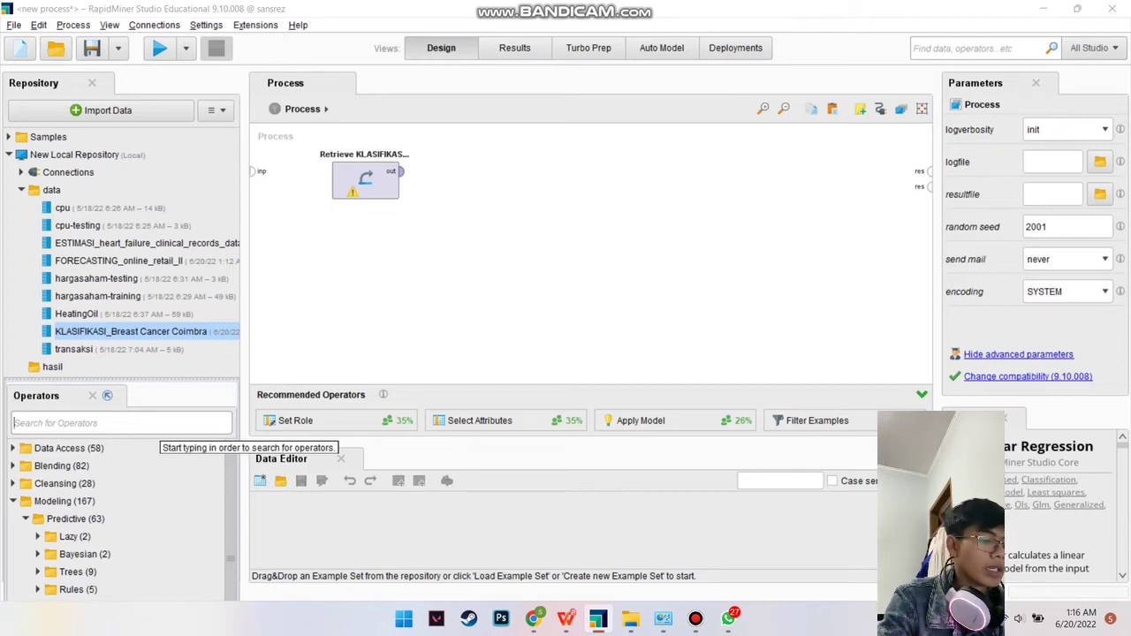
text(de)
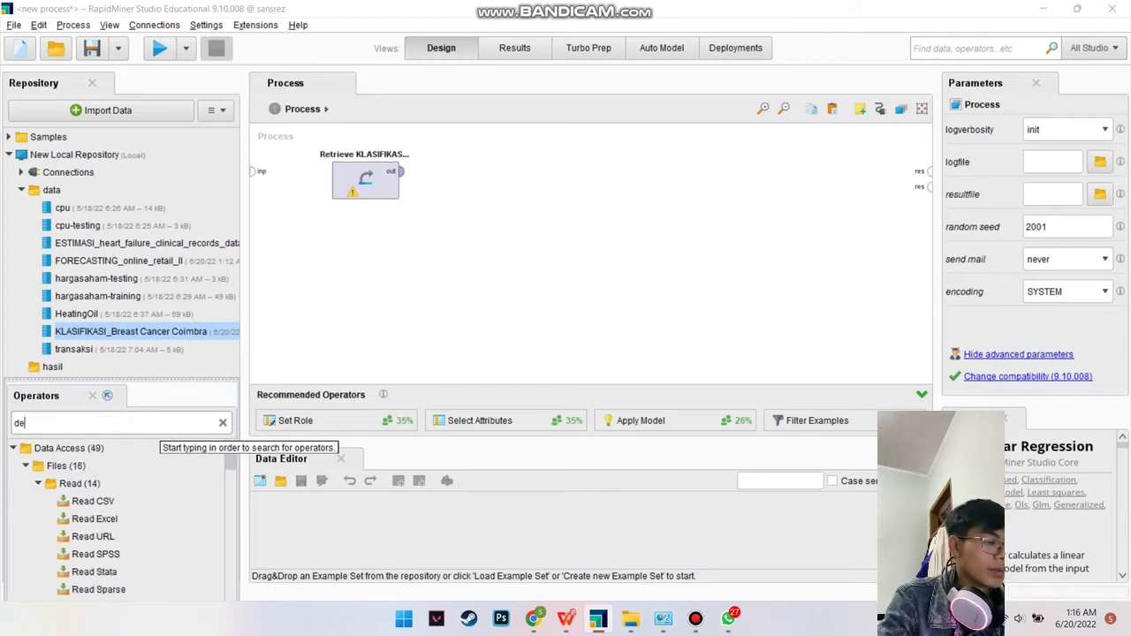
text(cissi)
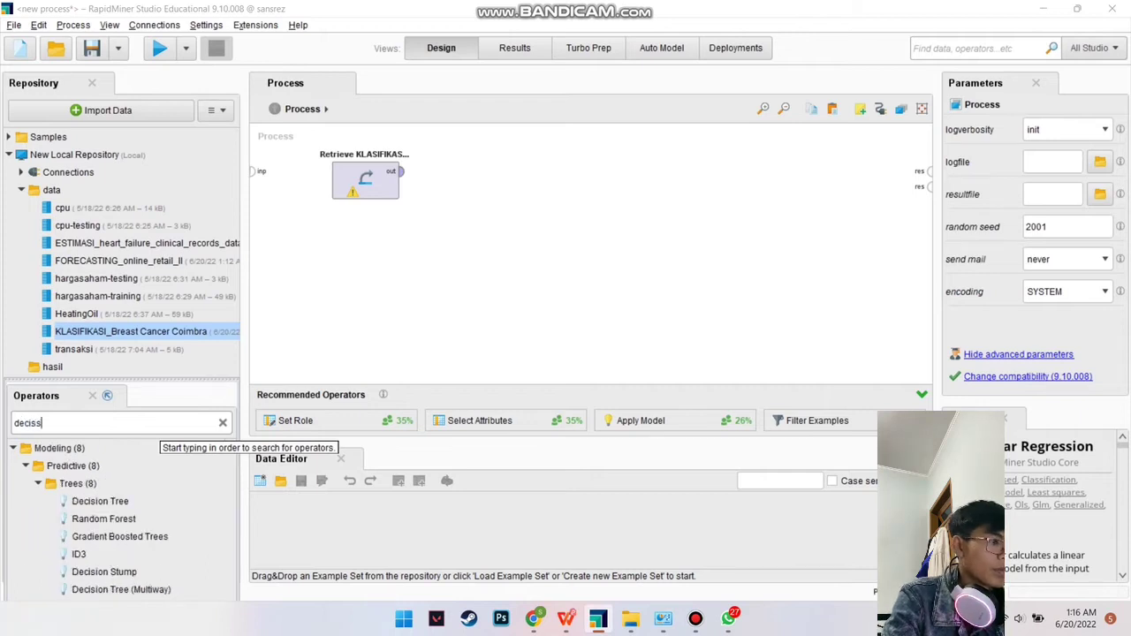
key(BackSpace)
key(BackSpace)
key(BackSpace)
key(BackSpace)
key(BackSpace)
key(BackSpace)
key(BackSpace)
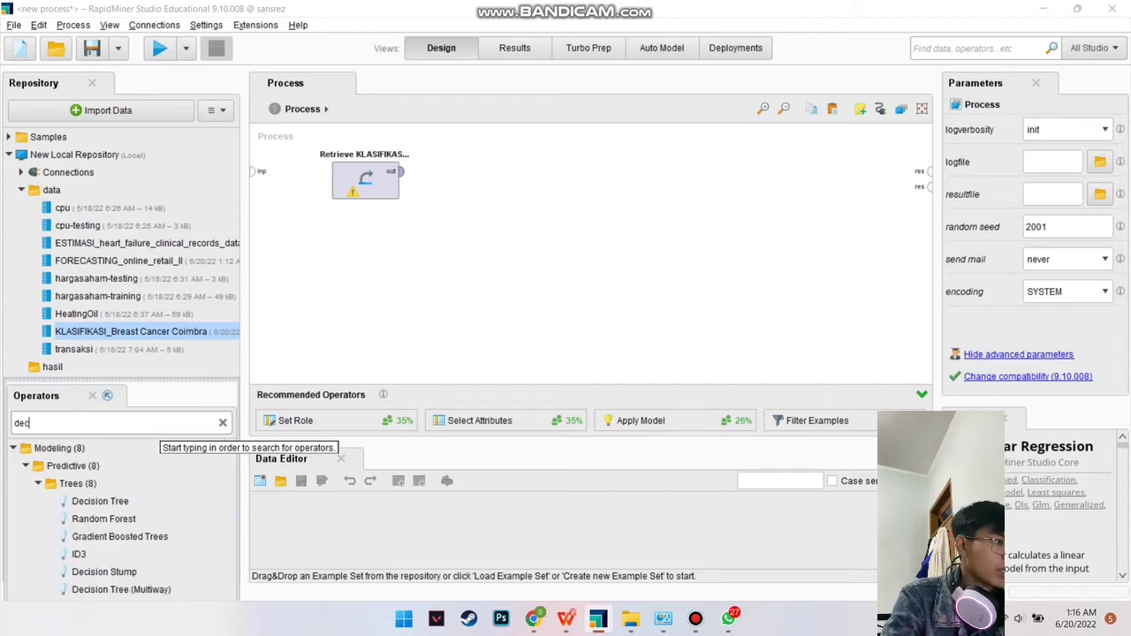
text(tree)
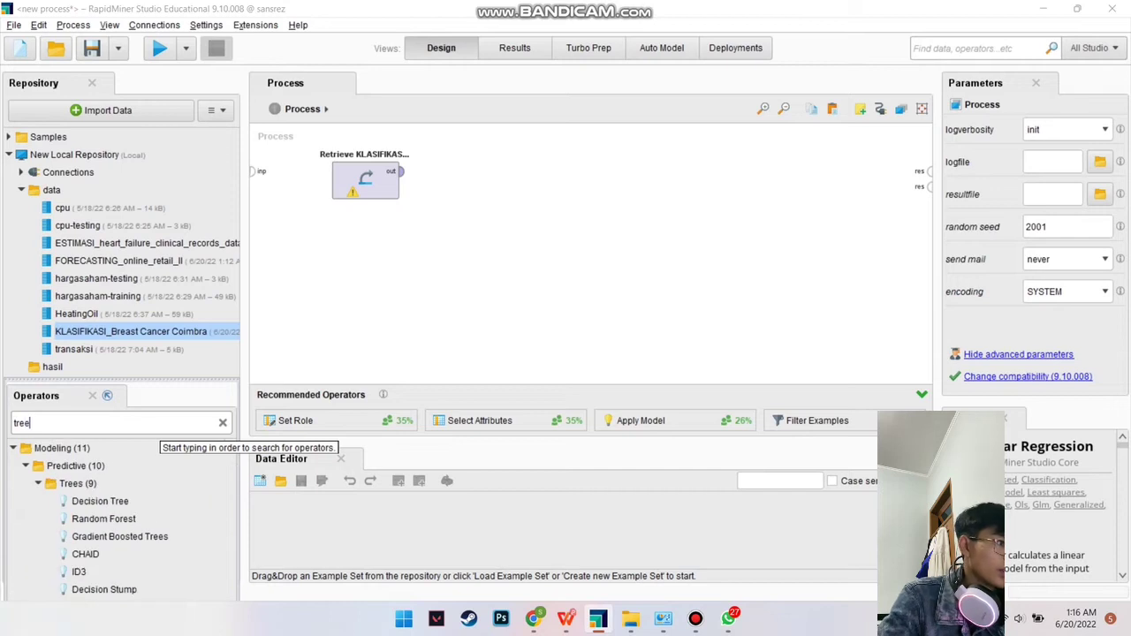
click(100, 501)
drag(99, 501, 512, 190)
Connect the dataset to the Decision Tree's training input and its model output to the process result, and run the process.
drag(401, 171, 477, 170)
drag(549, 171, 924, 170)
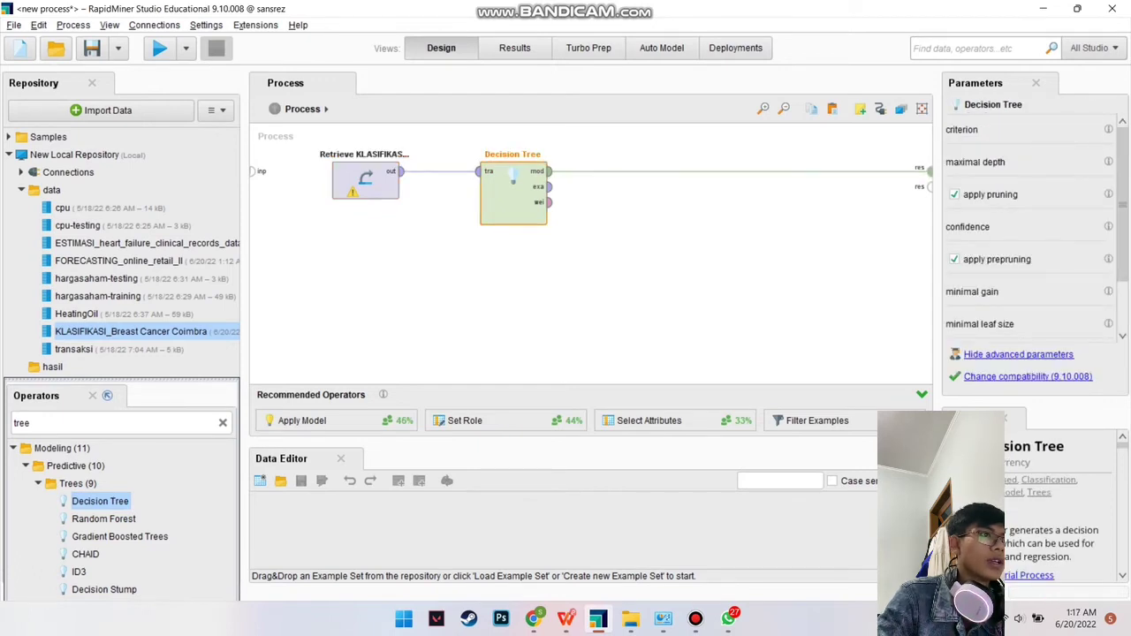
key(F11)
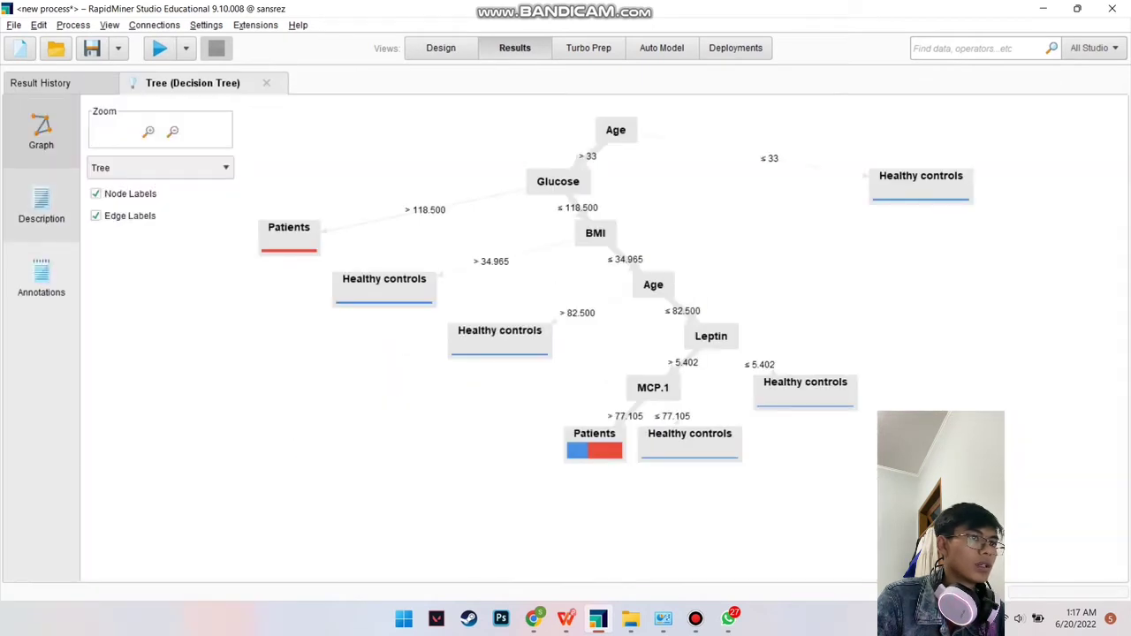
Examine the branches and leaves in the decision tree's graph.
scroll(565, 191, down, 2)
scroll(565, 191, up, 5)
scroll(565, 191, down, 5)
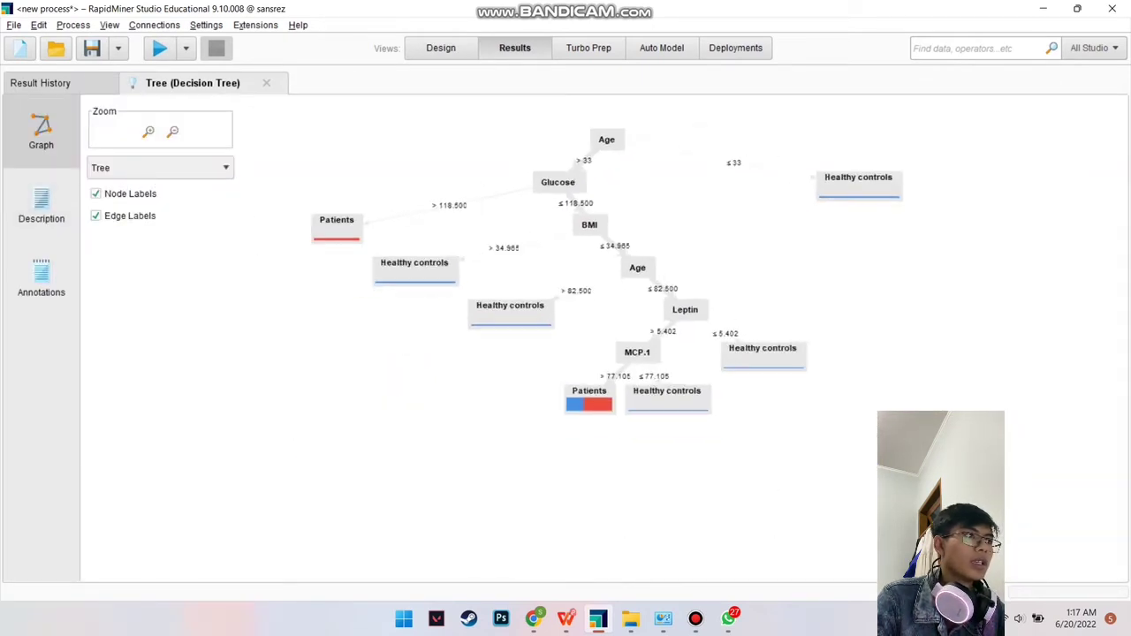
drag(530, 265, 511, 288)
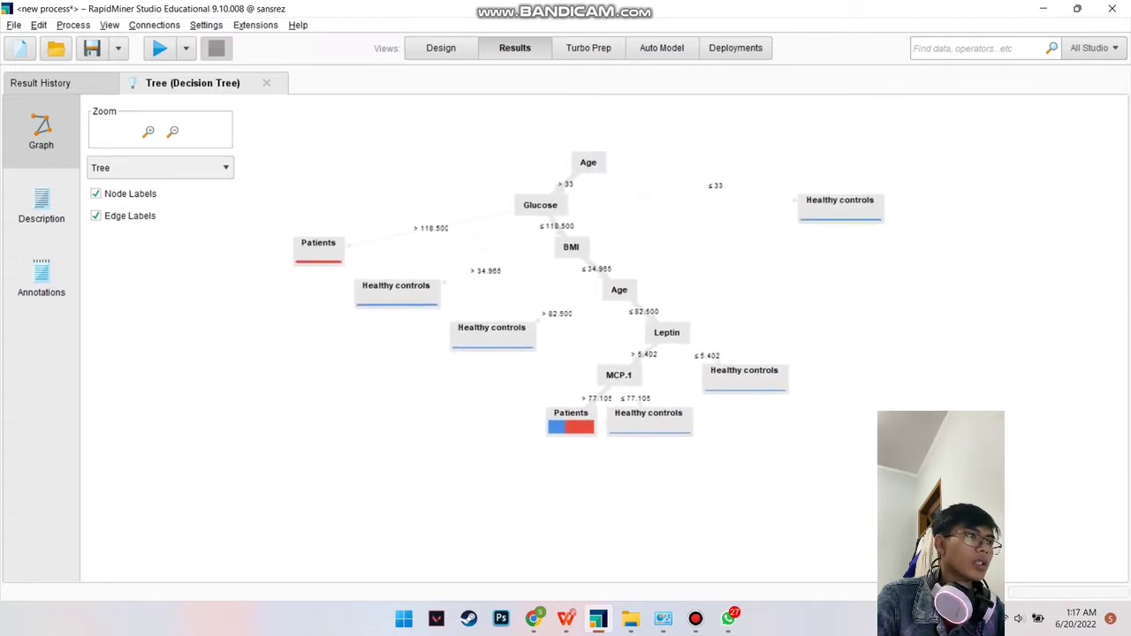
mouse_move(541, 206)
mouse_down()
mouse_move(516, 183)
mouse_move(535, 199)
mouse_up()
Read the written rules in the decision tree's description.
click(41, 205)
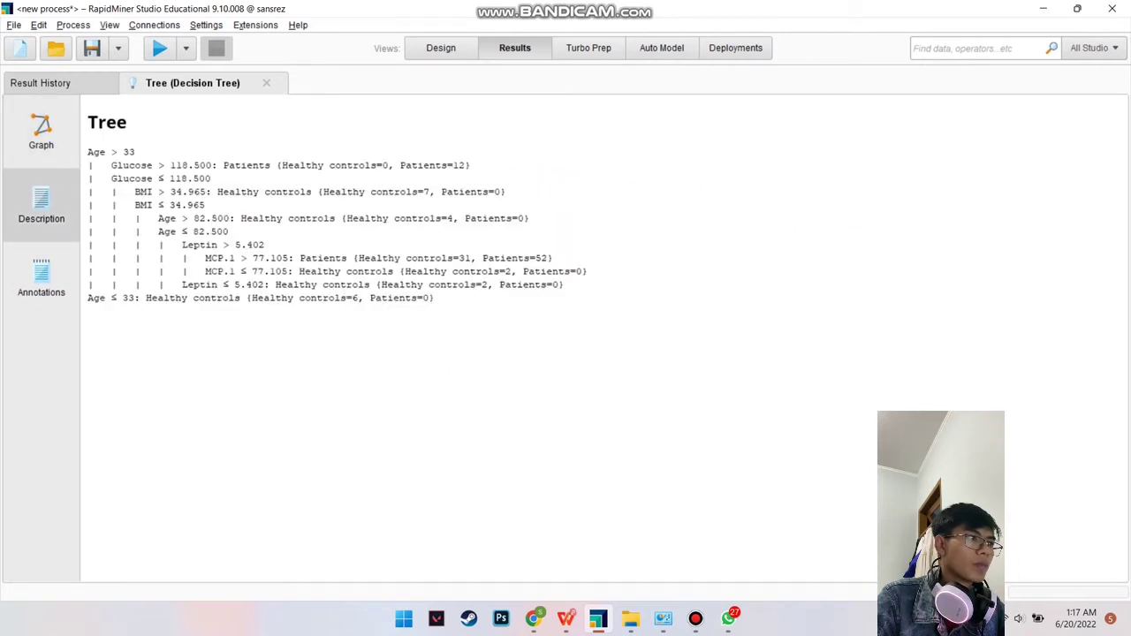
drag(437, 300, 88, 122)
drag(437, 304, 87, 122)
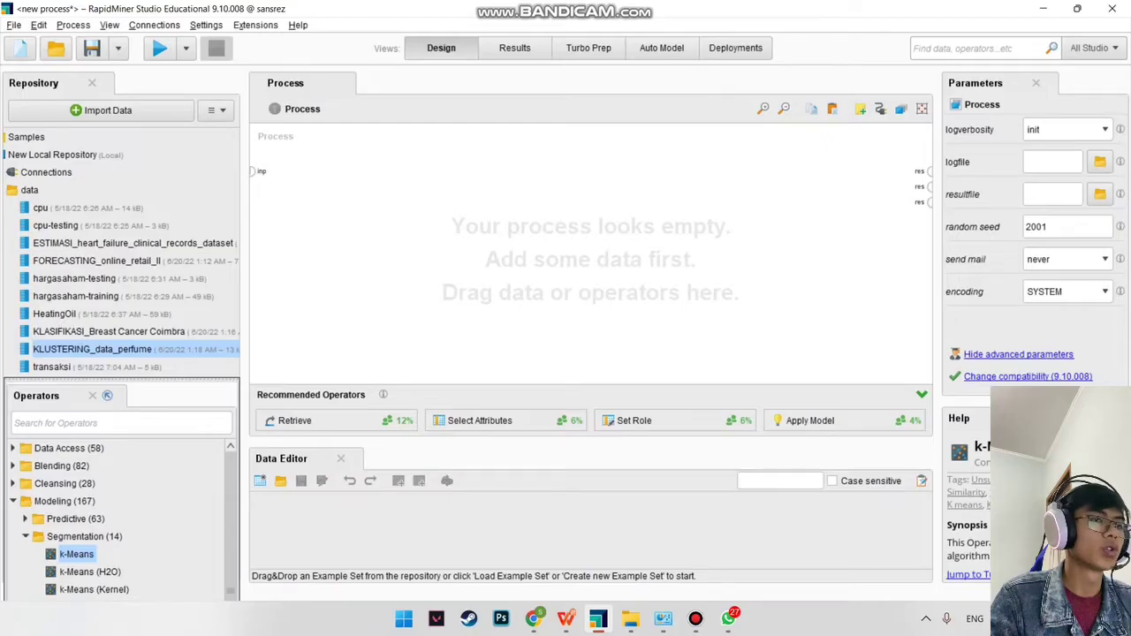
Add the KLUSTERING_data_perfume dataset to the process and place a k-Means operator beside it, searching for "kmean".
drag(92, 349, 316, 181)
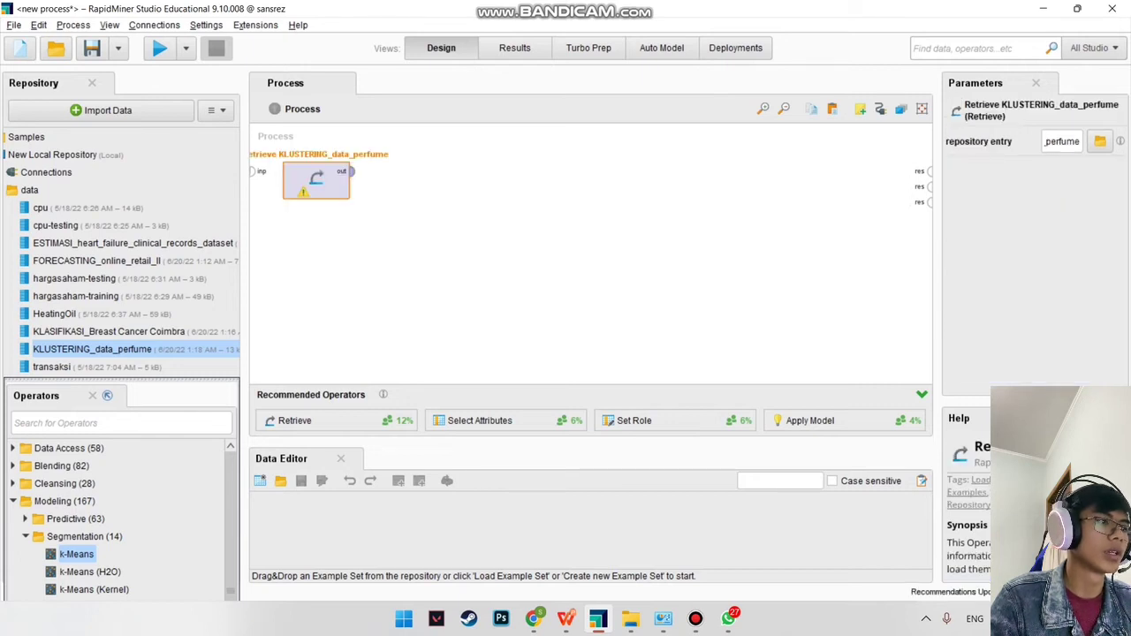
mouse_move(76, 554)
mouse_down()
mouse_move(106, 530)
mouse_move(76, 554)
mouse_up()
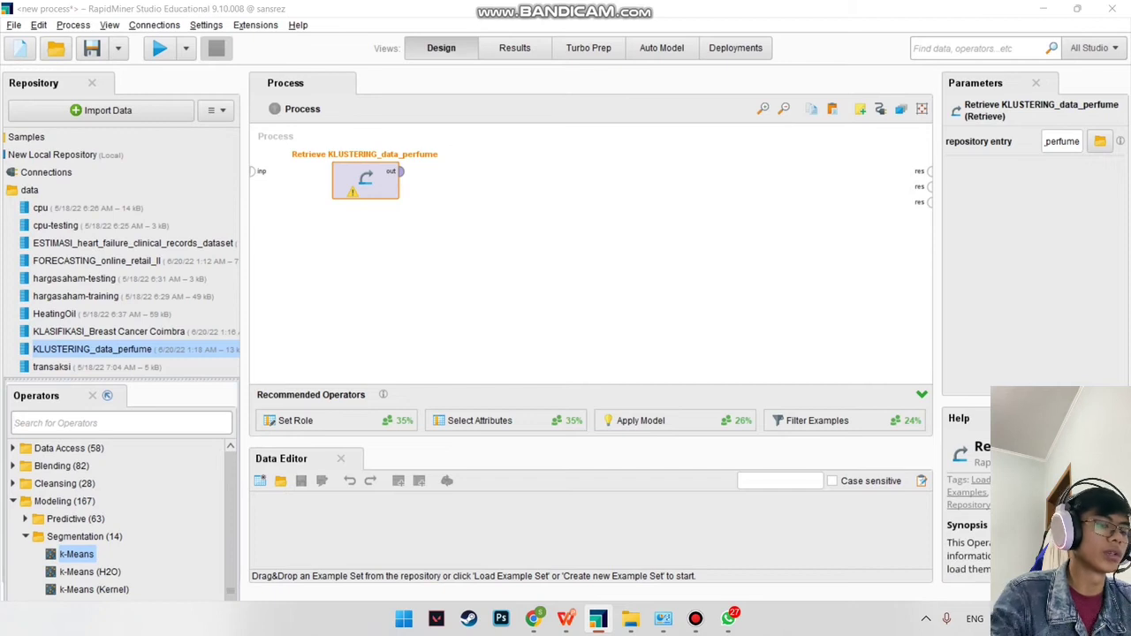
text(kmean)
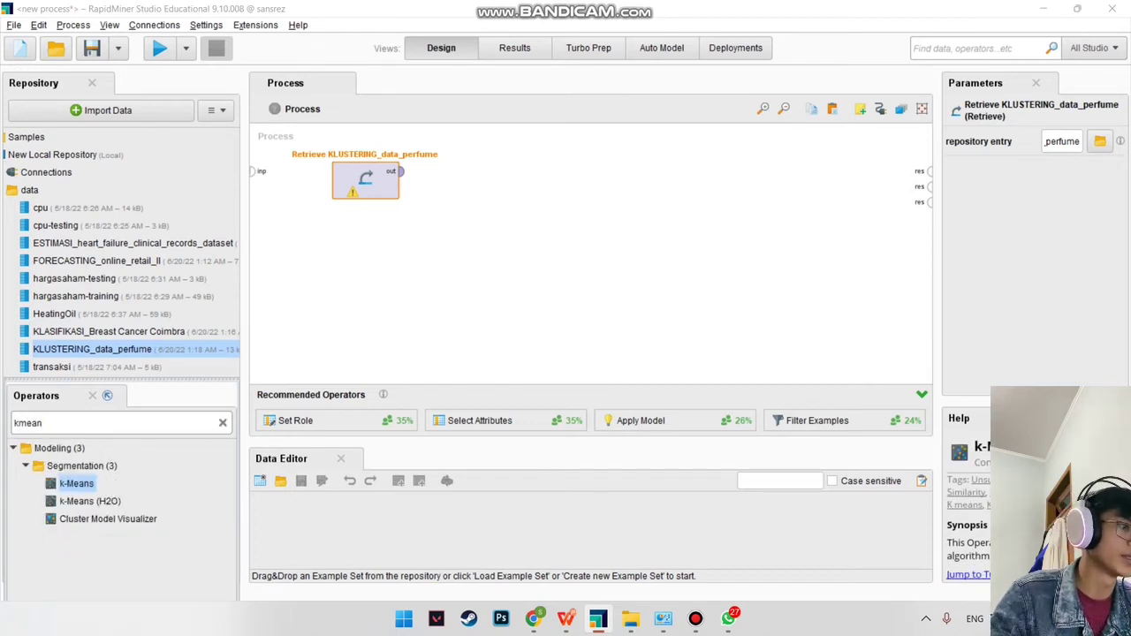
drag(76, 483, 562, 184)
Connect the perfume dataset to the k-Means operator and both of its cluster outputs to the process results, and run the process.
drag(400, 171, 528, 172)
drag(598, 171, 923, 167)
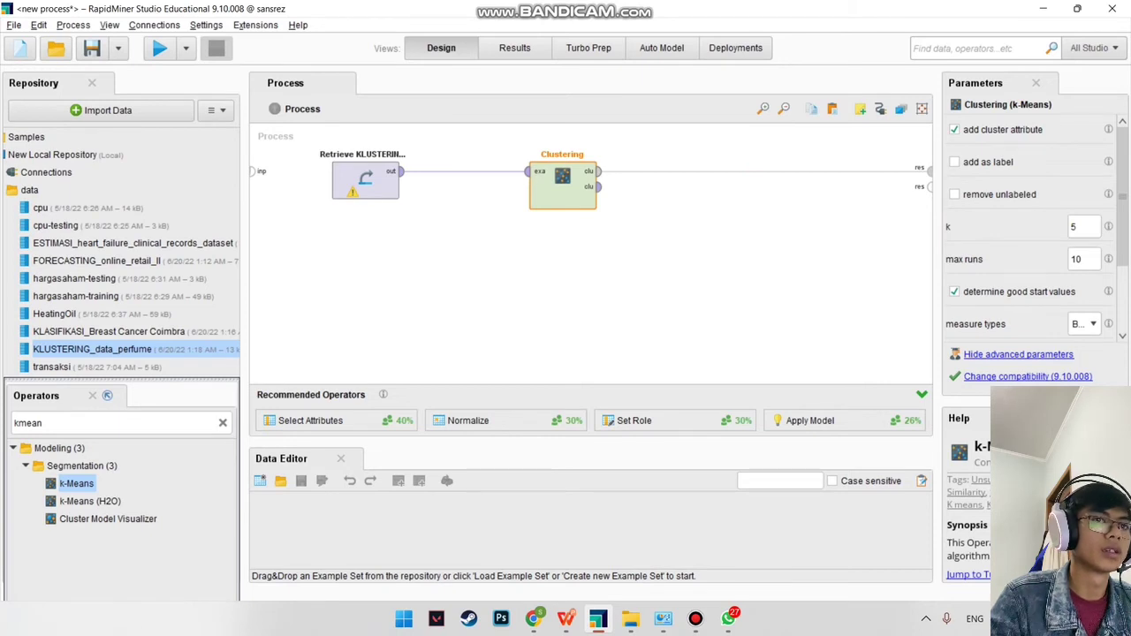
drag(598, 186, 867, 184)
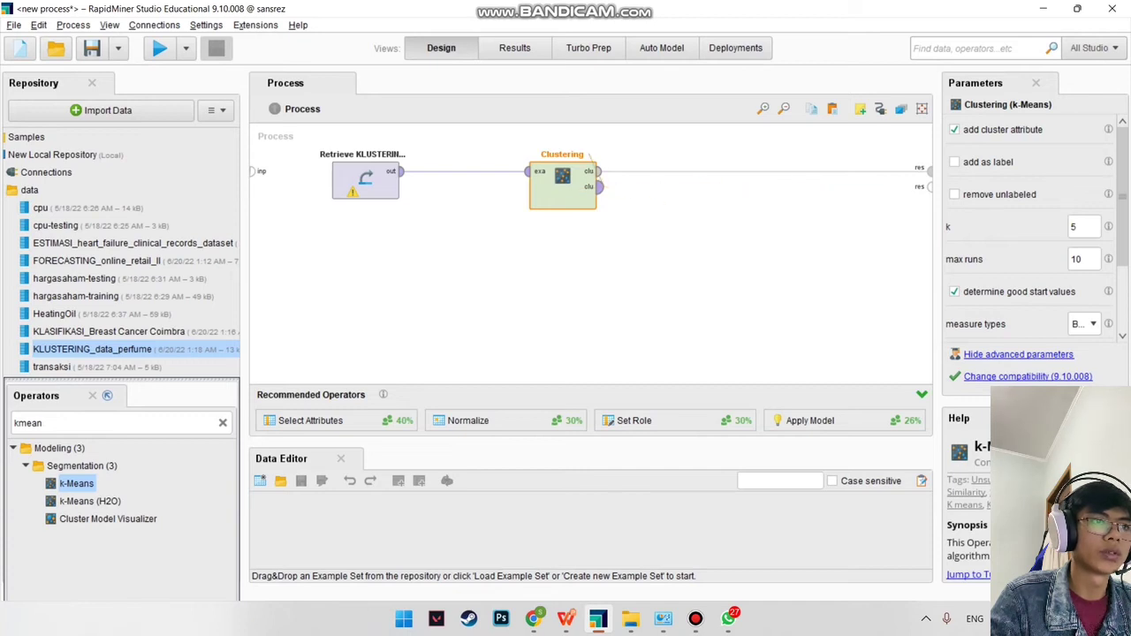
drag(598, 186, 918, 183)
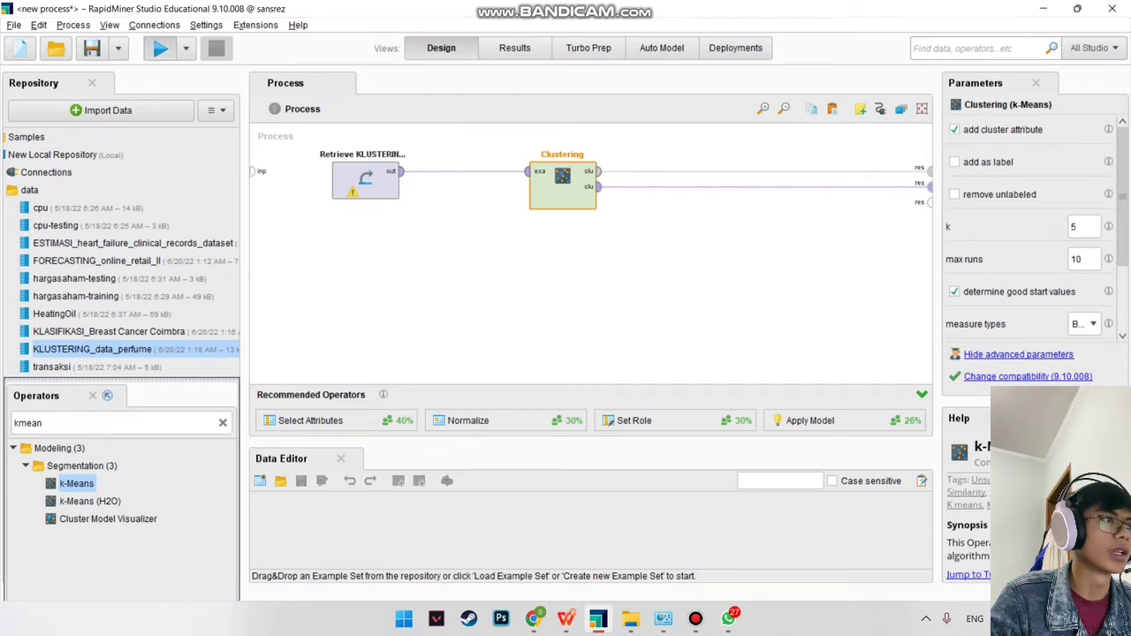
key(F11)
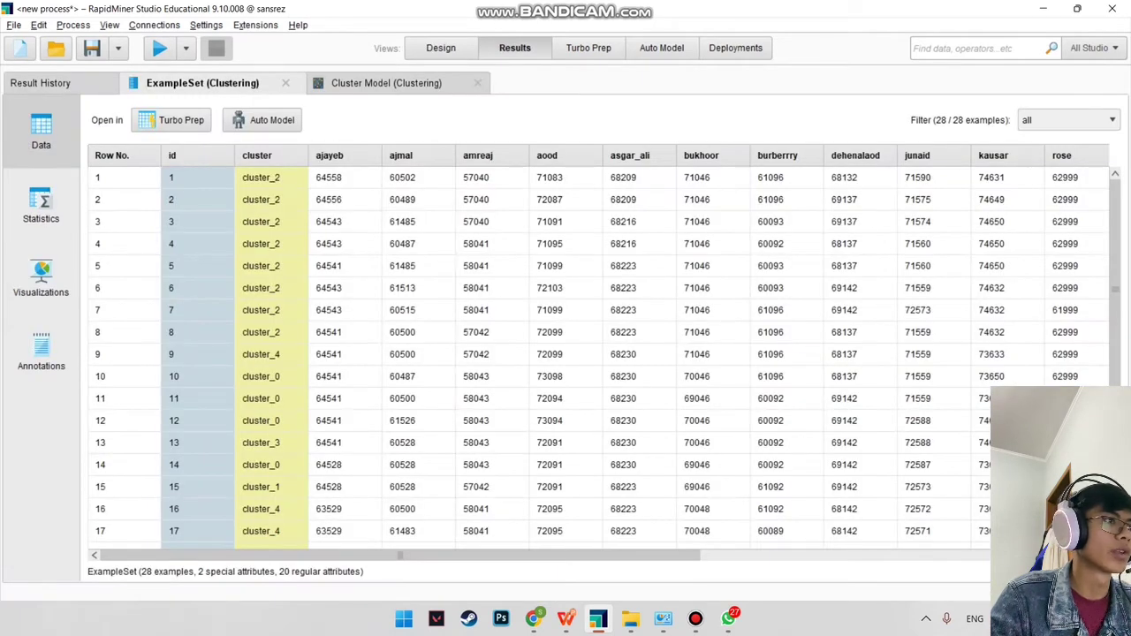
Review the number of items per cluster in the cluster model's description and look at its graph.
click(386, 83)
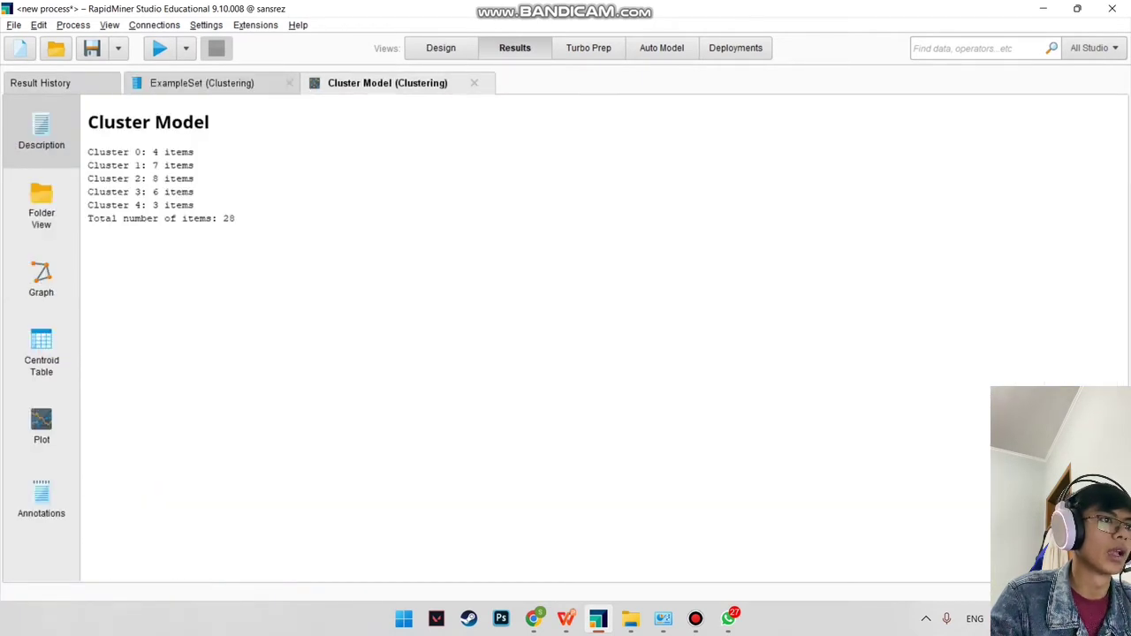
drag(235, 218, 89, 122)
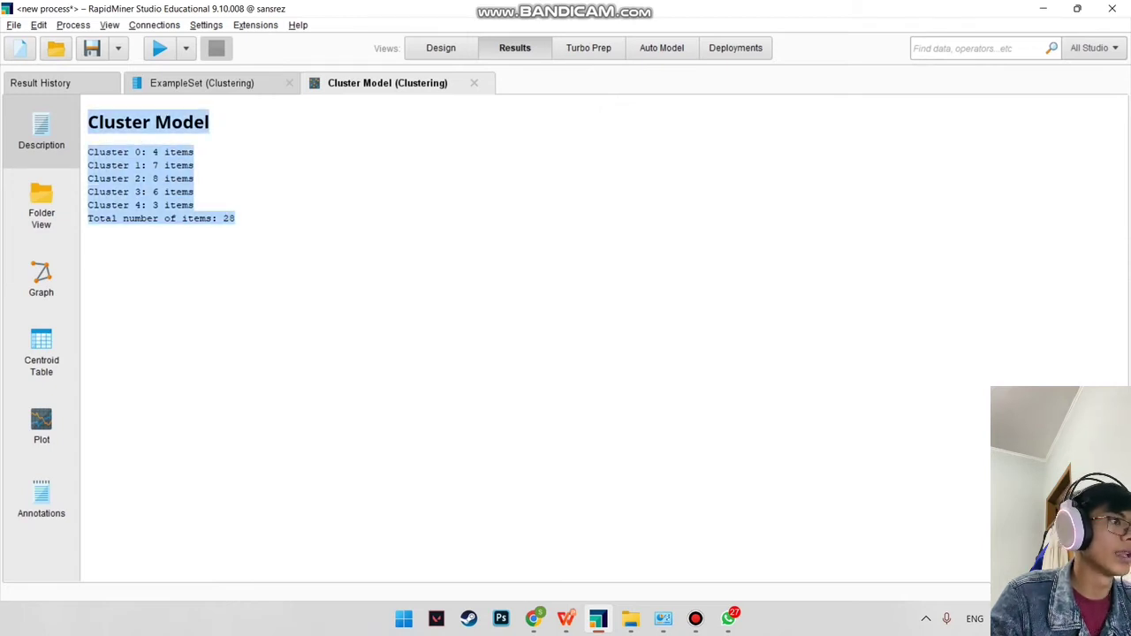
click(265, 224)
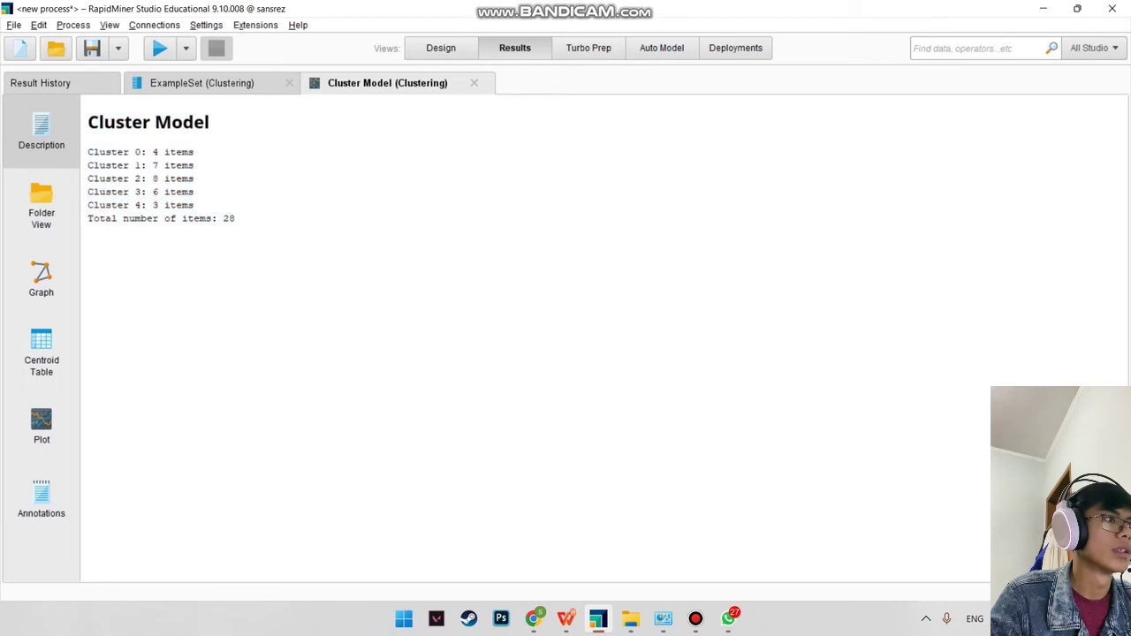
drag(235, 218, 88, 122)
click(265, 224)
drag(235, 218, 88, 152)
click(41, 279)
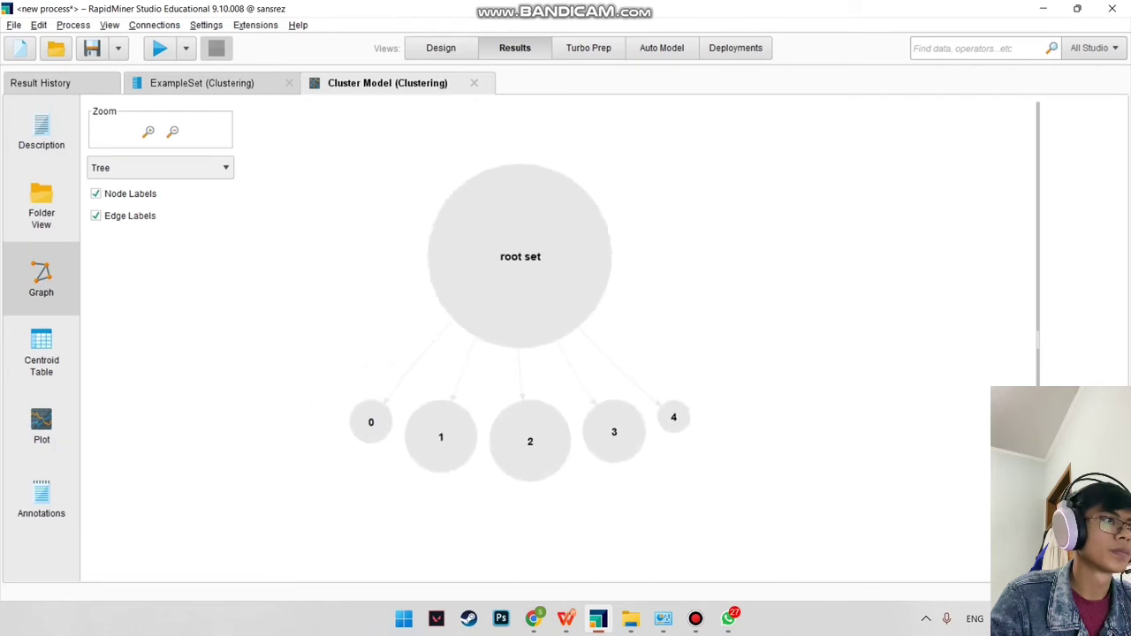
Visualize the clustered example set as a scatter plot, trying burberrry and cluster as the X-axis column and settling on constrected.
click(201, 82)
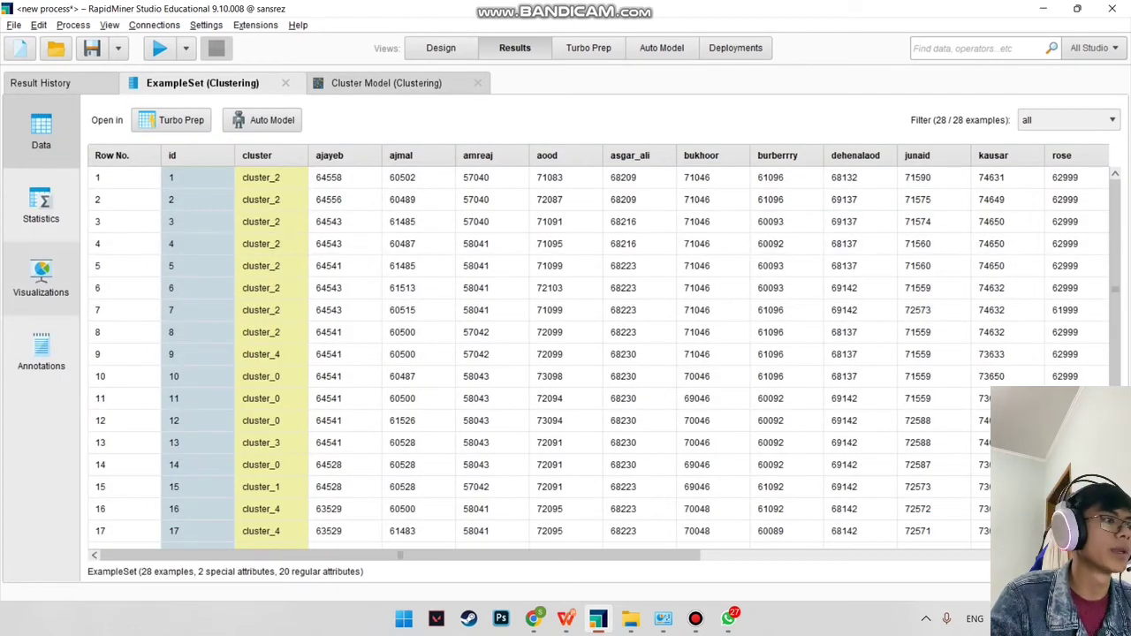
click(41, 278)
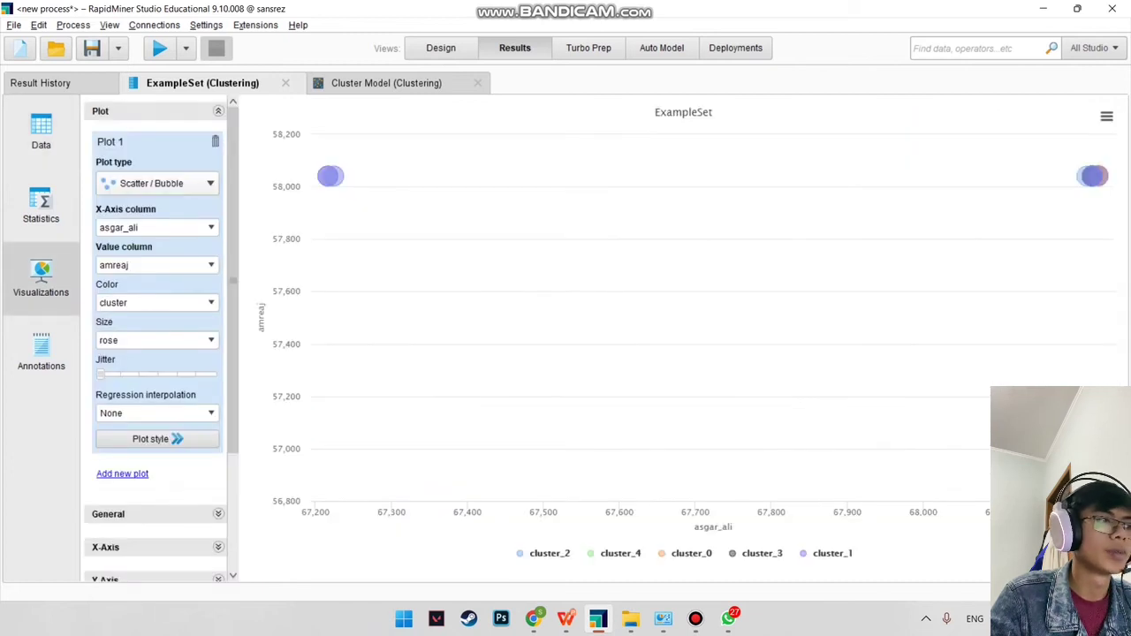
click(156, 227)
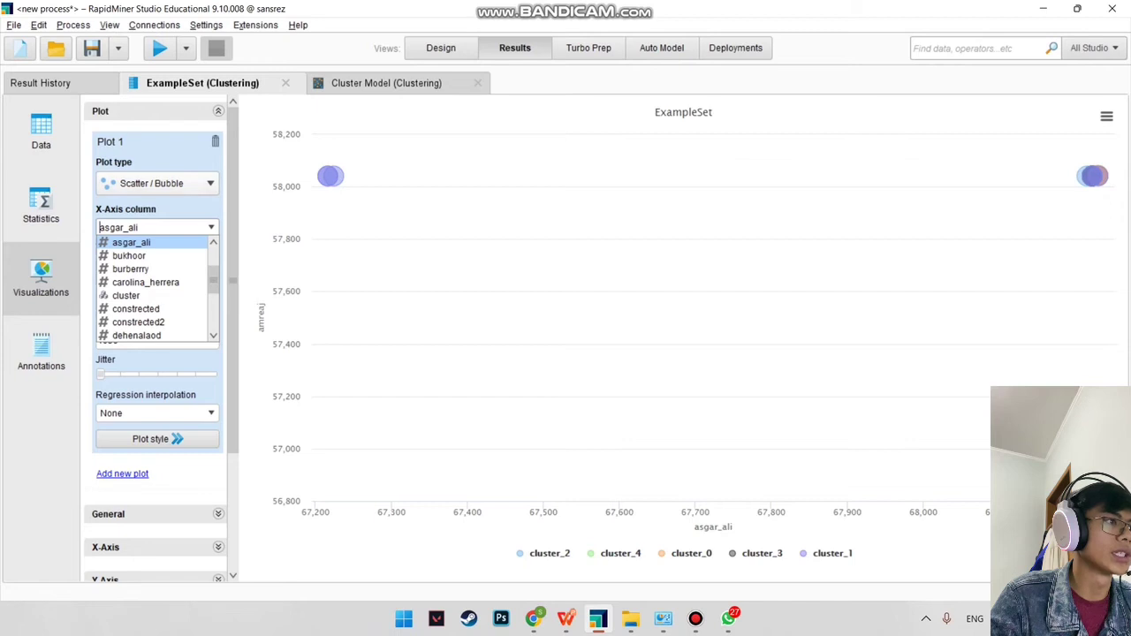
click(157, 184)
click(157, 183)
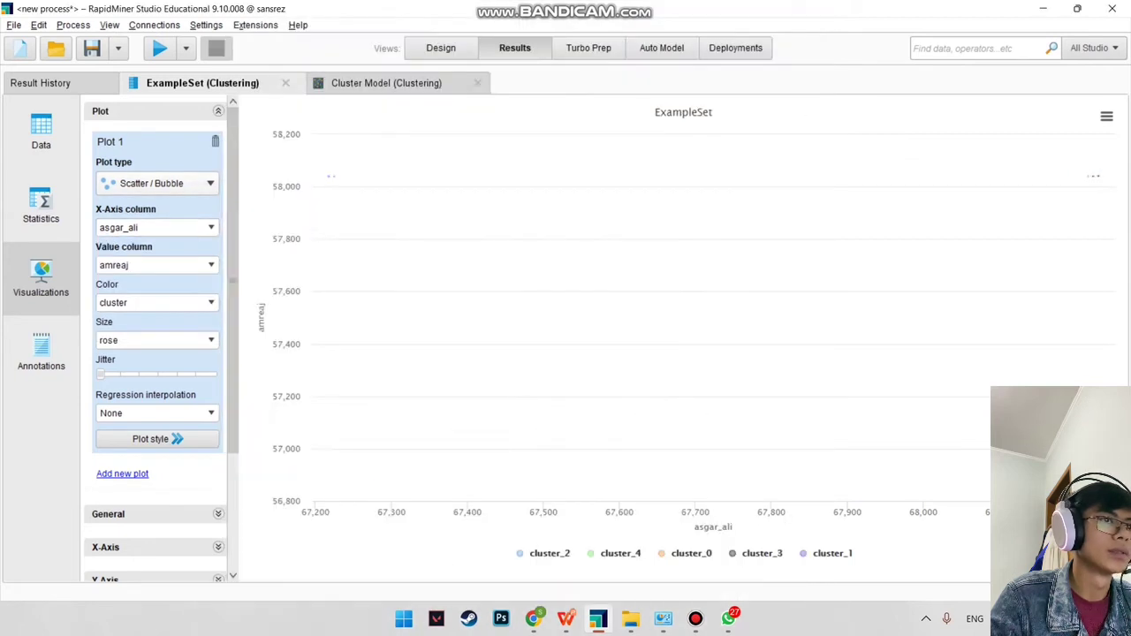
click(156, 227)
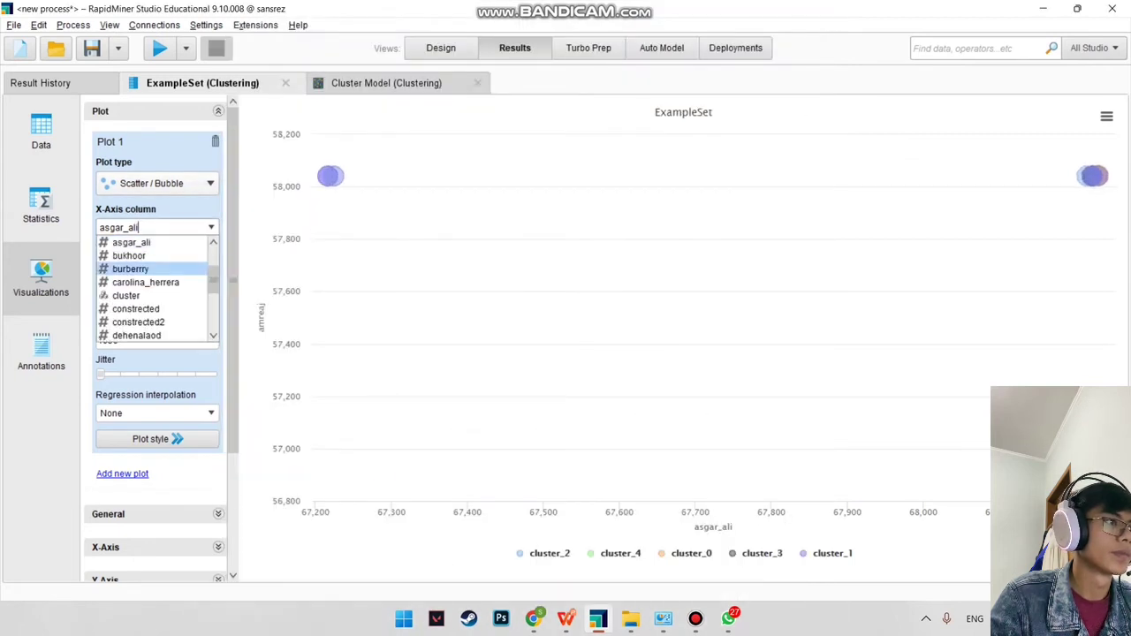
click(130, 268)
click(156, 227)
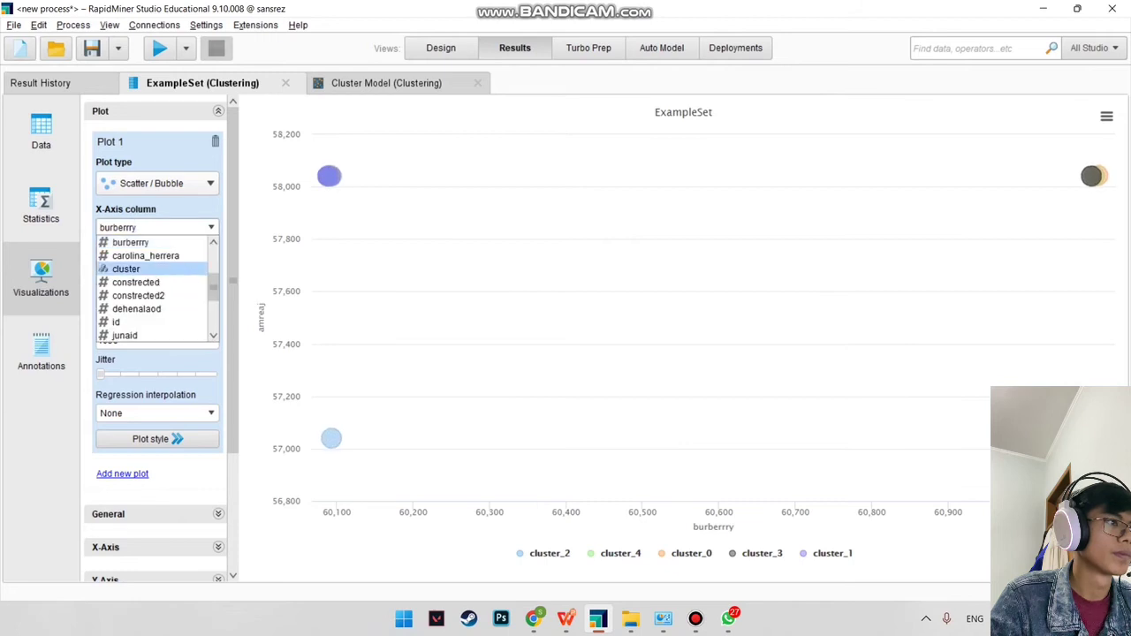
click(125, 268)
click(157, 227)
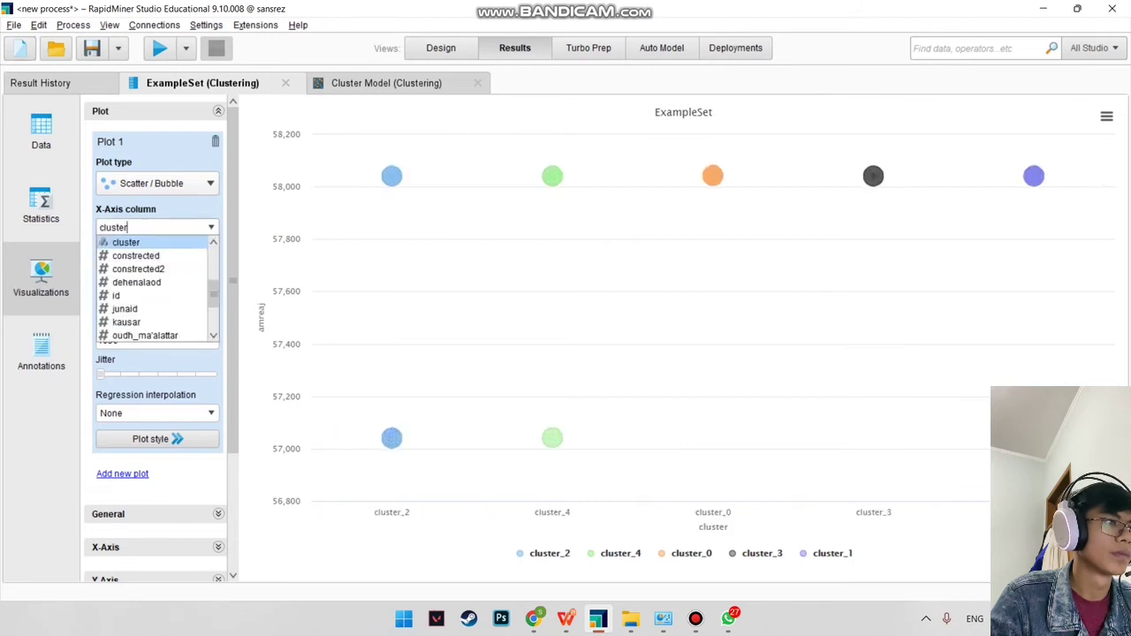
click(136, 256)
Set the cluster plot's value column to cluster and its color column to dehenalaod.
click(156, 265)
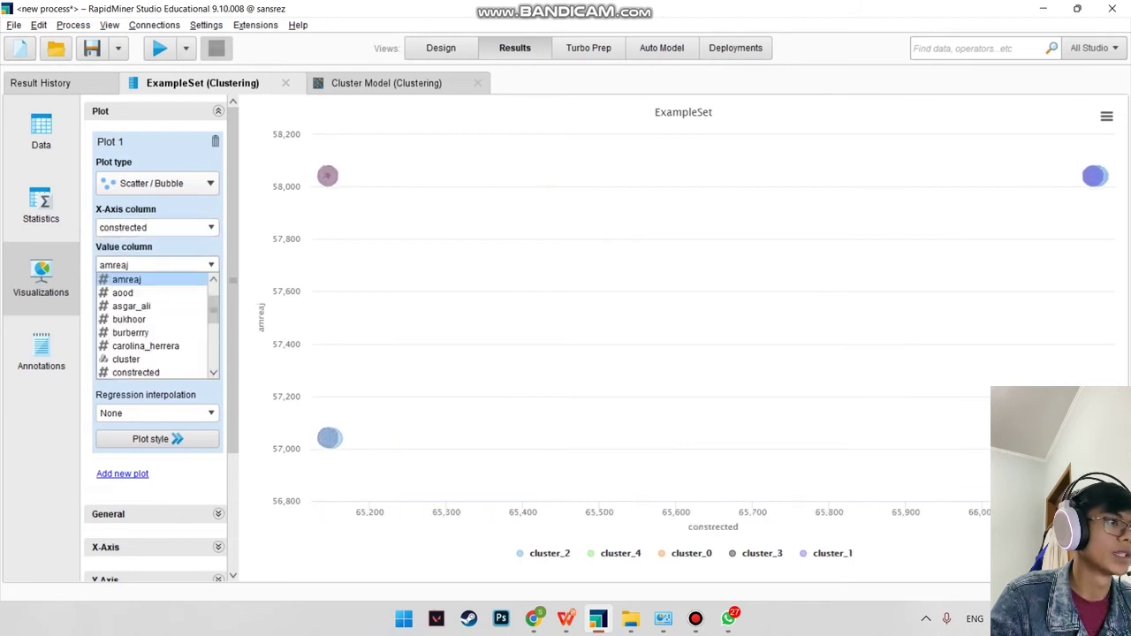
scroll(151, 305, down, 2)
click(126, 279)
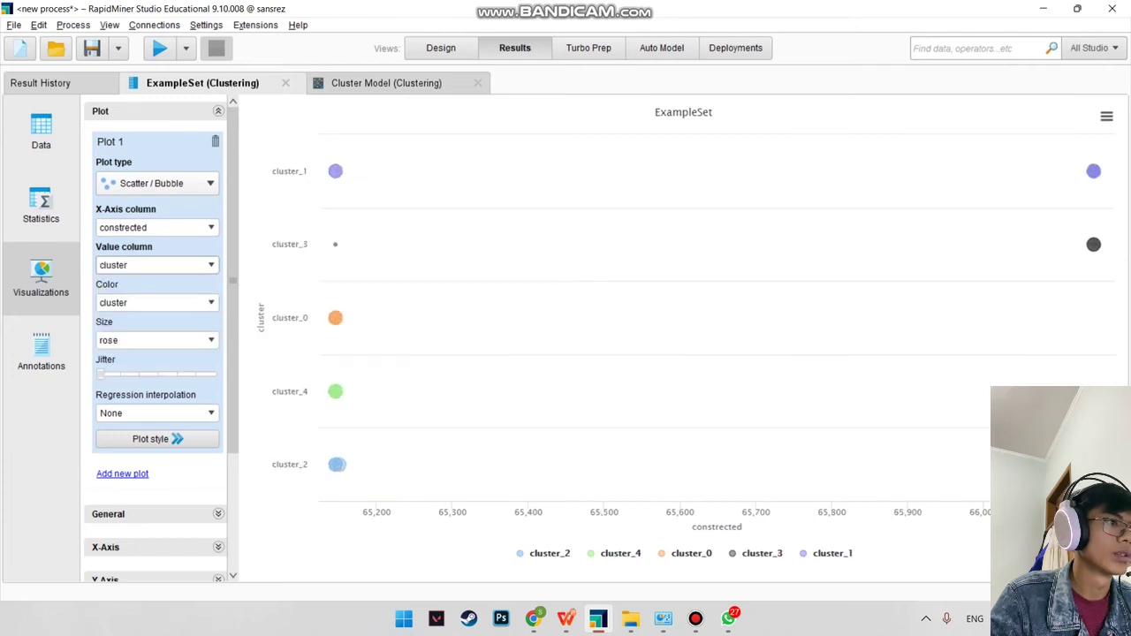
click(157, 302)
key(Down)
key(Down)
key(Down)
key(Return)
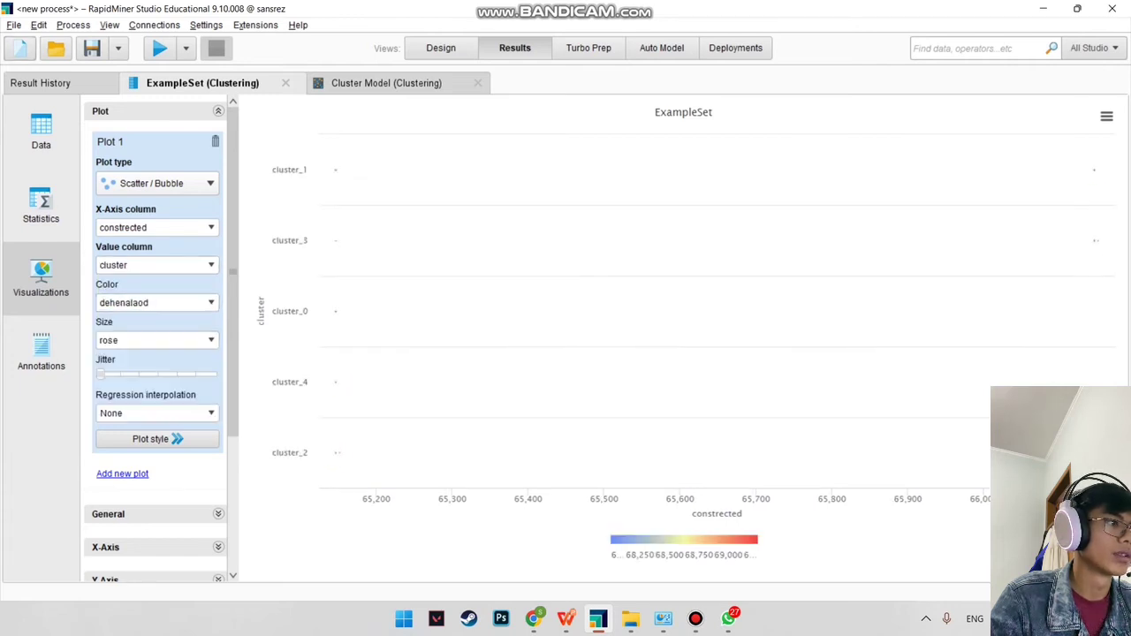
Change the column that sets the bubble size in the perfume cluster plot.
click(156, 340)
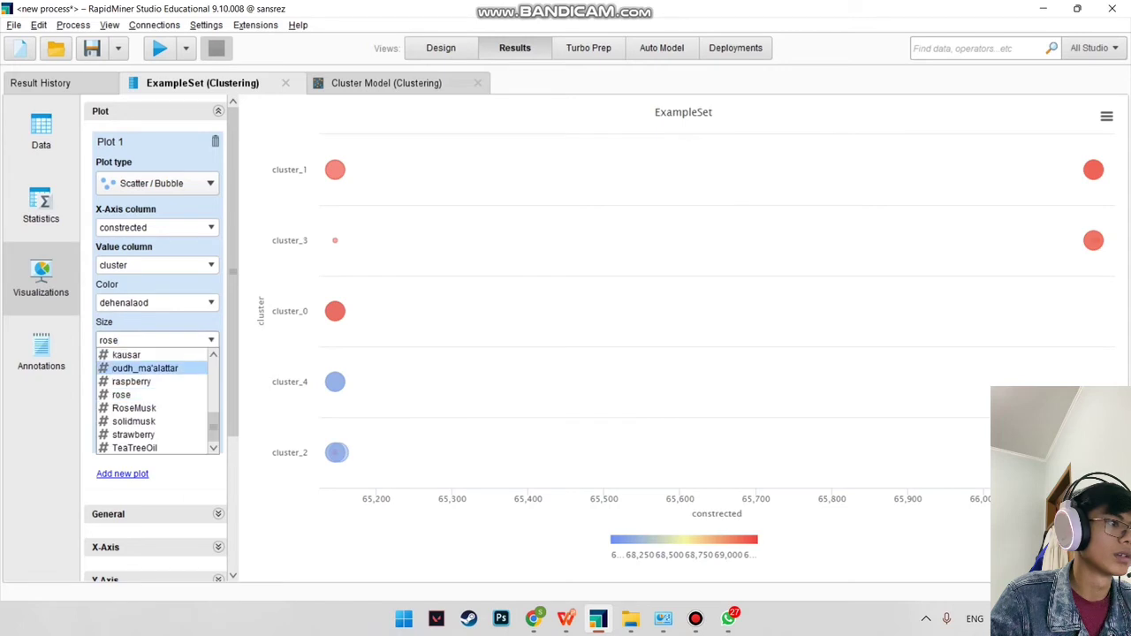
key(Return)
key(Down)
key(Down)
key(Return)
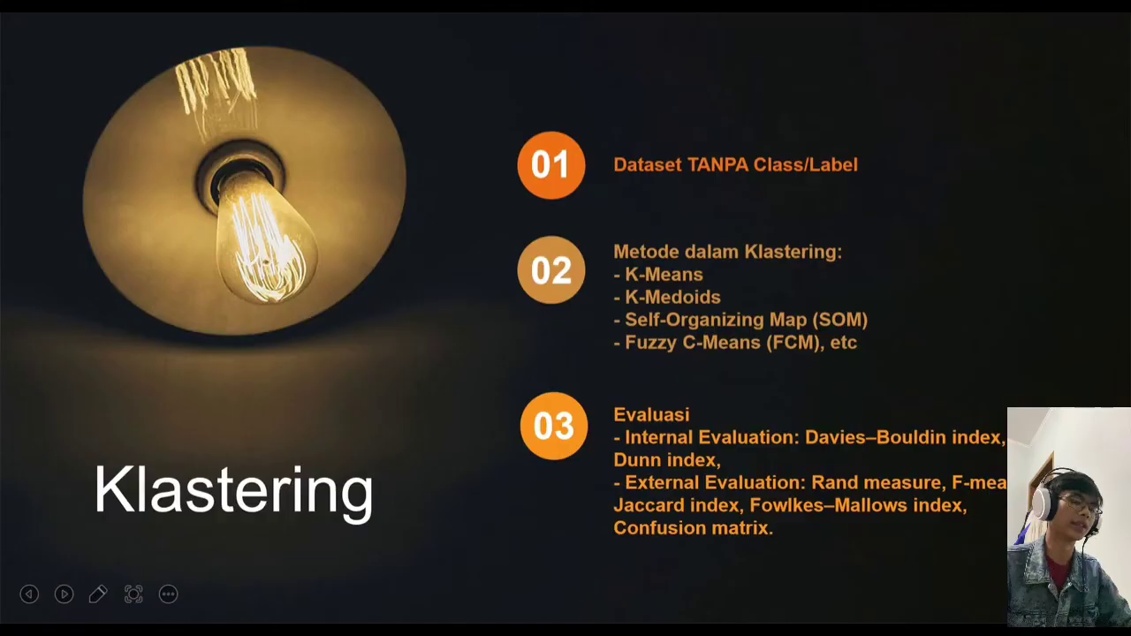
key(Right)
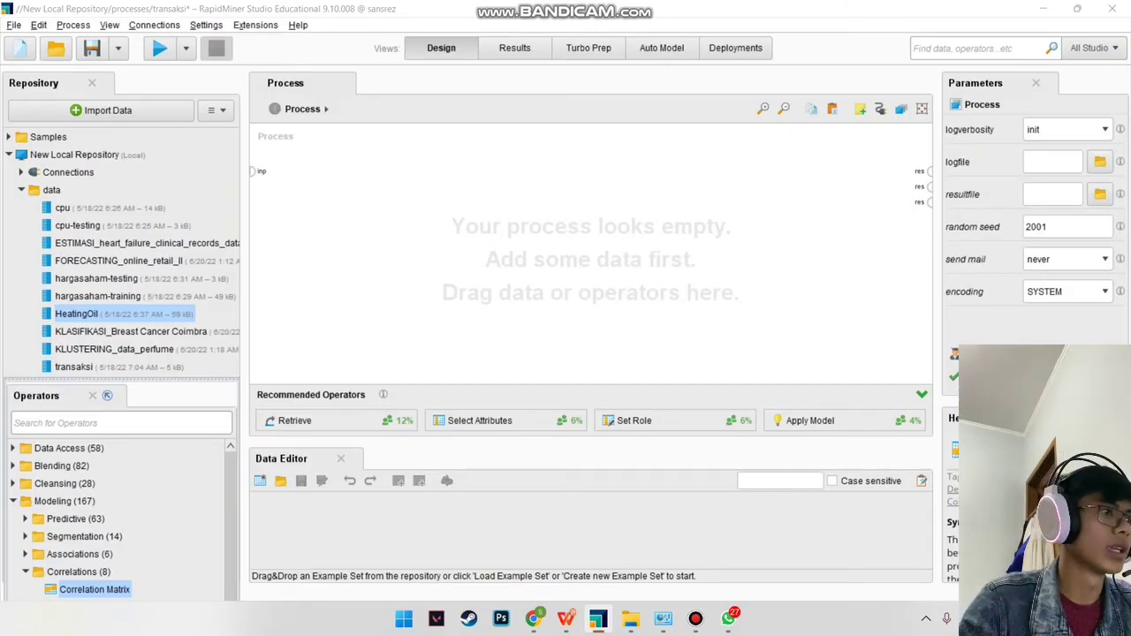
Add the HeatingOil dataset to the empty process and place a Correlation Matrix operator beside it, searching for "correla".
drag(77, 314, 365, 180)
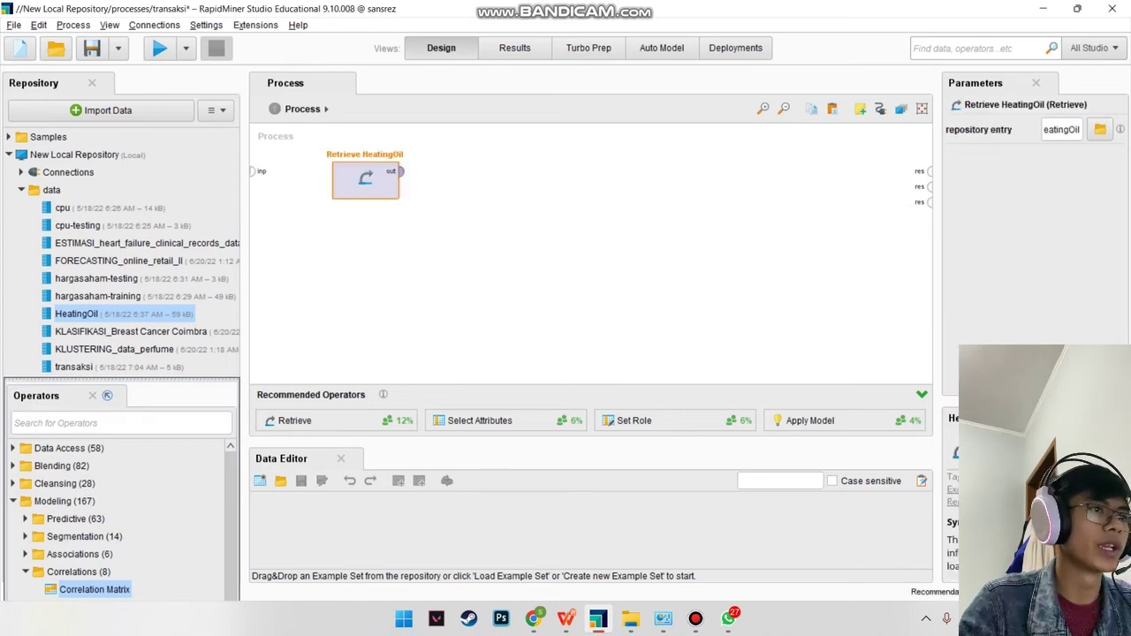
click(459, 238)
click(115, 423)
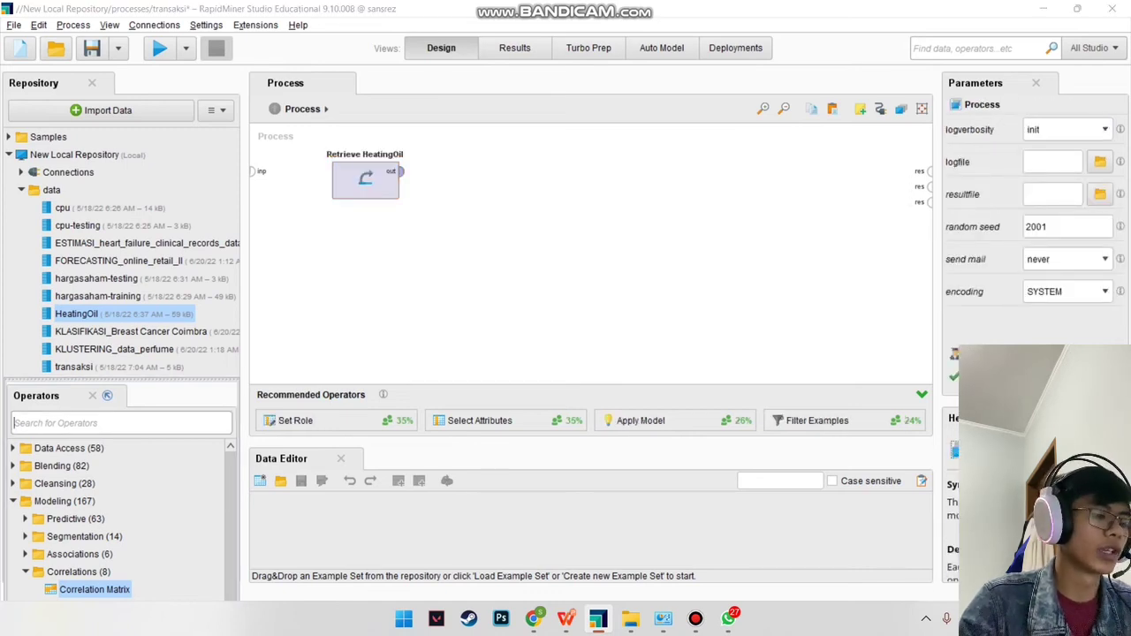
text(correla)
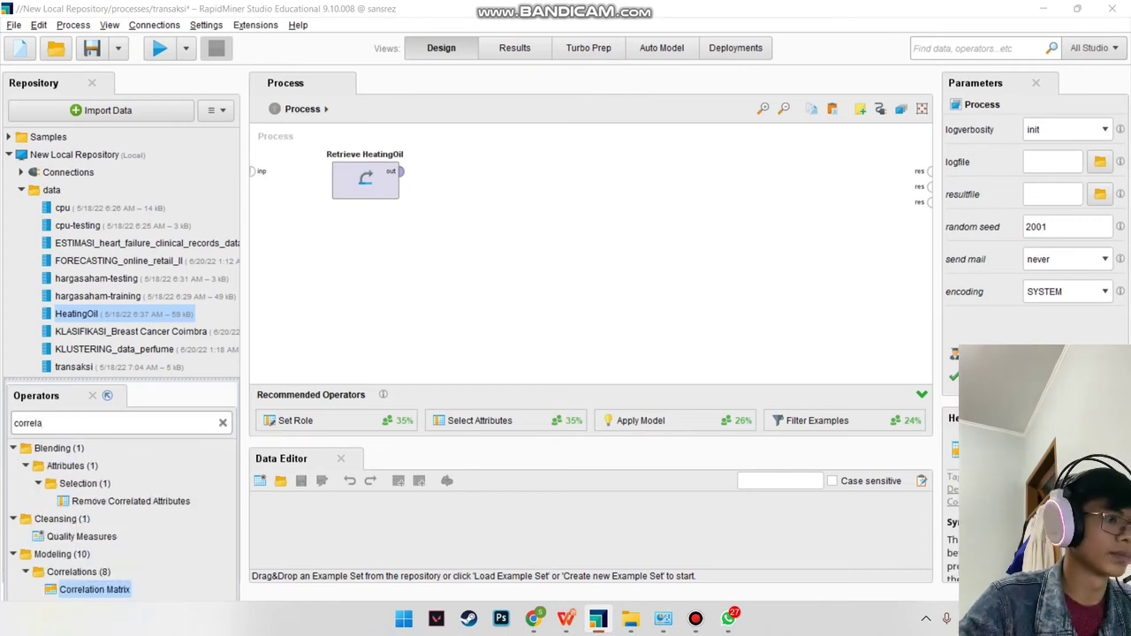
drag(95, 589, 511, 192)
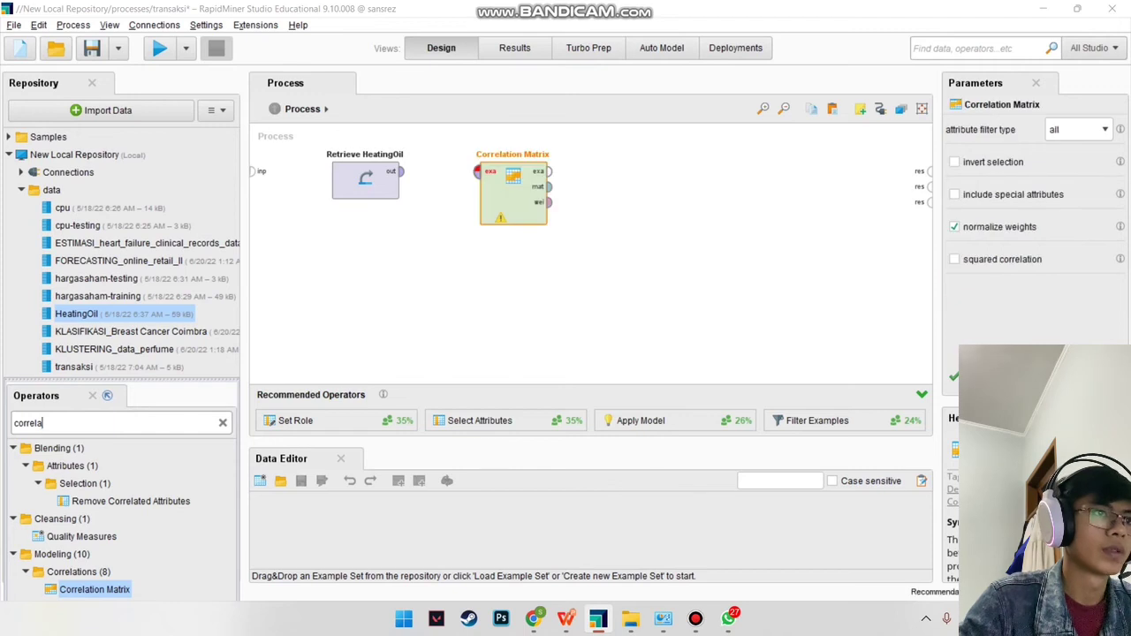
Connect HeatingOil to the Correlation Matrix and its exa and mat outputs to the process results, and run the process.
drag(400, 172, 477, 171)
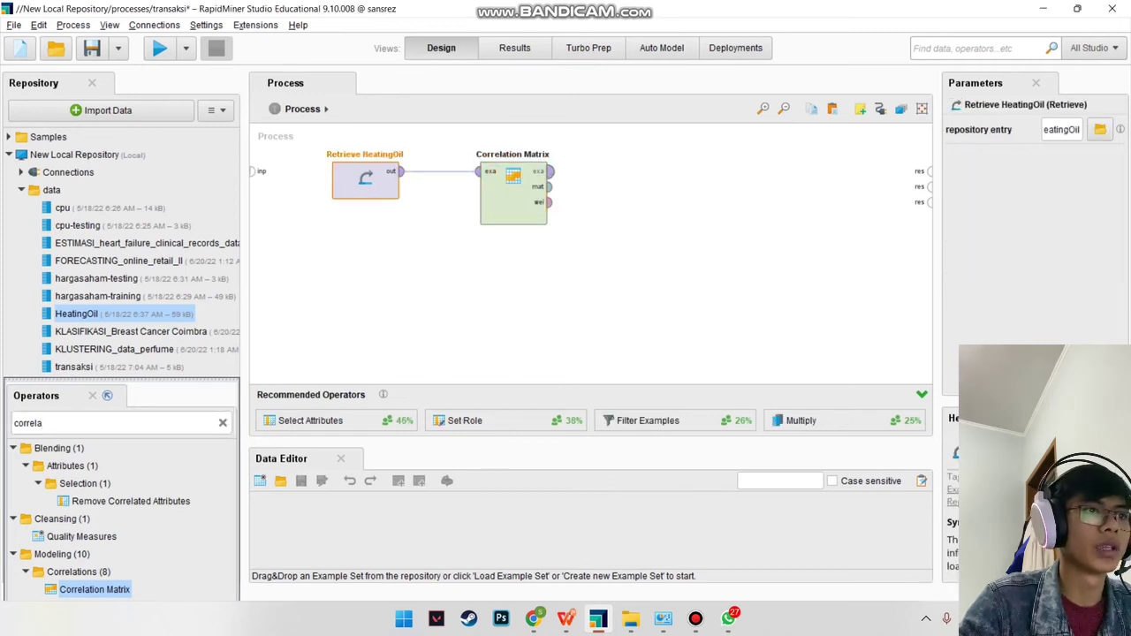
drag(550, 171, 928, 169)
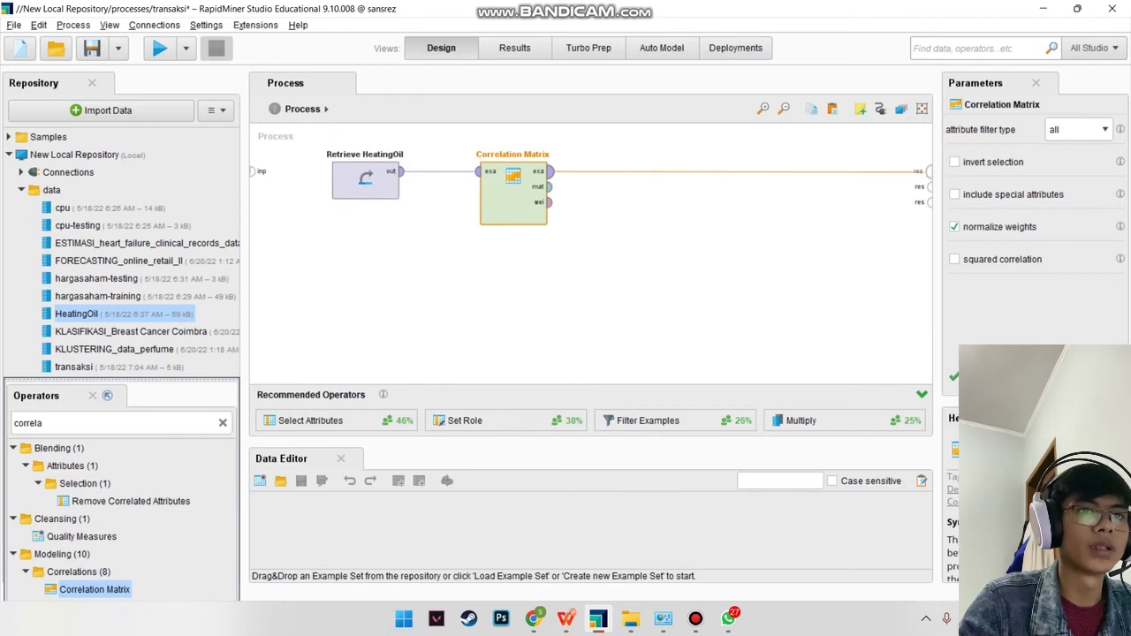
drag(548, 186, 929, 186)
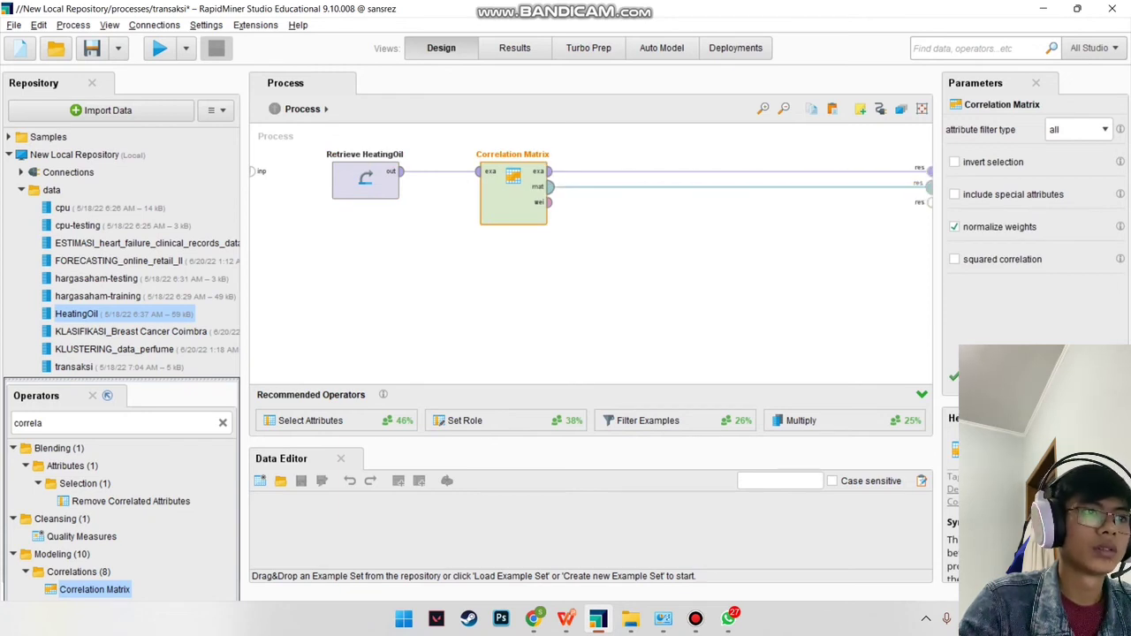
click(778, 238)
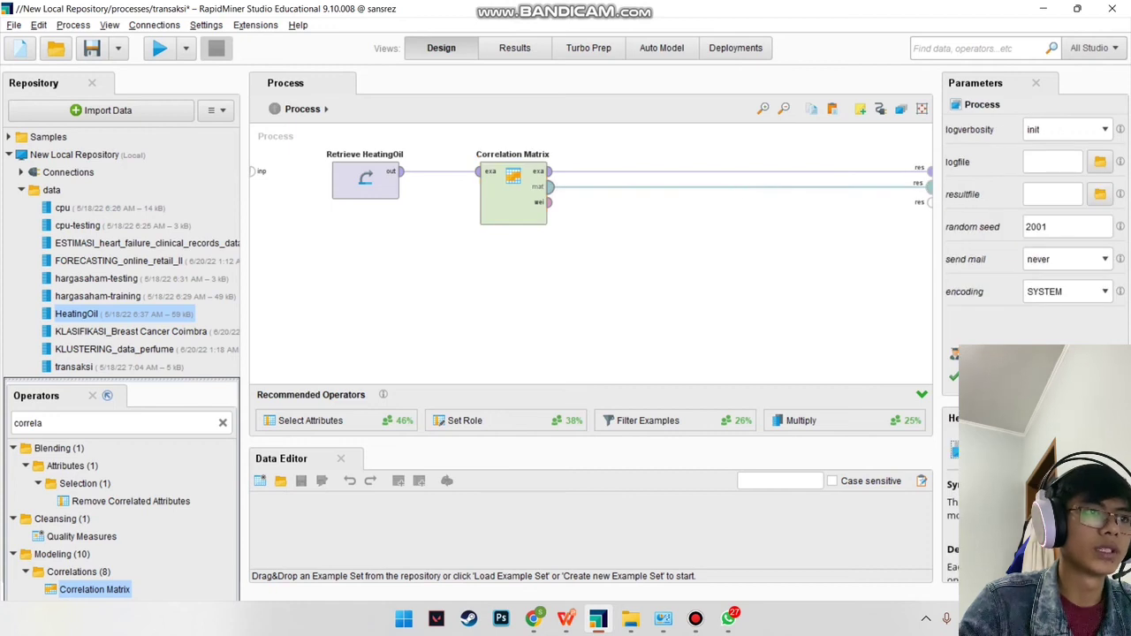
mouse_move(548, 186)
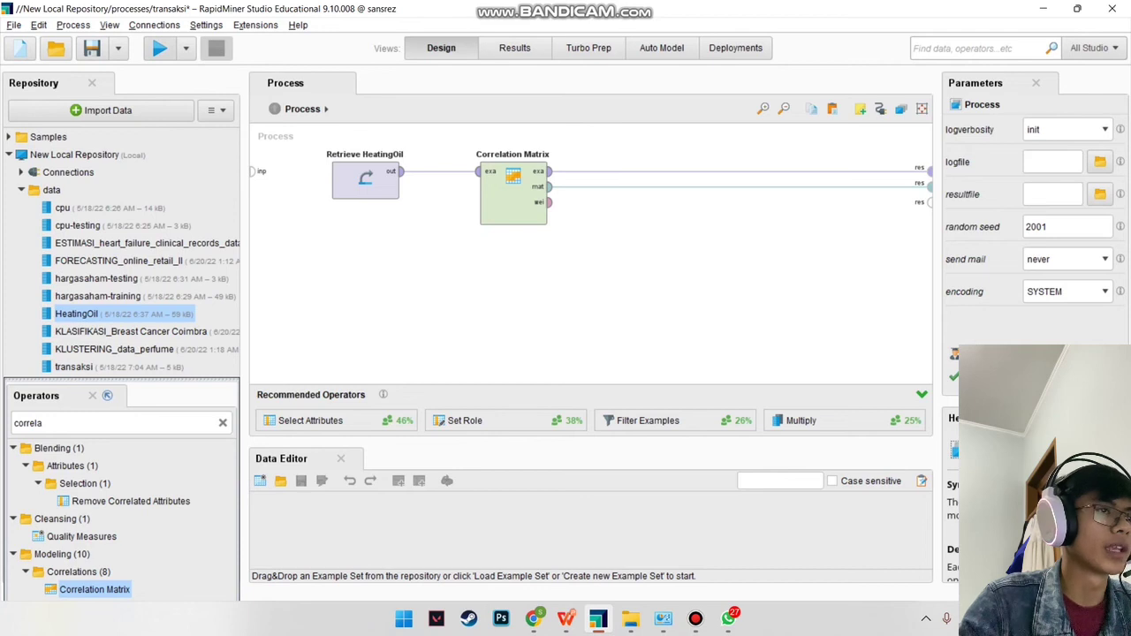
click(159, 48)
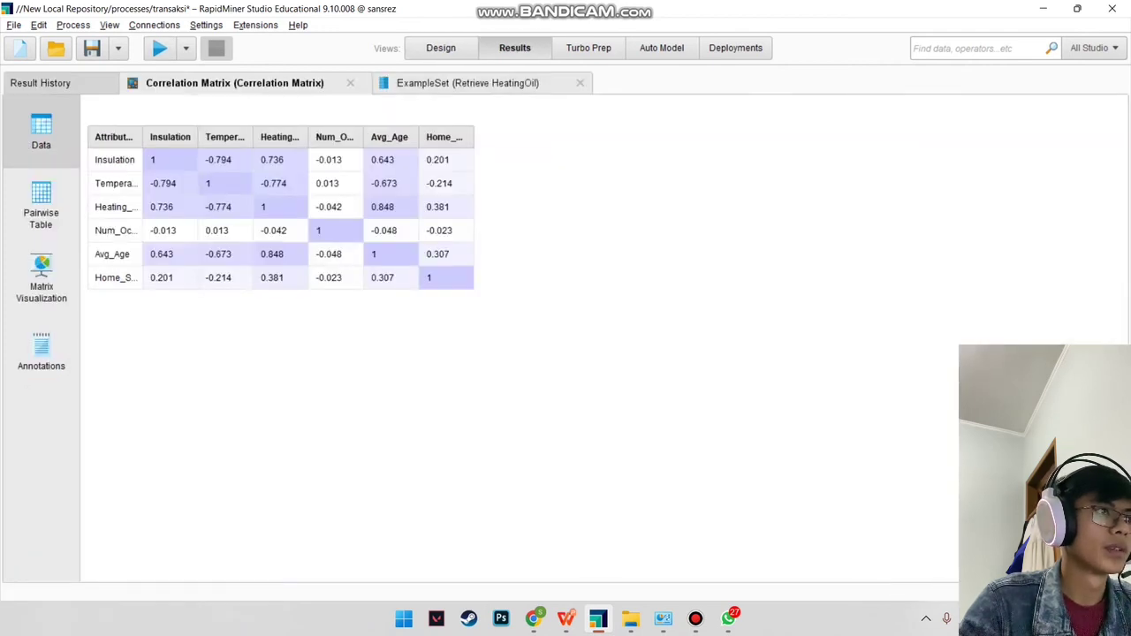
Review the pairwise coefficients in the correlation matrix table and its color-coded matrix visualization.
drag(446, 278, 159, 160)
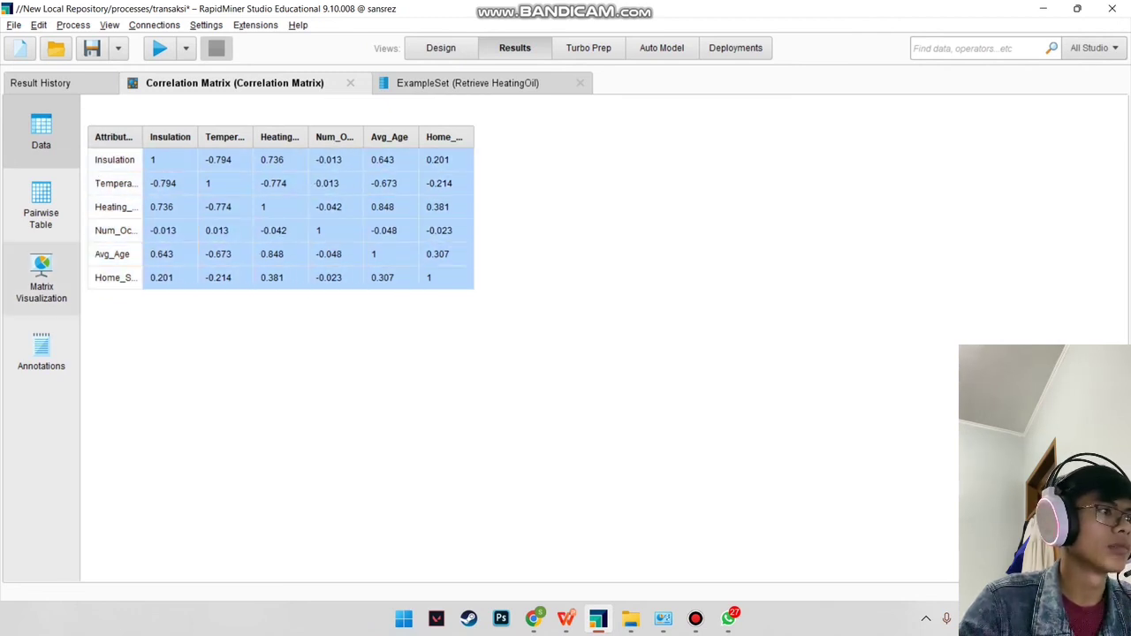
click(41, 279)
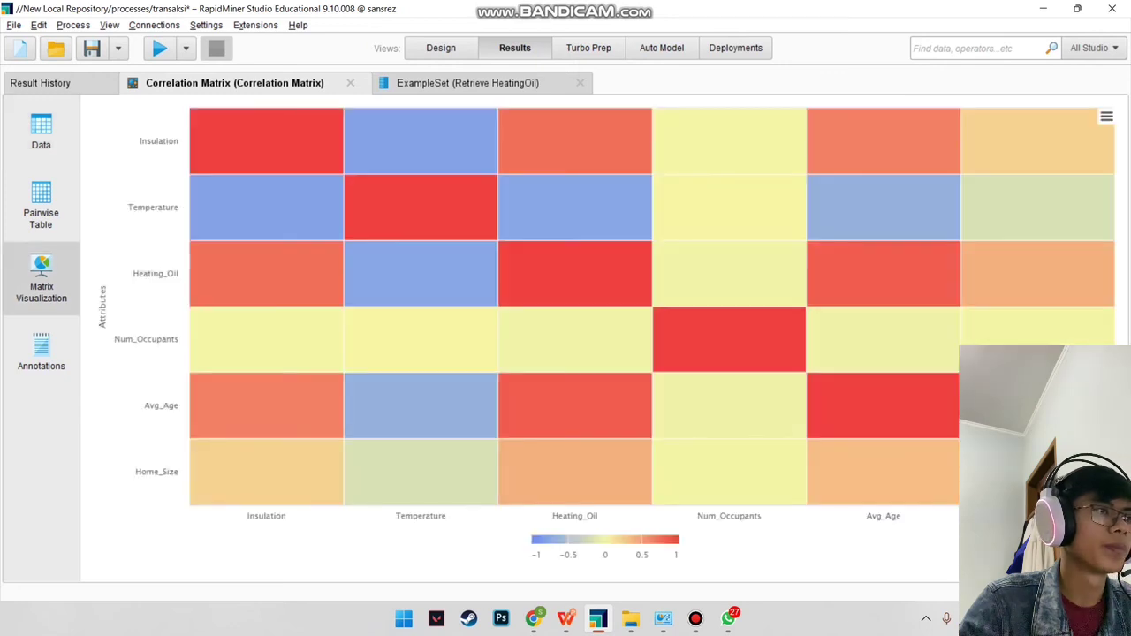
mouse_move(420, 205)
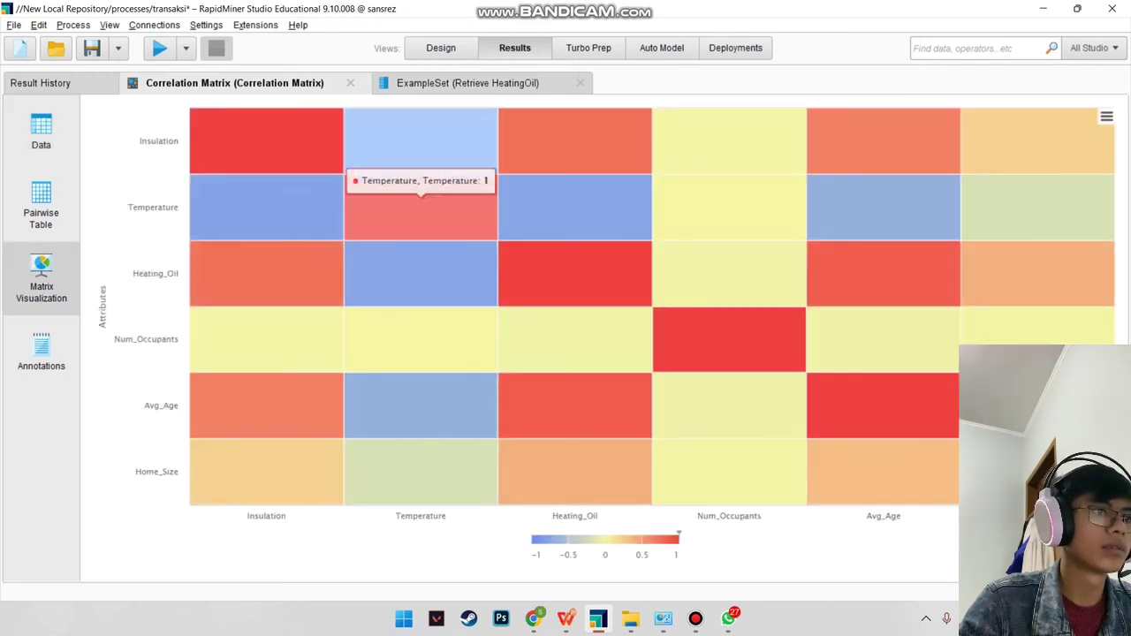
click(41, 132)
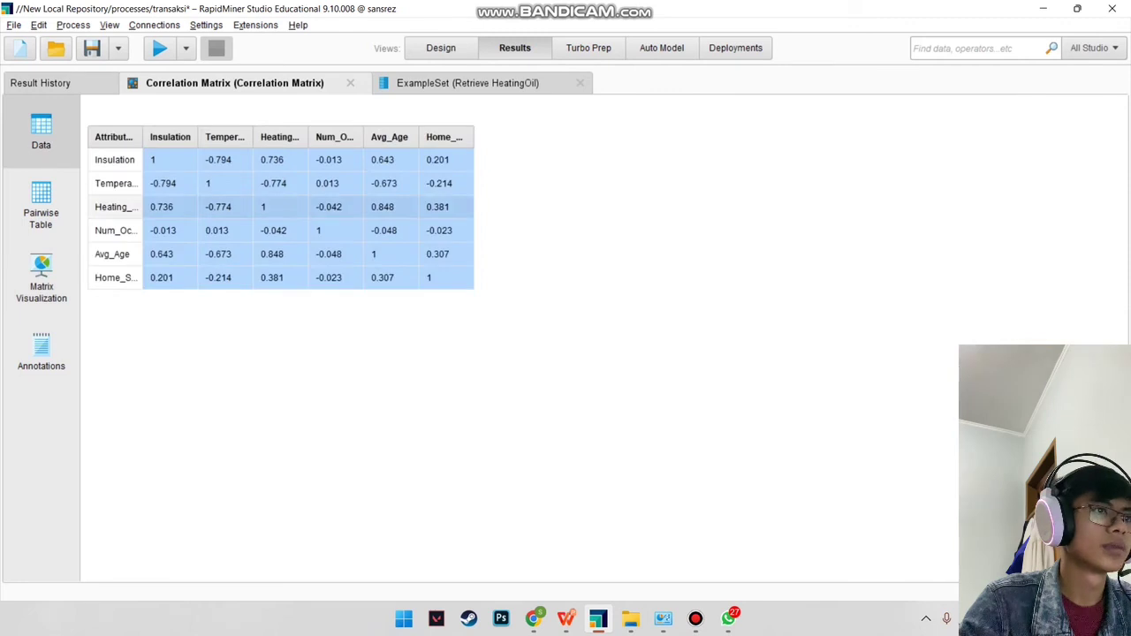
Visualize the HeatingOil example set as a scatter plot with Avg_Age on the X-axis and Insulation as the value column.
click(495, 82)
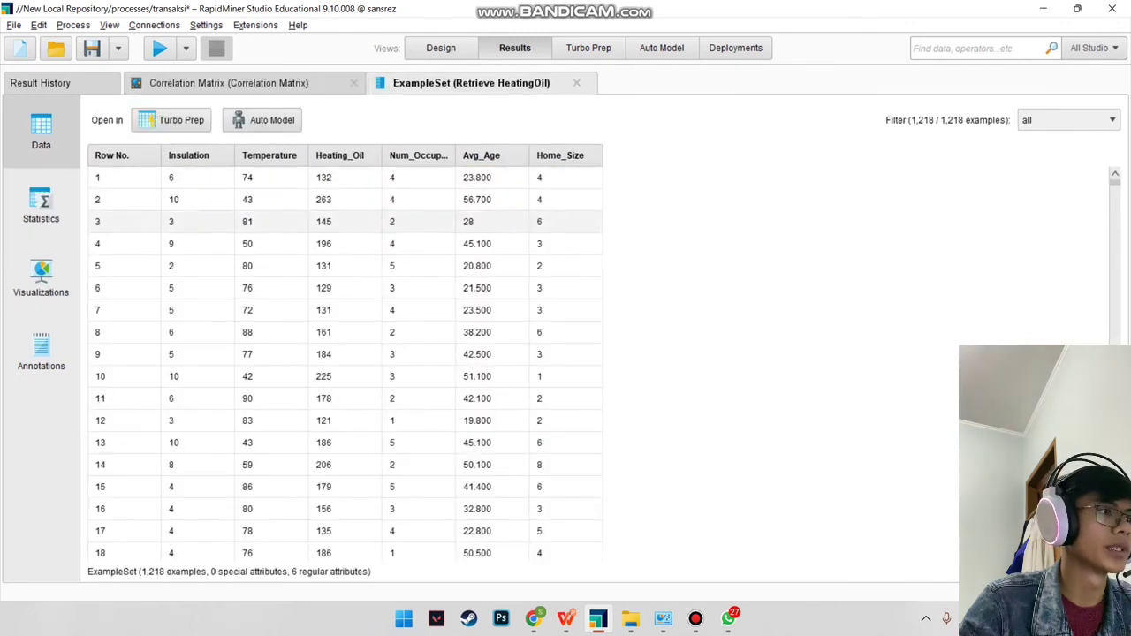
click(41, 277)
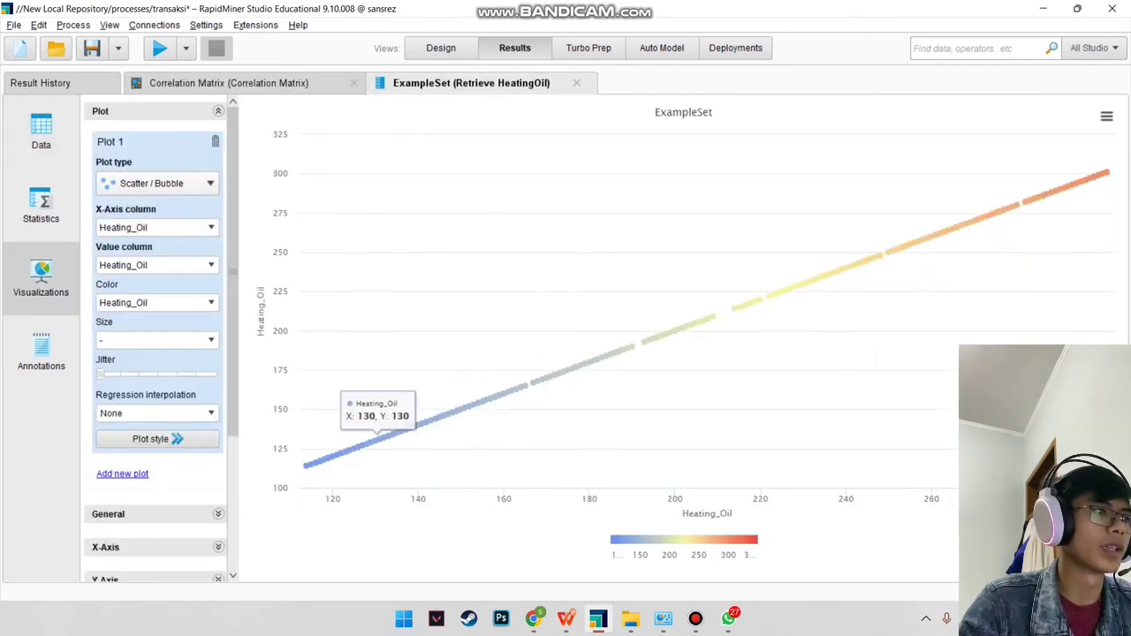
click(100, 227)
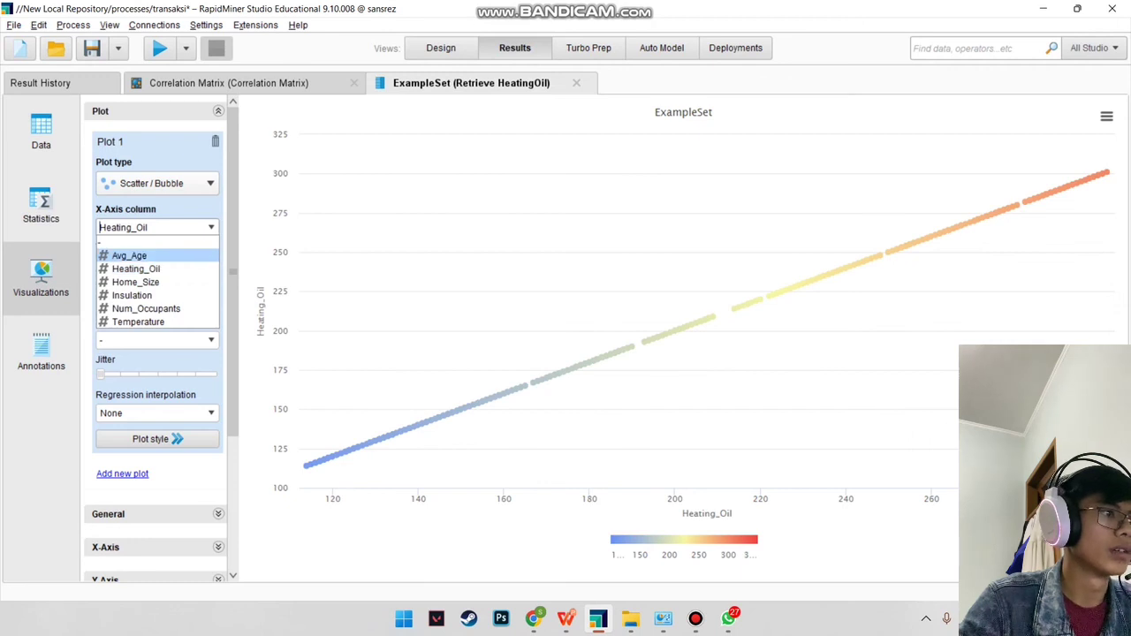
scroll(141, 295, down, 3)
scroll(142, 295, up, 3)
click(154, 227)
click(124, 250)
click(210, 265)
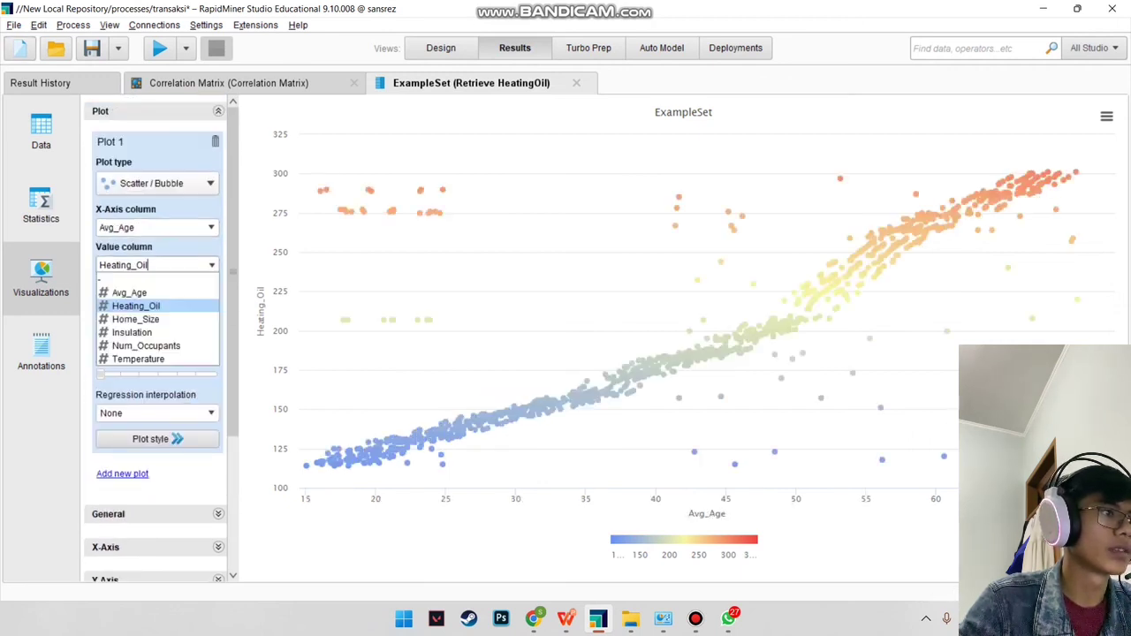
click(132, 332)
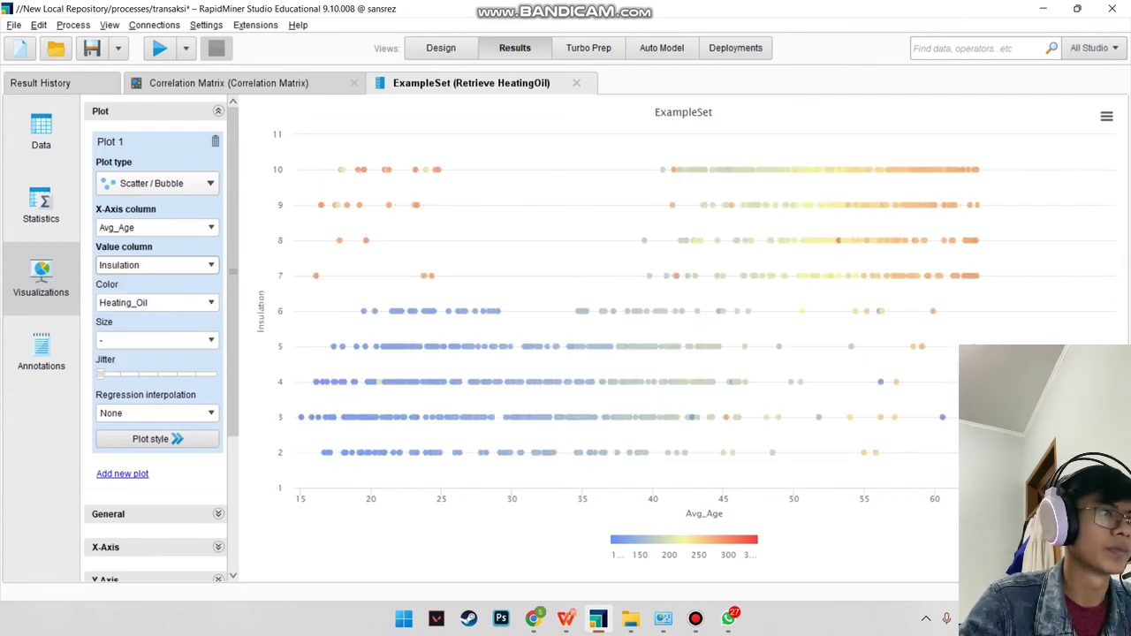
Try coloring the scatter points by Home_Size and return the color column to Heating_Oil.
click(155, 302)
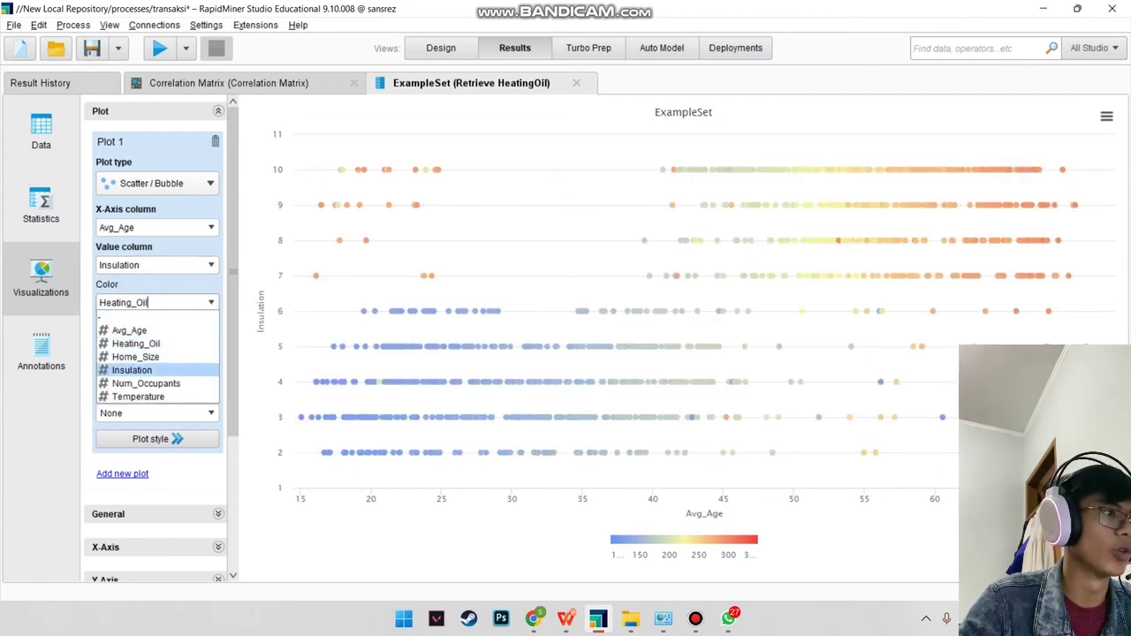
click(135, 357)
click(154, 302)
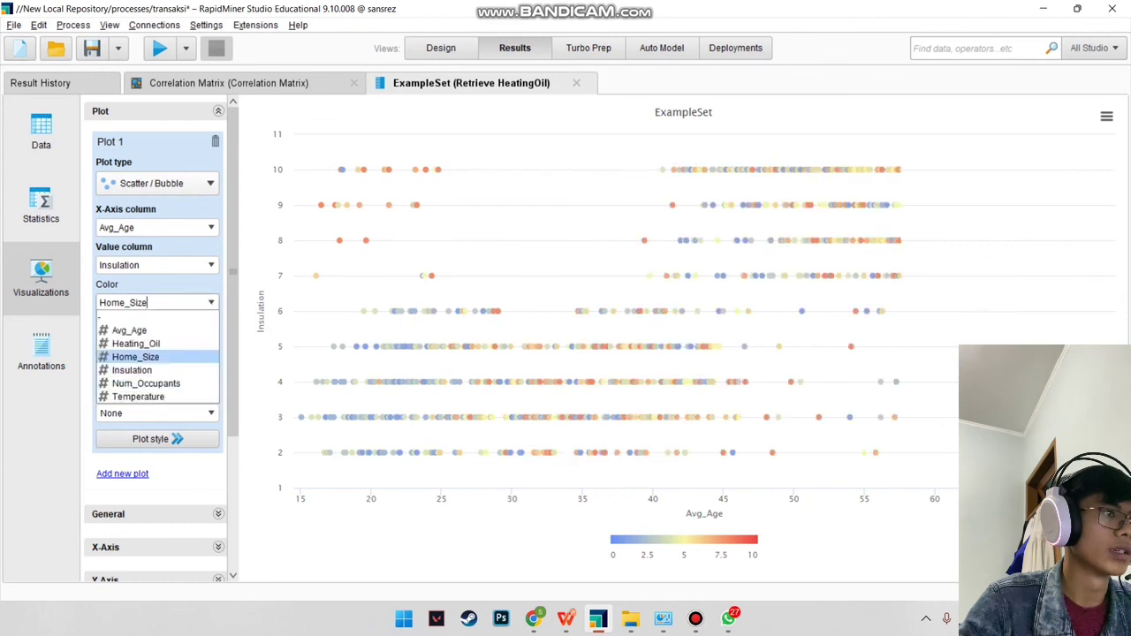
click(132, 341)
Try Num_Occupants as the scatter plot's X-axis column and switch the axis to Heating_Oil.
click(155, 227)
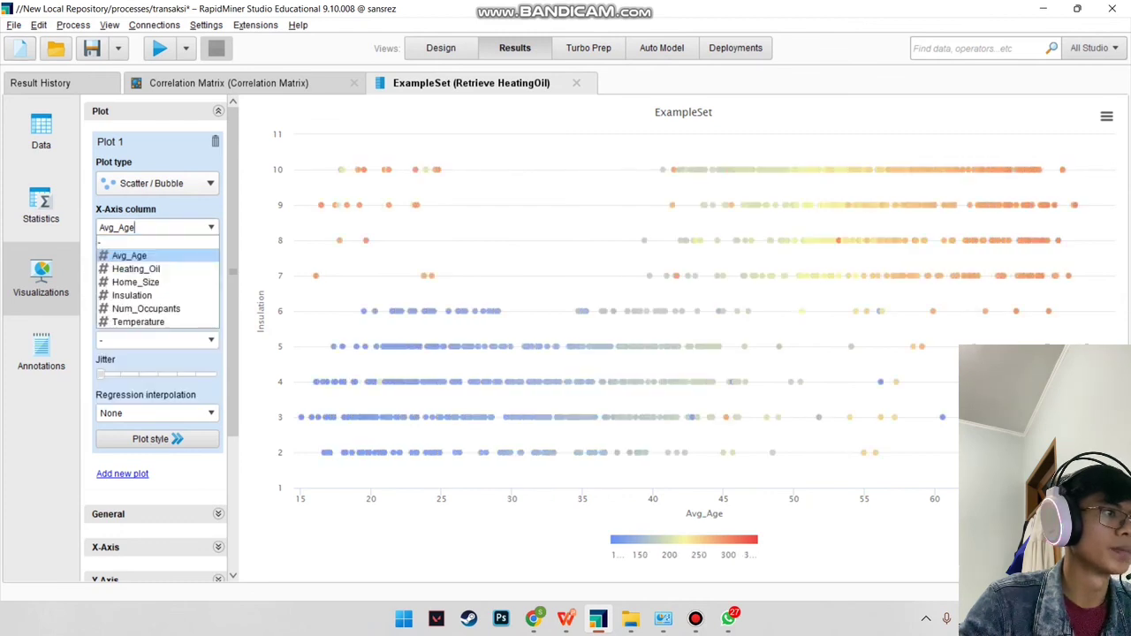
click(132, 308)
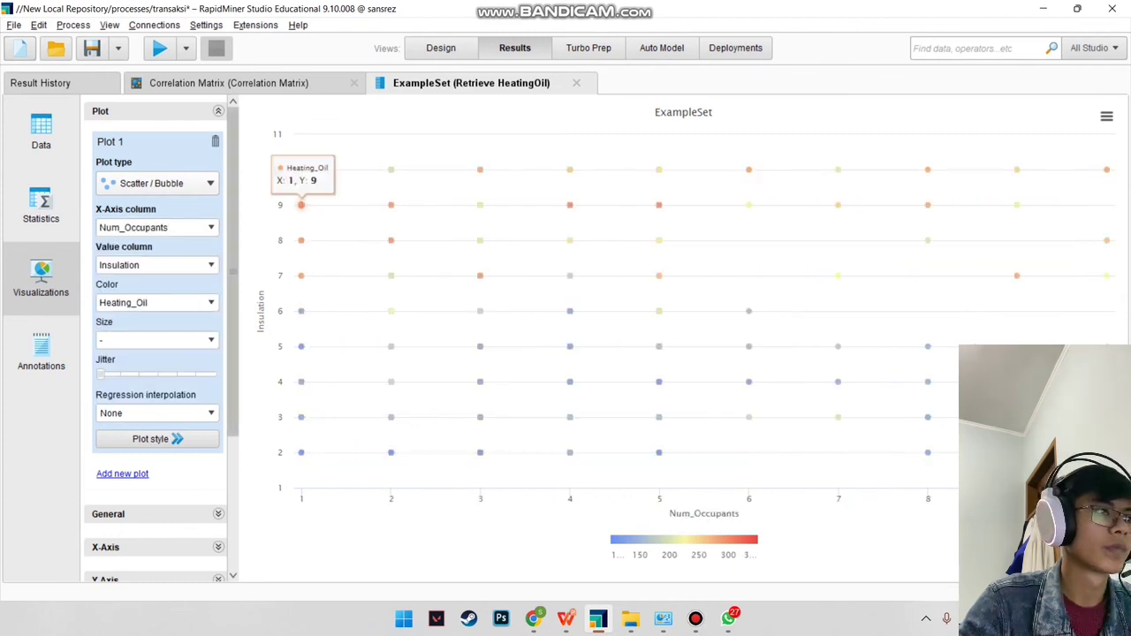
click(154, 227)
click(132, 267)
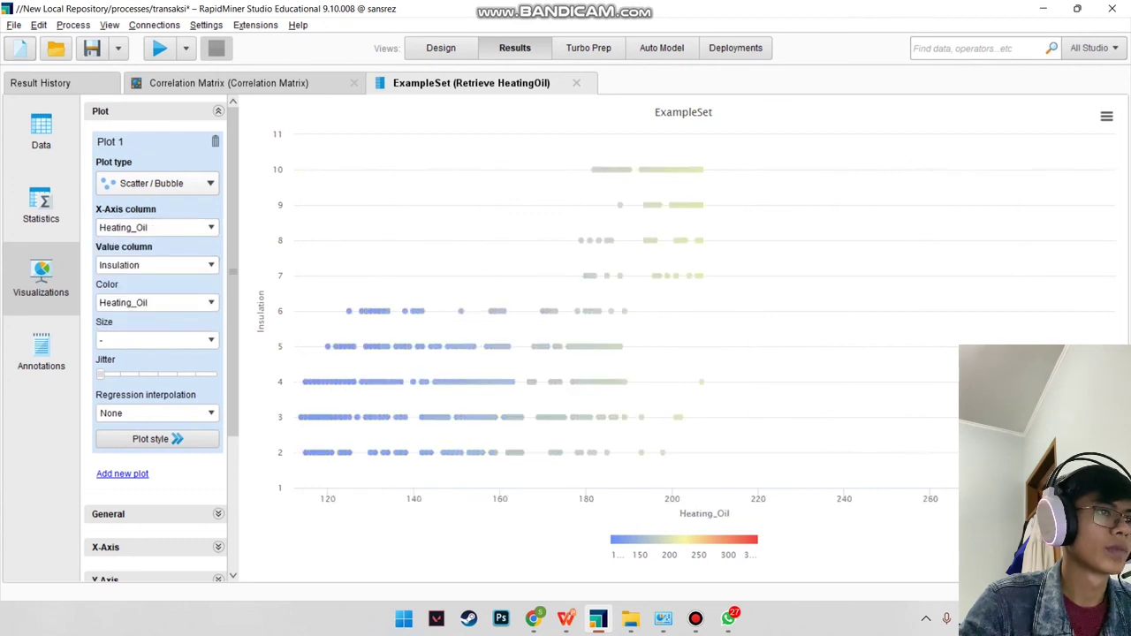